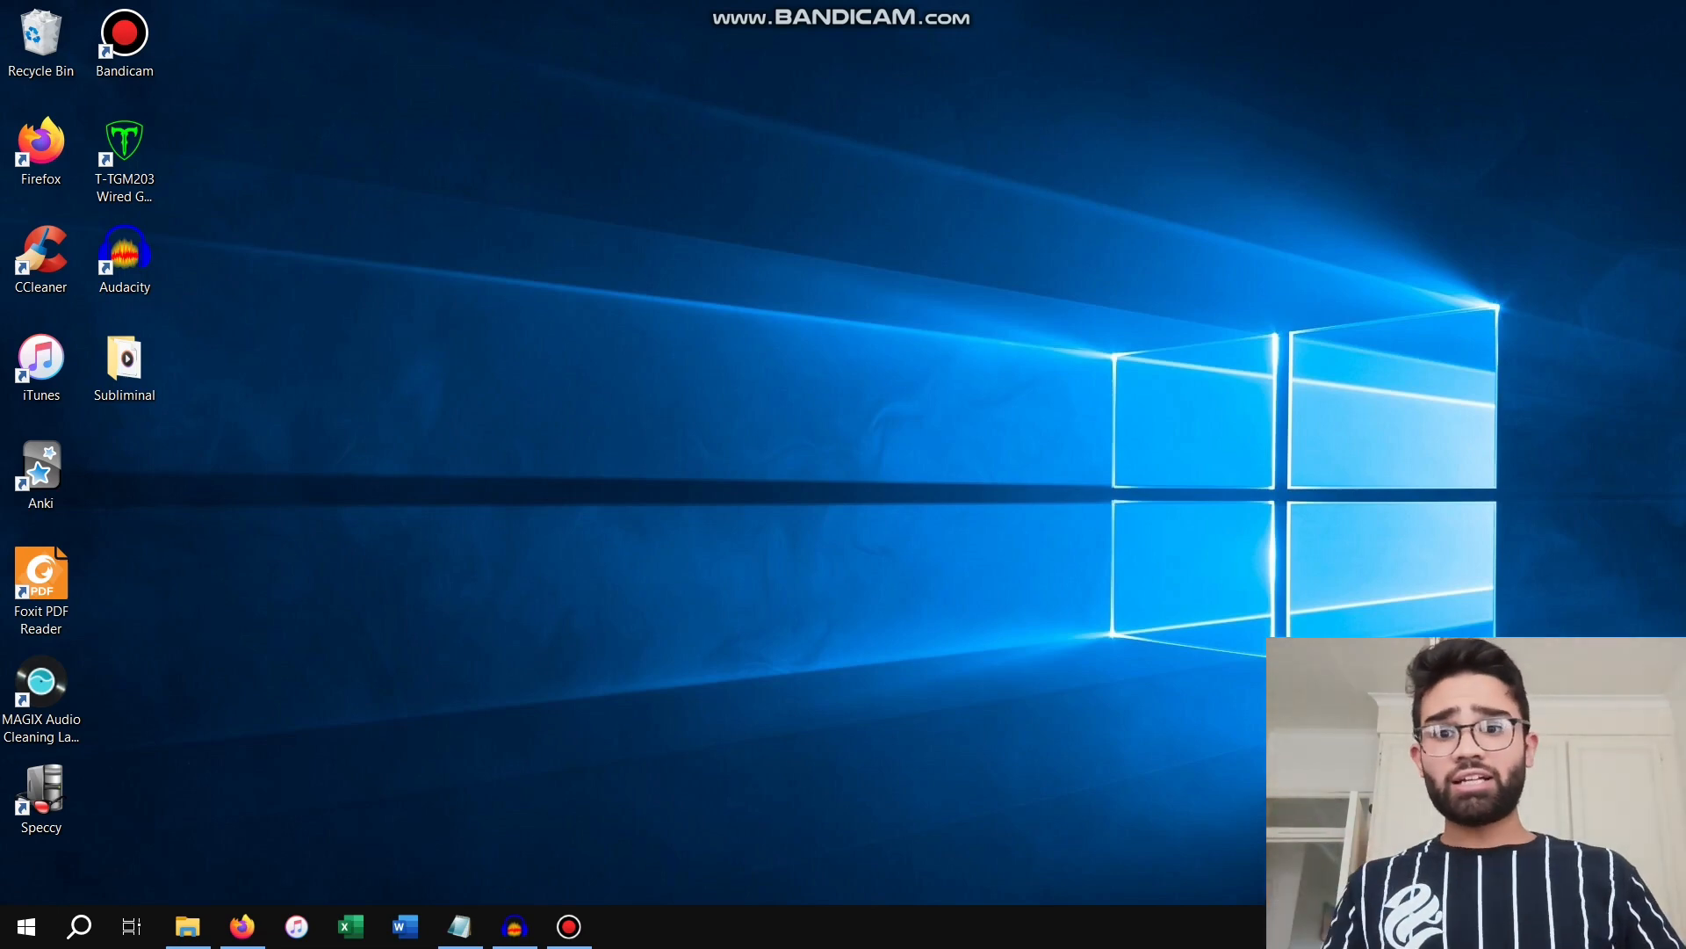
Review the list of resource links in Notepad and the Audacity download page in Firefox
left_click(460, 926)
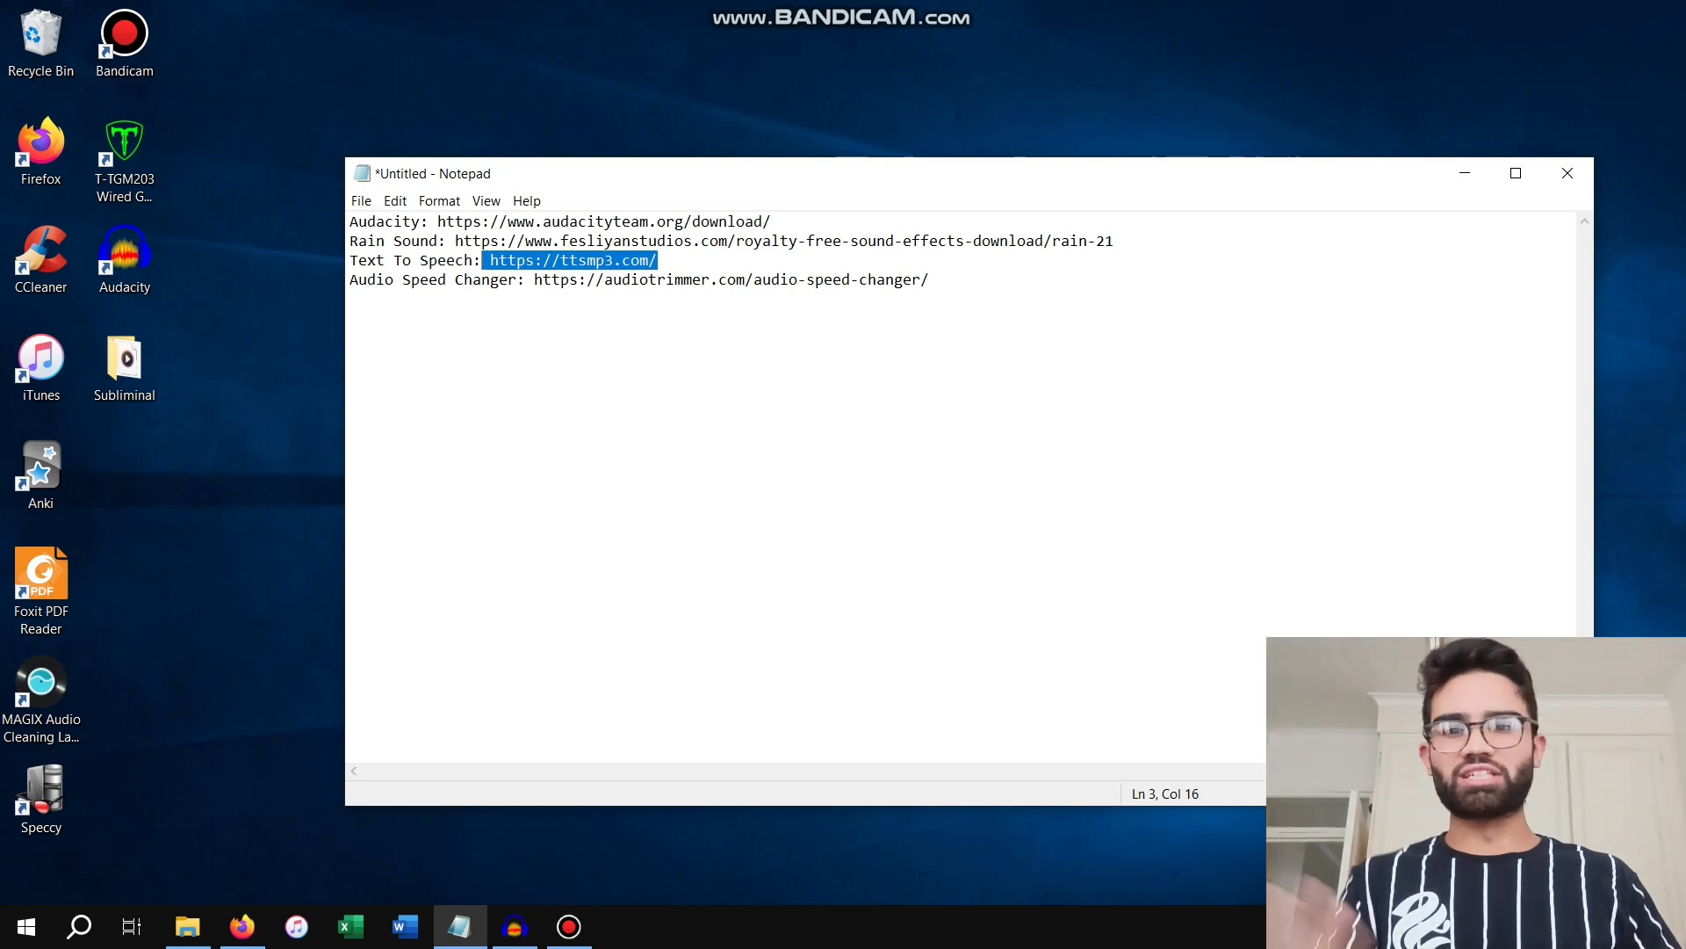
left_click(242, 926)
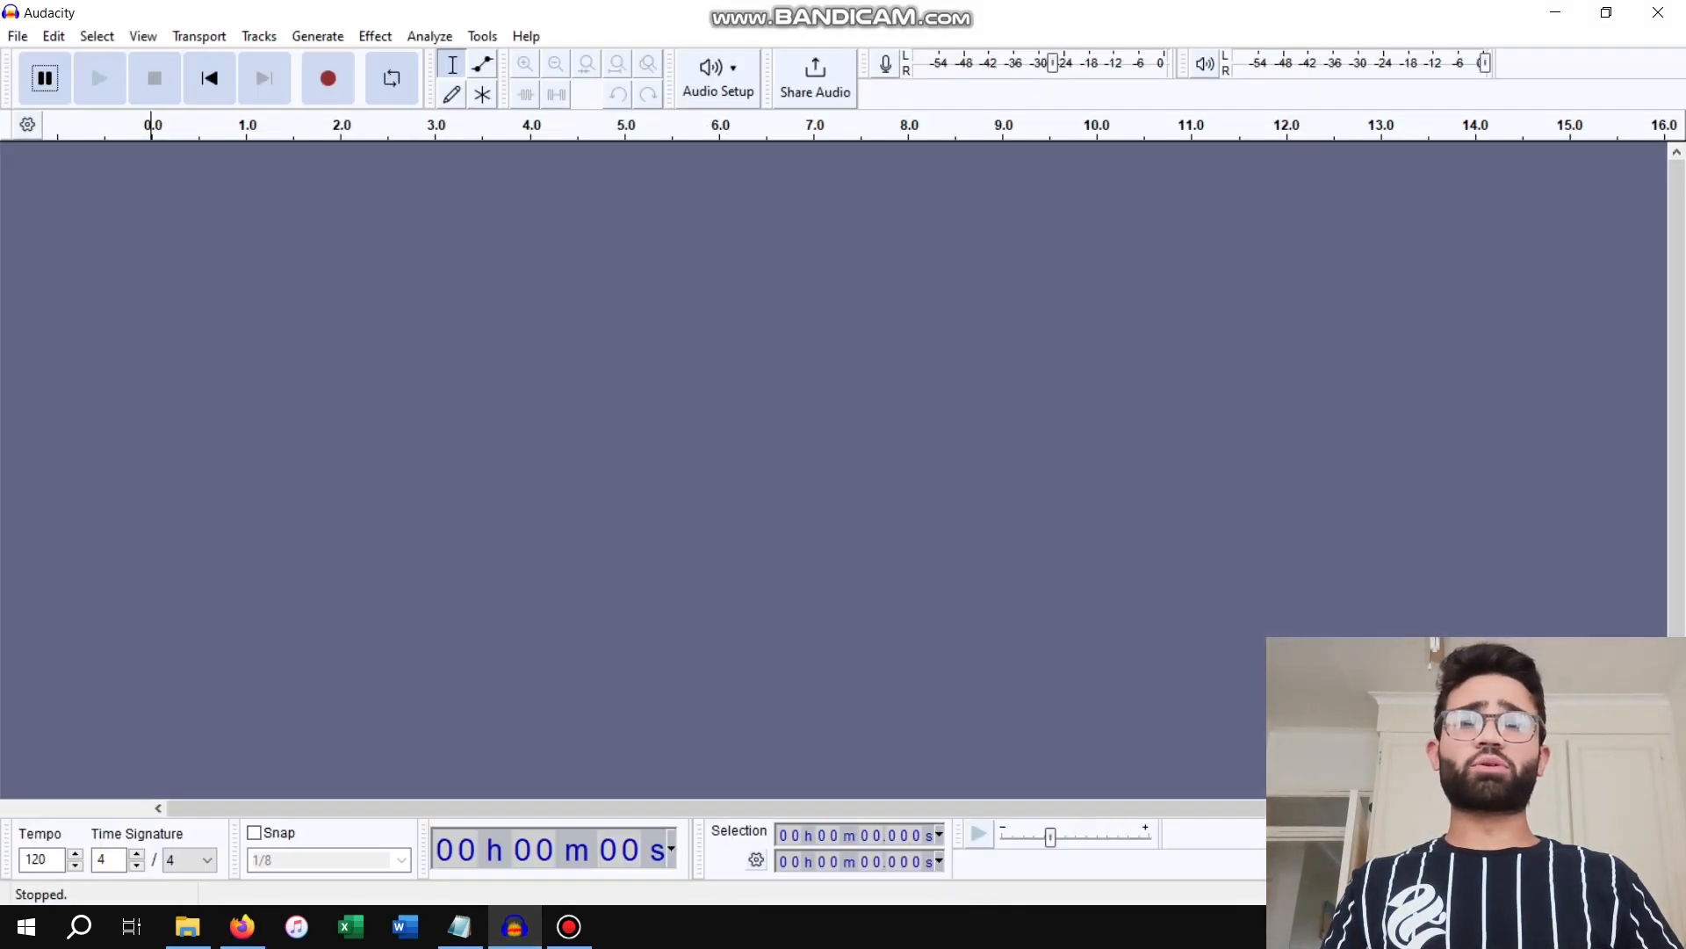
left_click(1555, 13)
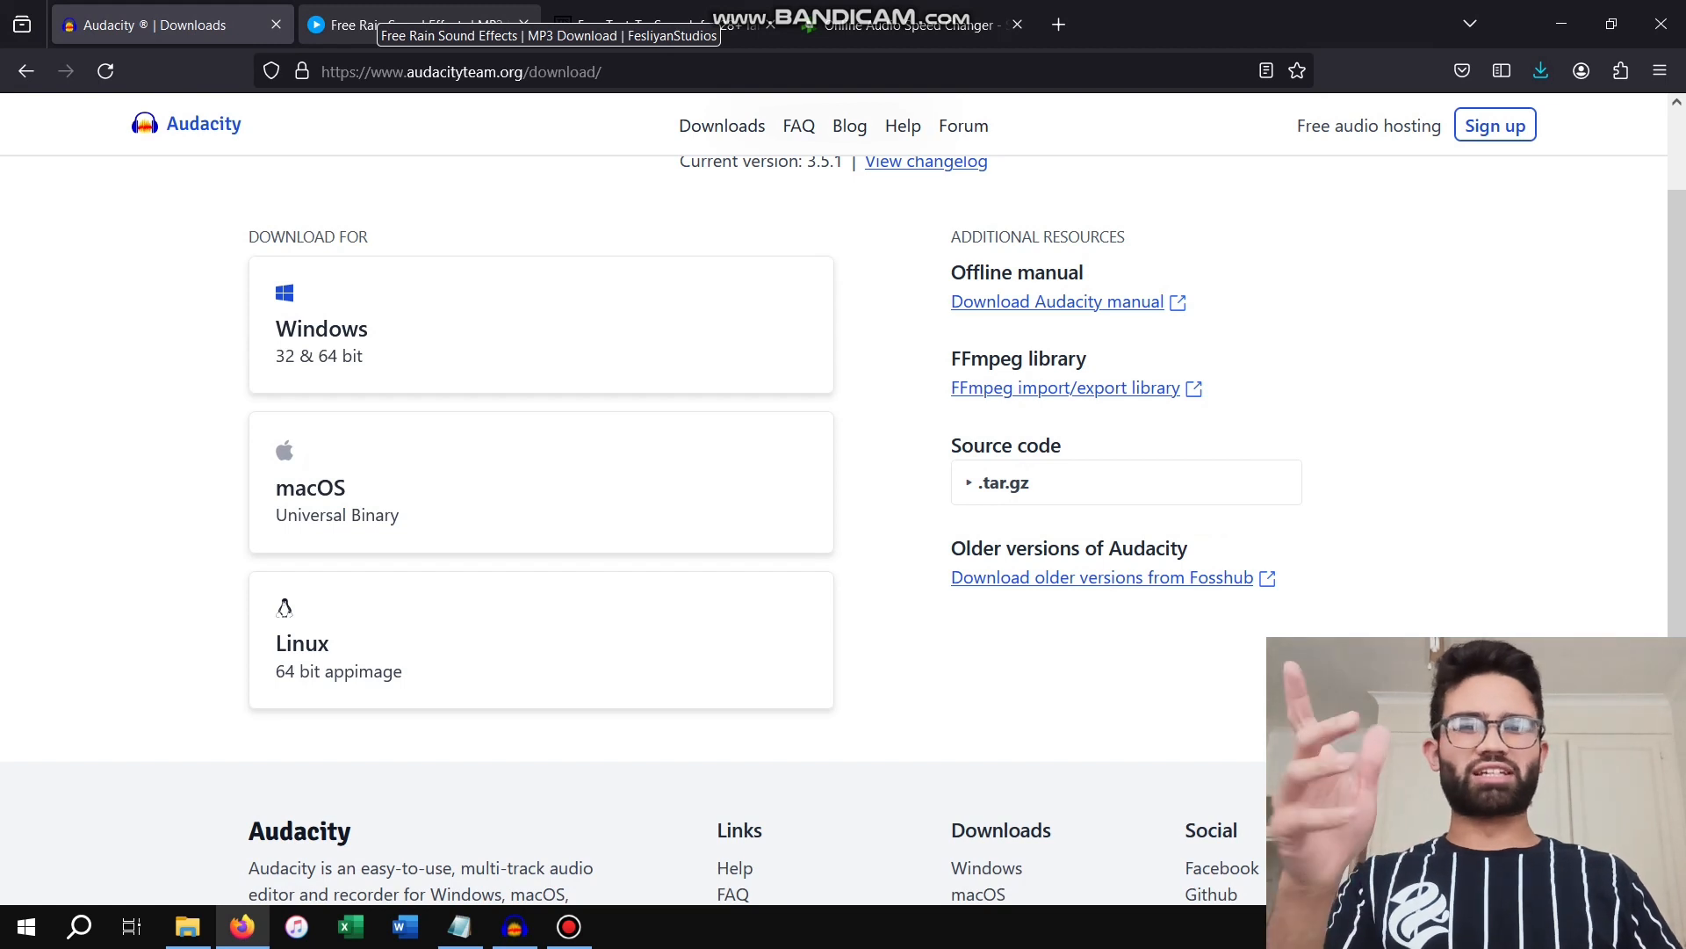
Browse the rain sound effects on the Fesliyan Studios page, including Moderate Rain Falling Sound Effect
left_click(387, 25)
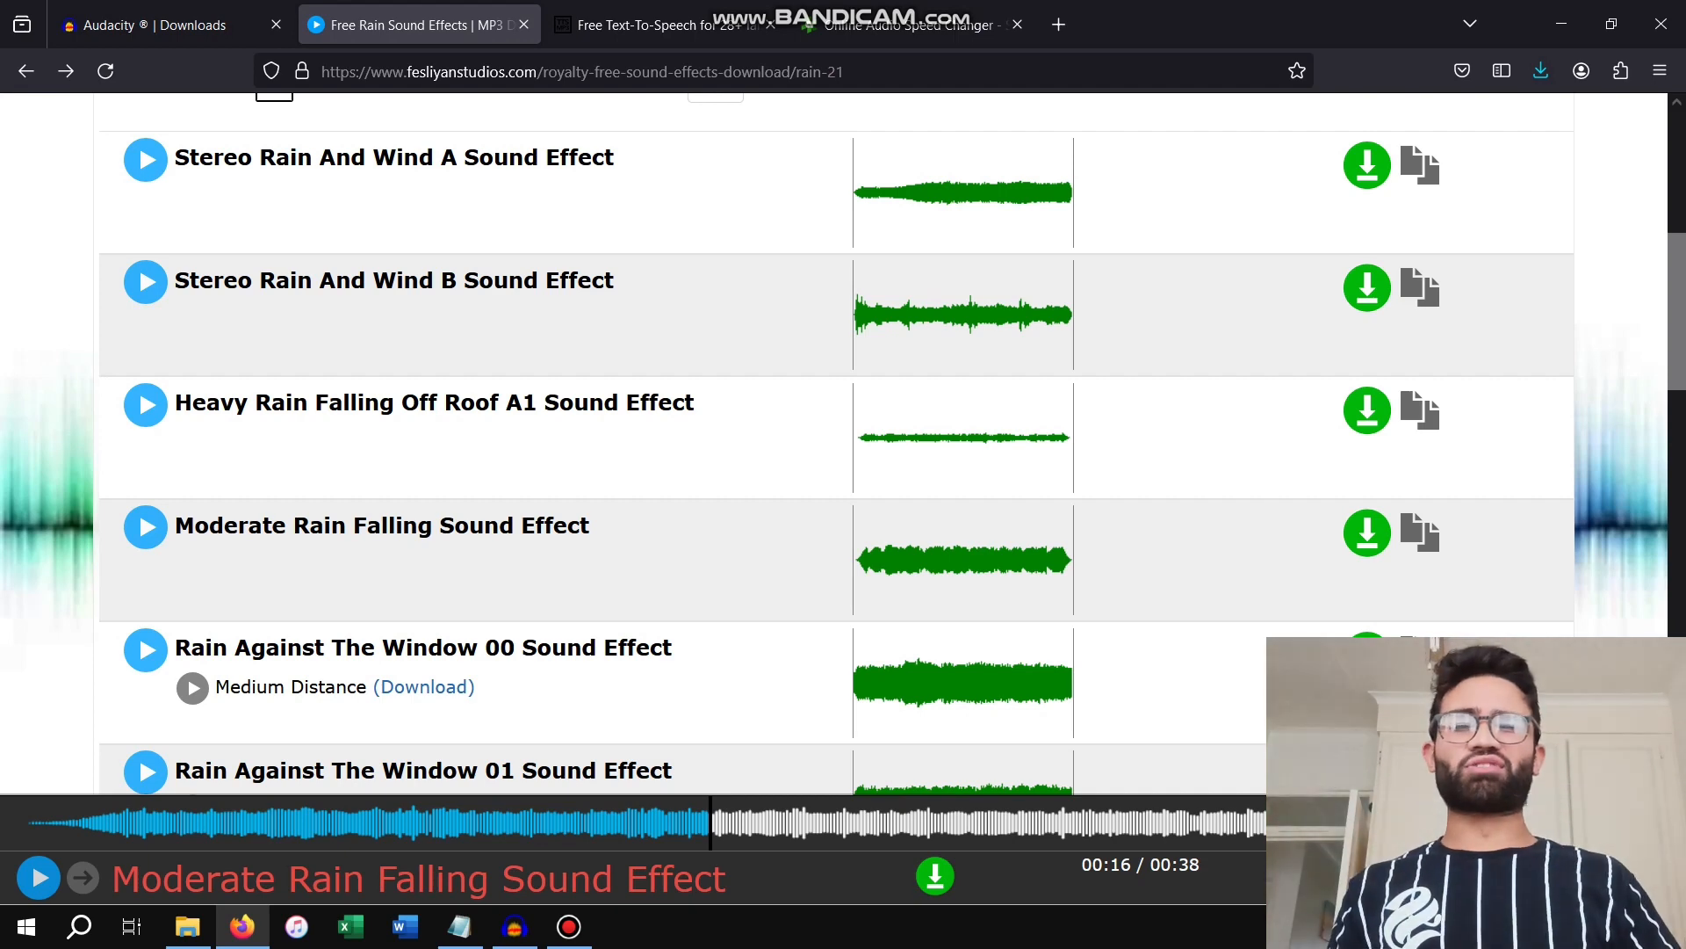
left_click_drag(590, 525, 175, 525)
left_click(382, 562)
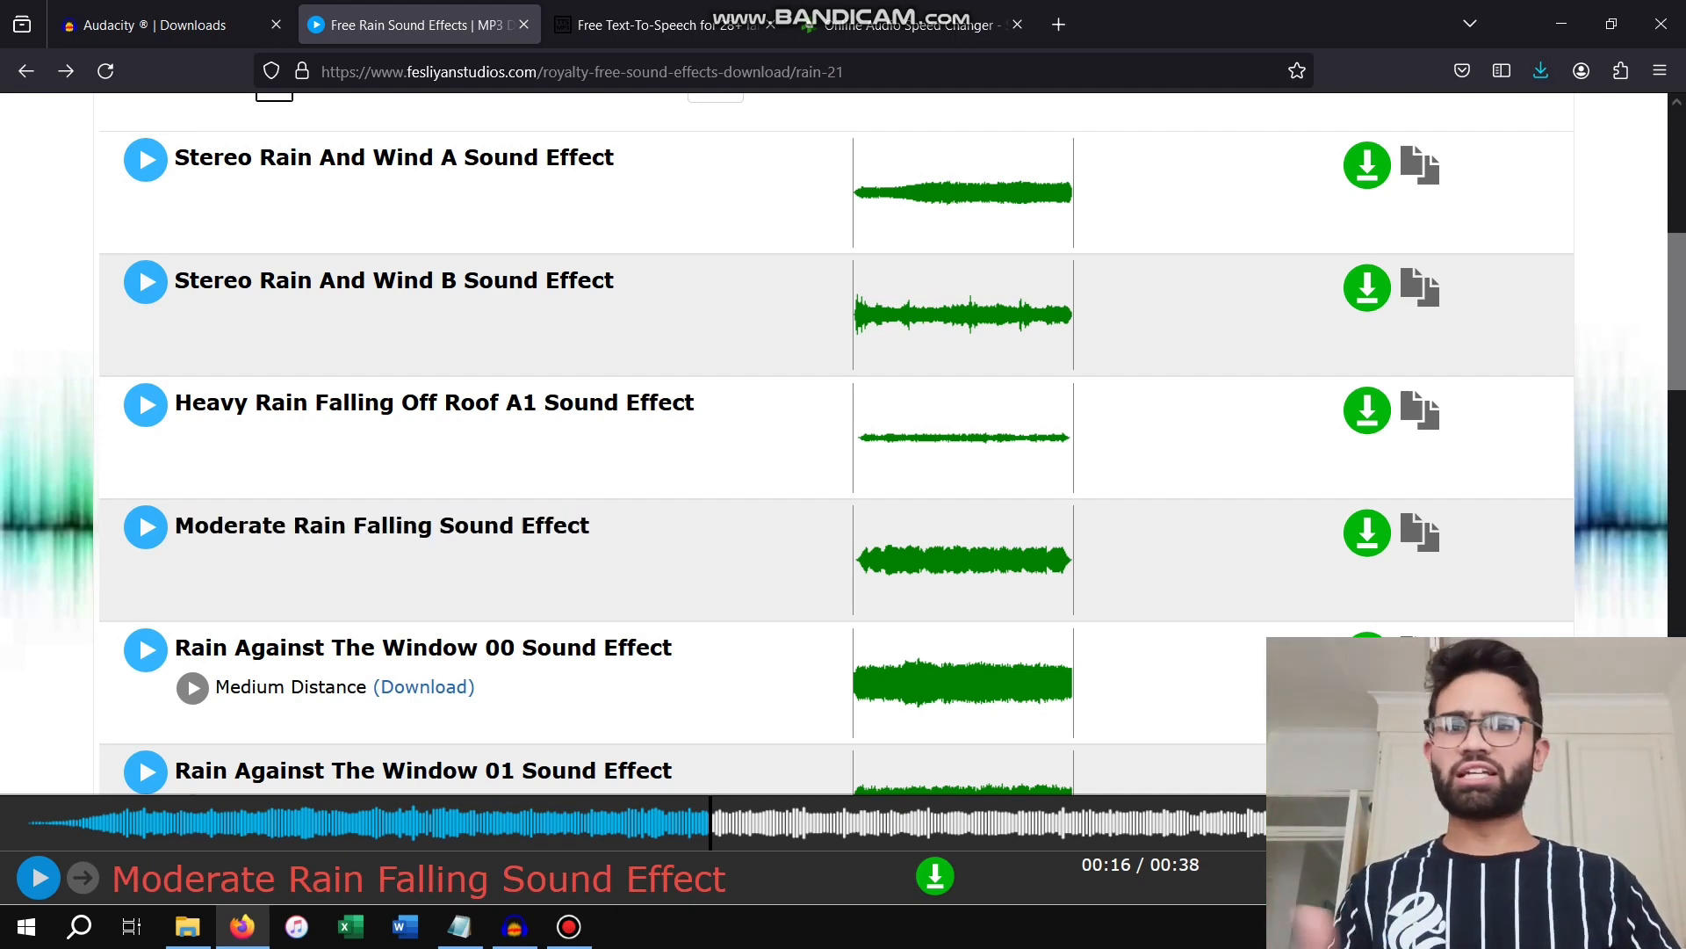
scroll(835, 443, "up", 5)
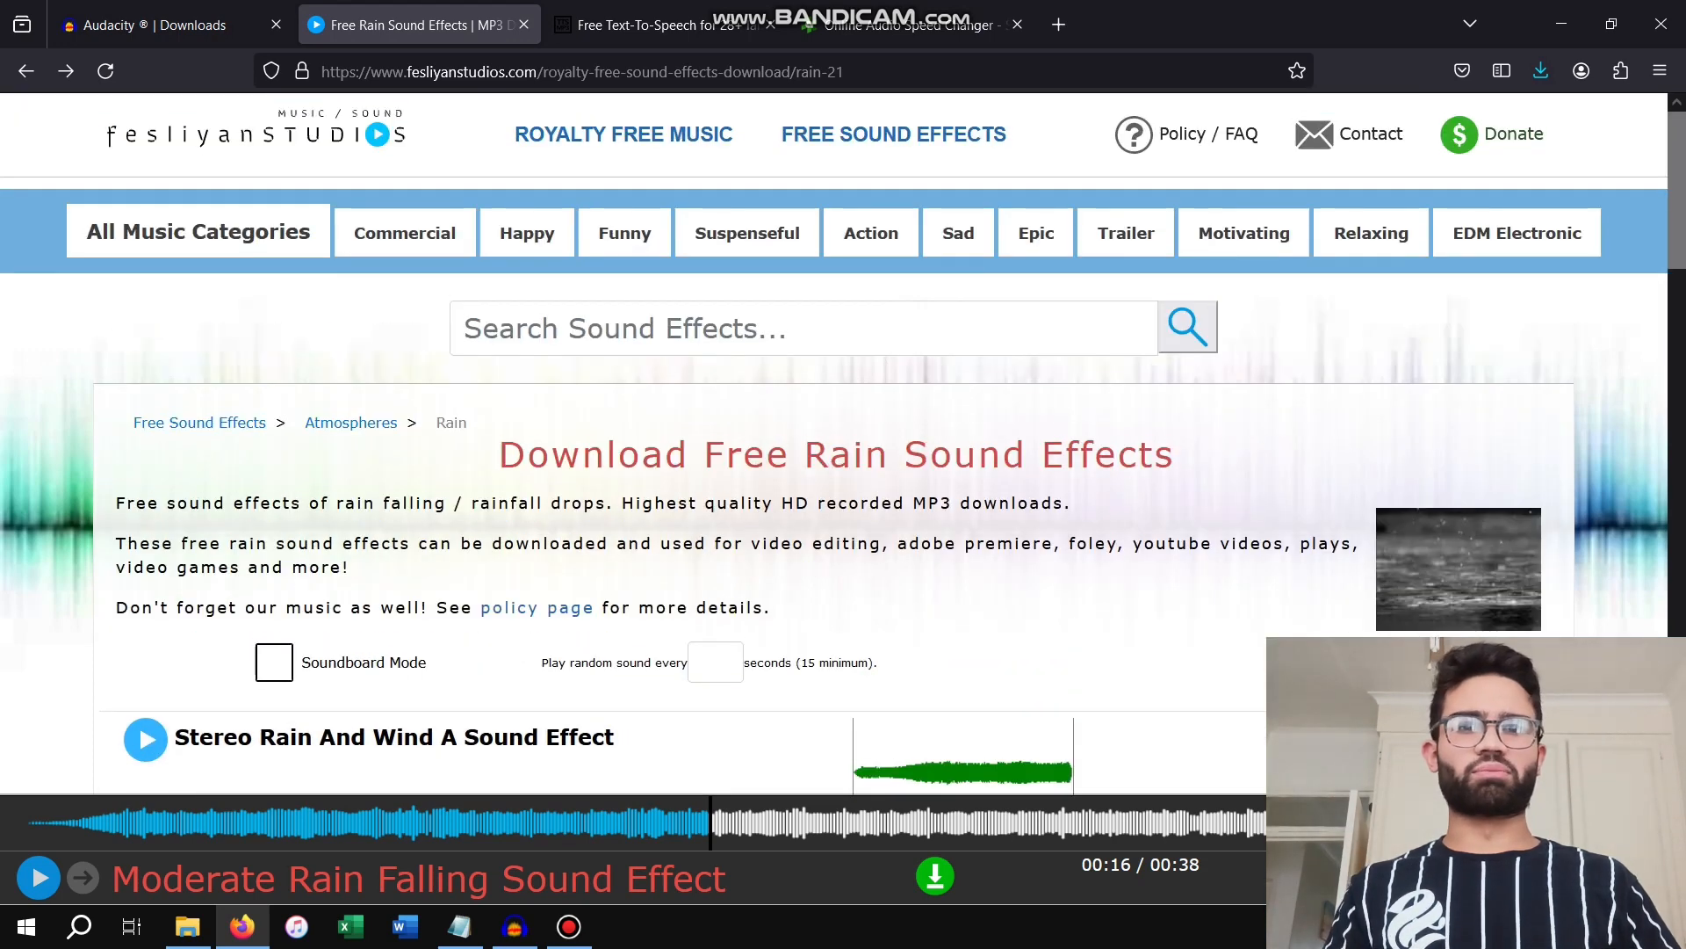
scroll(834, 443, "down", 1)
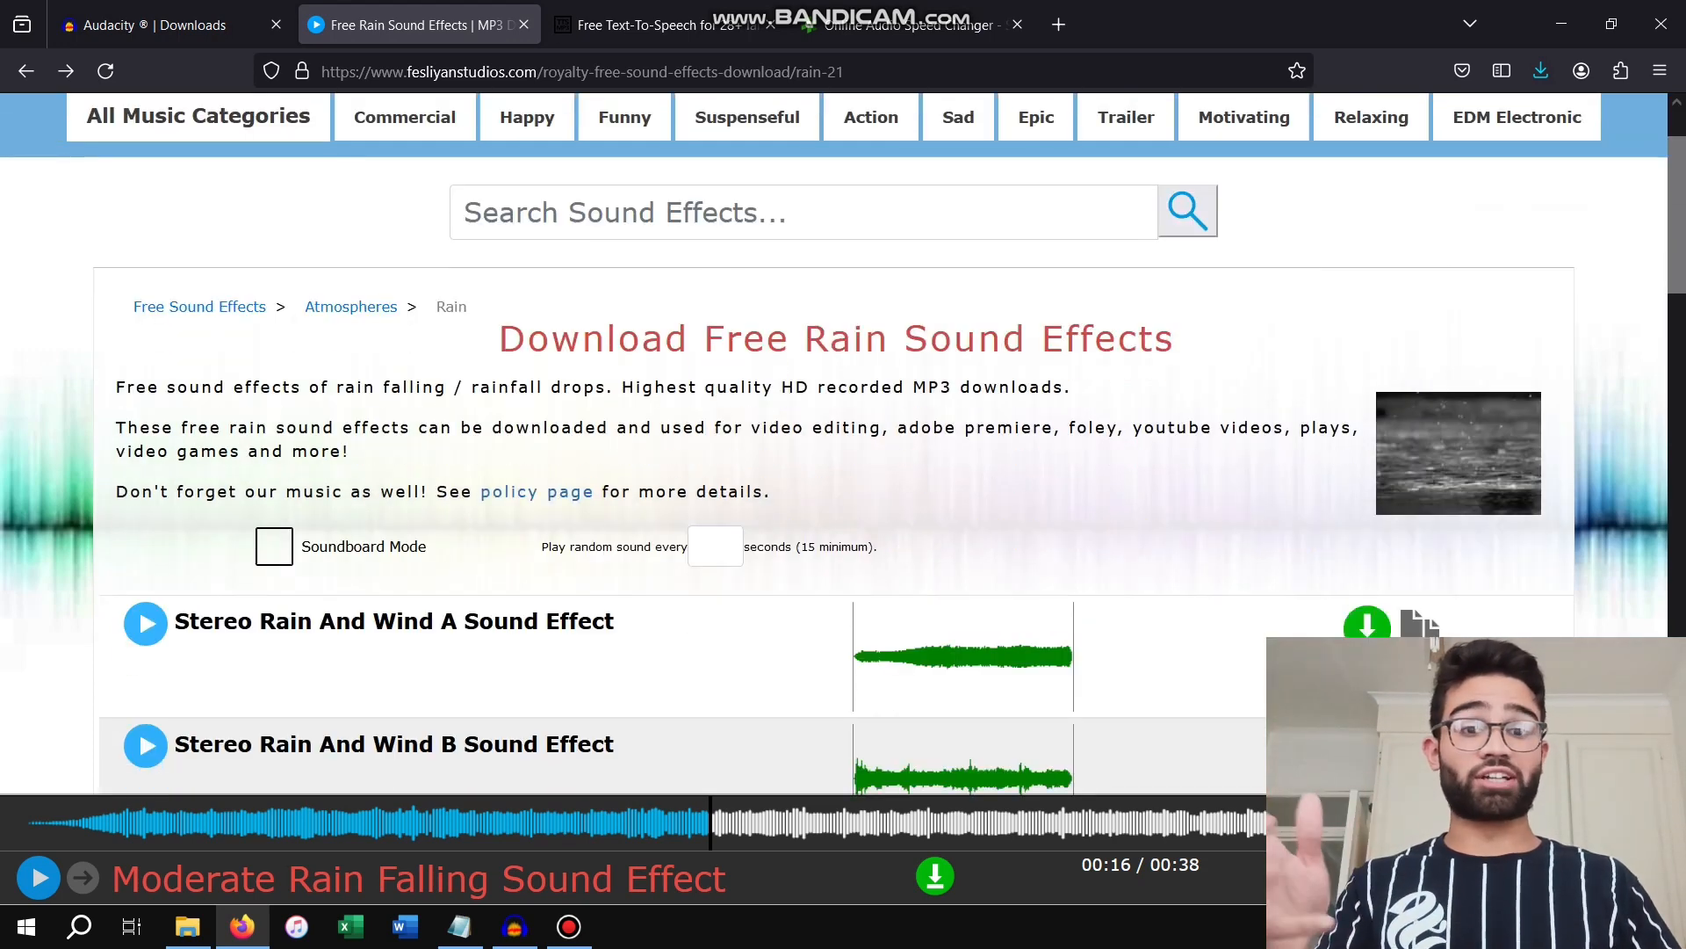
scroll(834, 443, "down", 2)
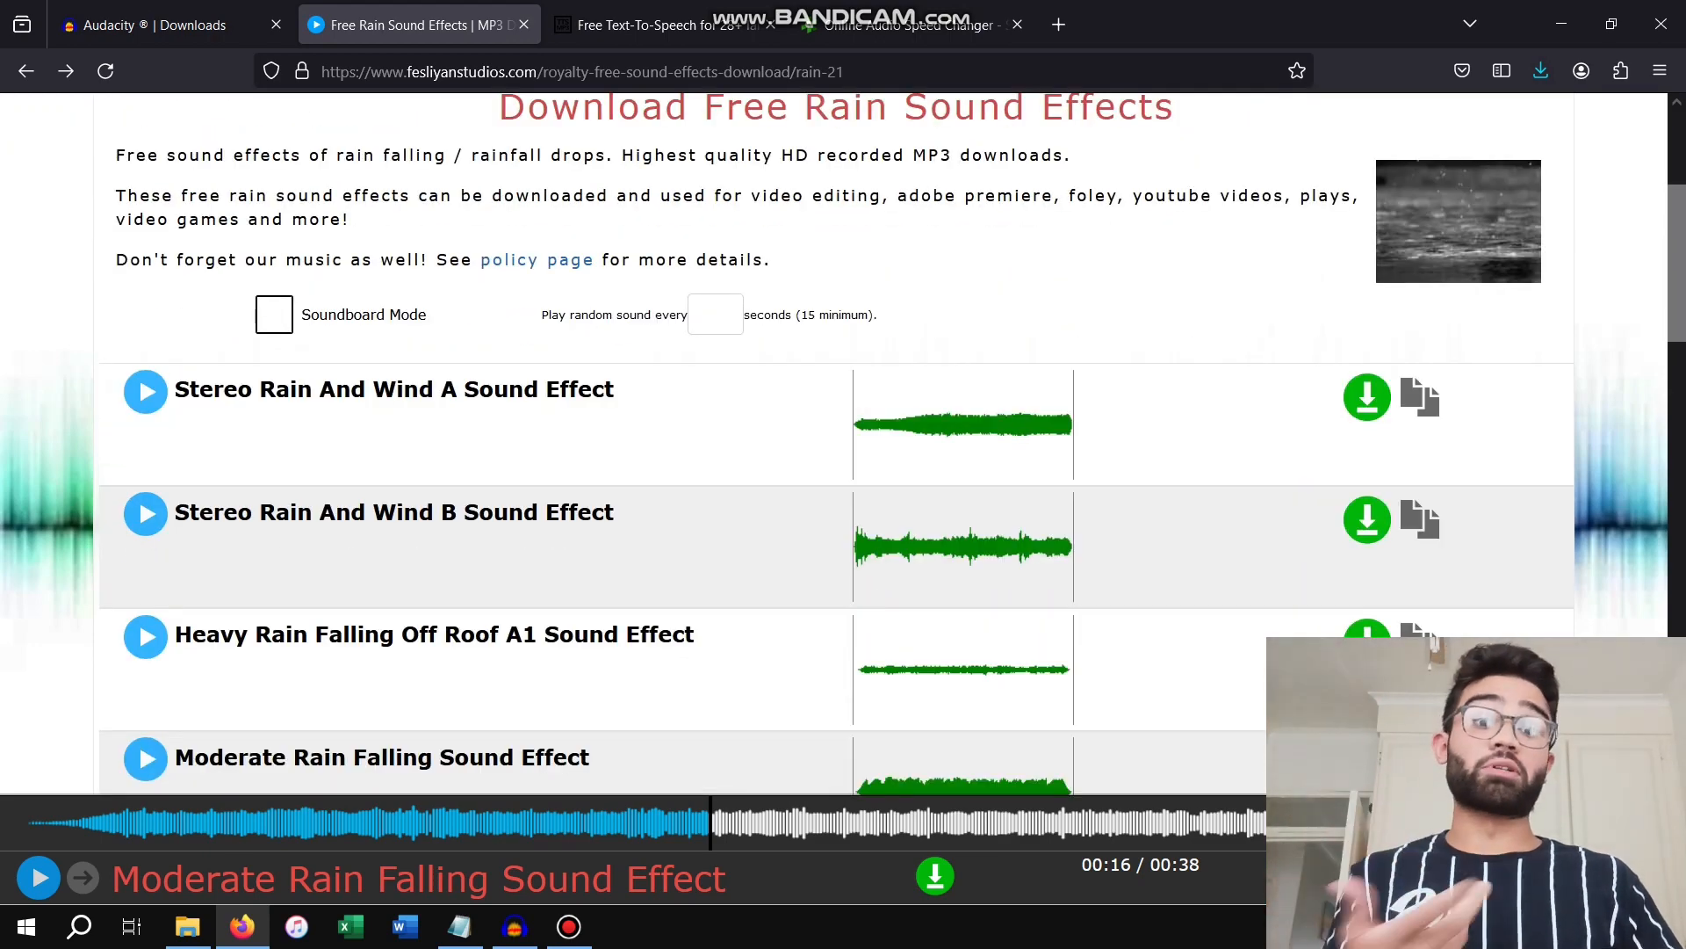
scroll(834, 444, "down", 1)
scroll(834, 444, "down", 2)
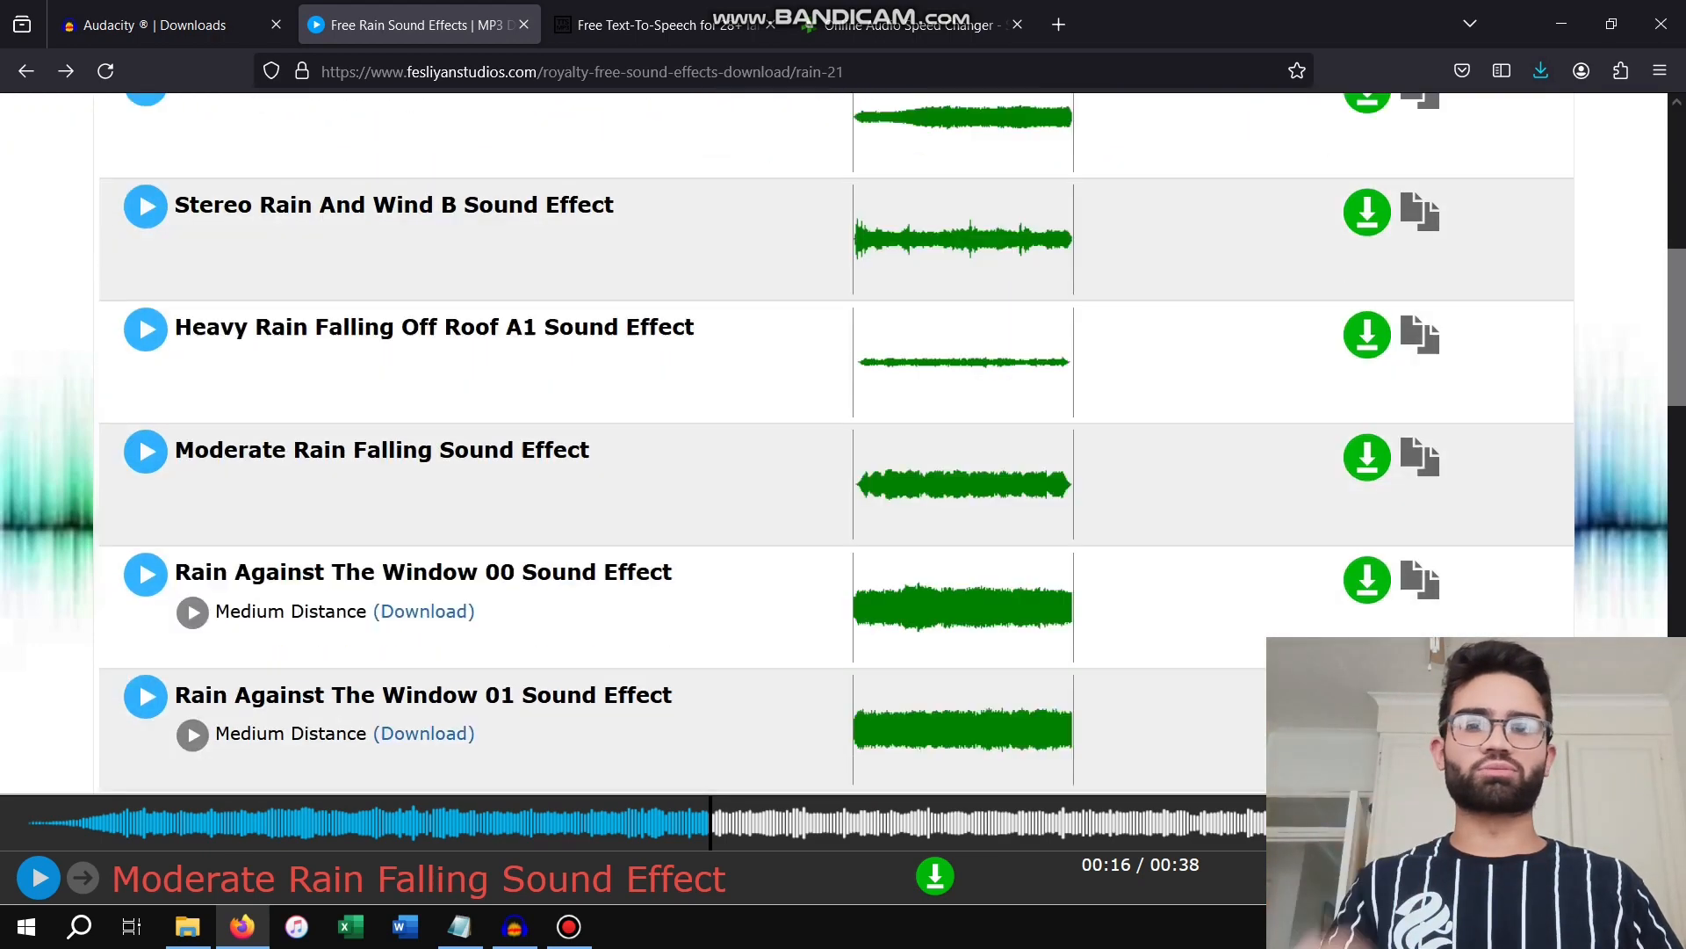
scroll(834, 444, "down", 2)
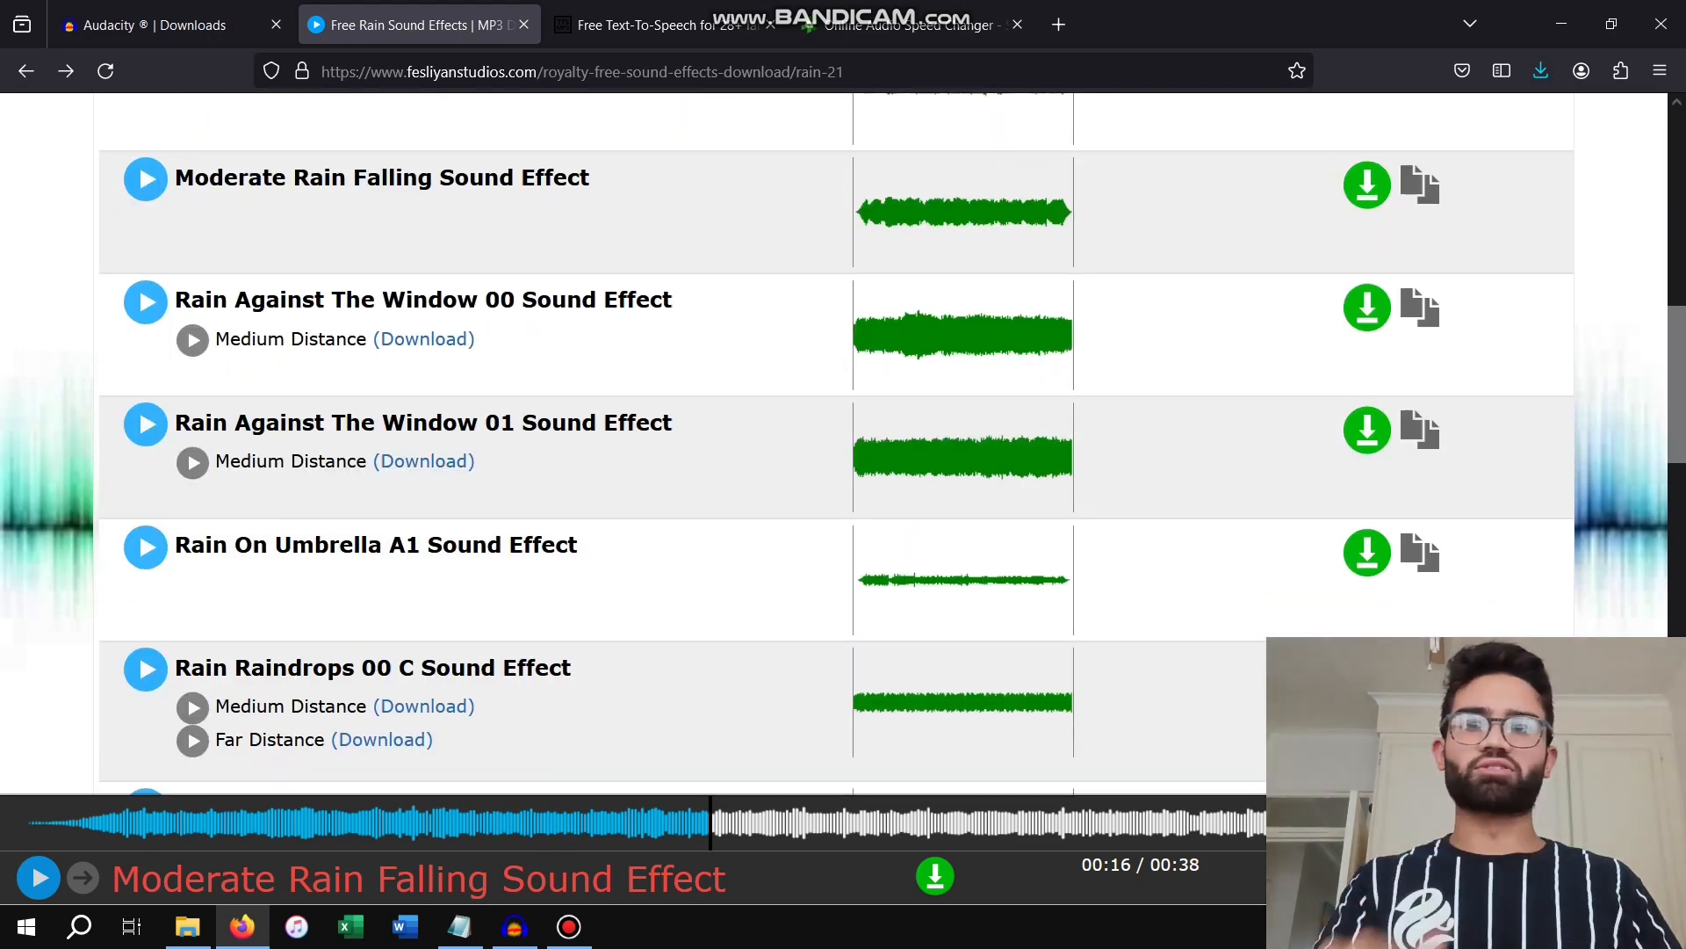
Choose the US English / Matthew voice on the ttsmp3.com text-to-speech page
key("ctrl+Tab")
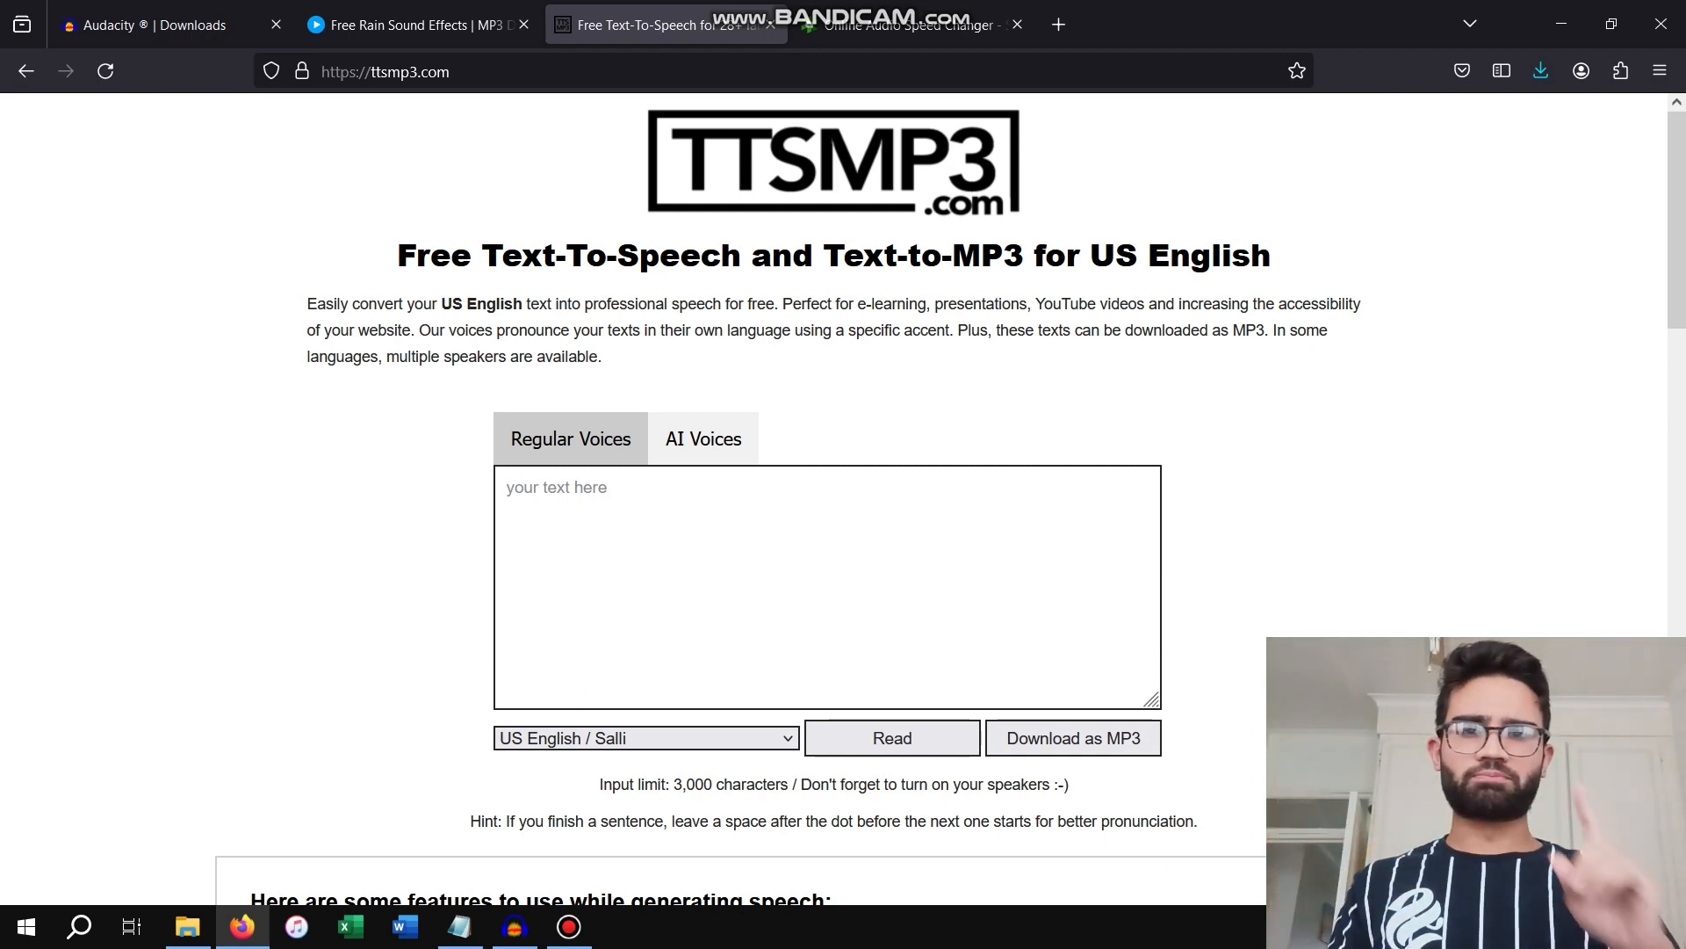
left_click(647, 738)
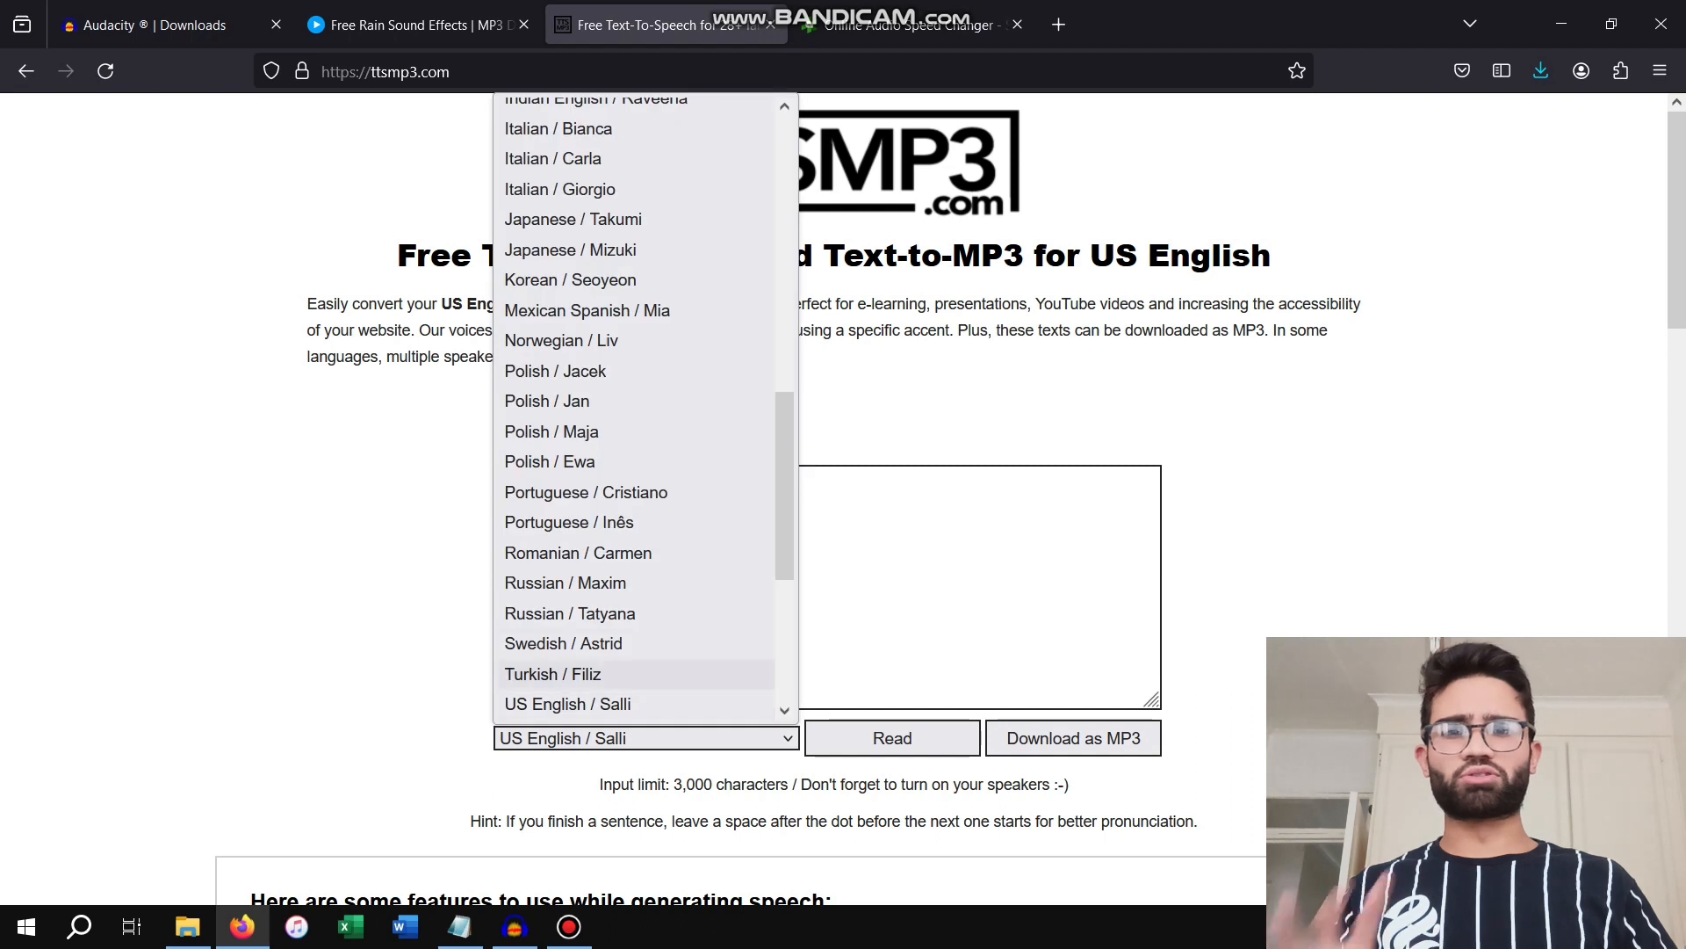
scroll(615, 644, "down", 2)
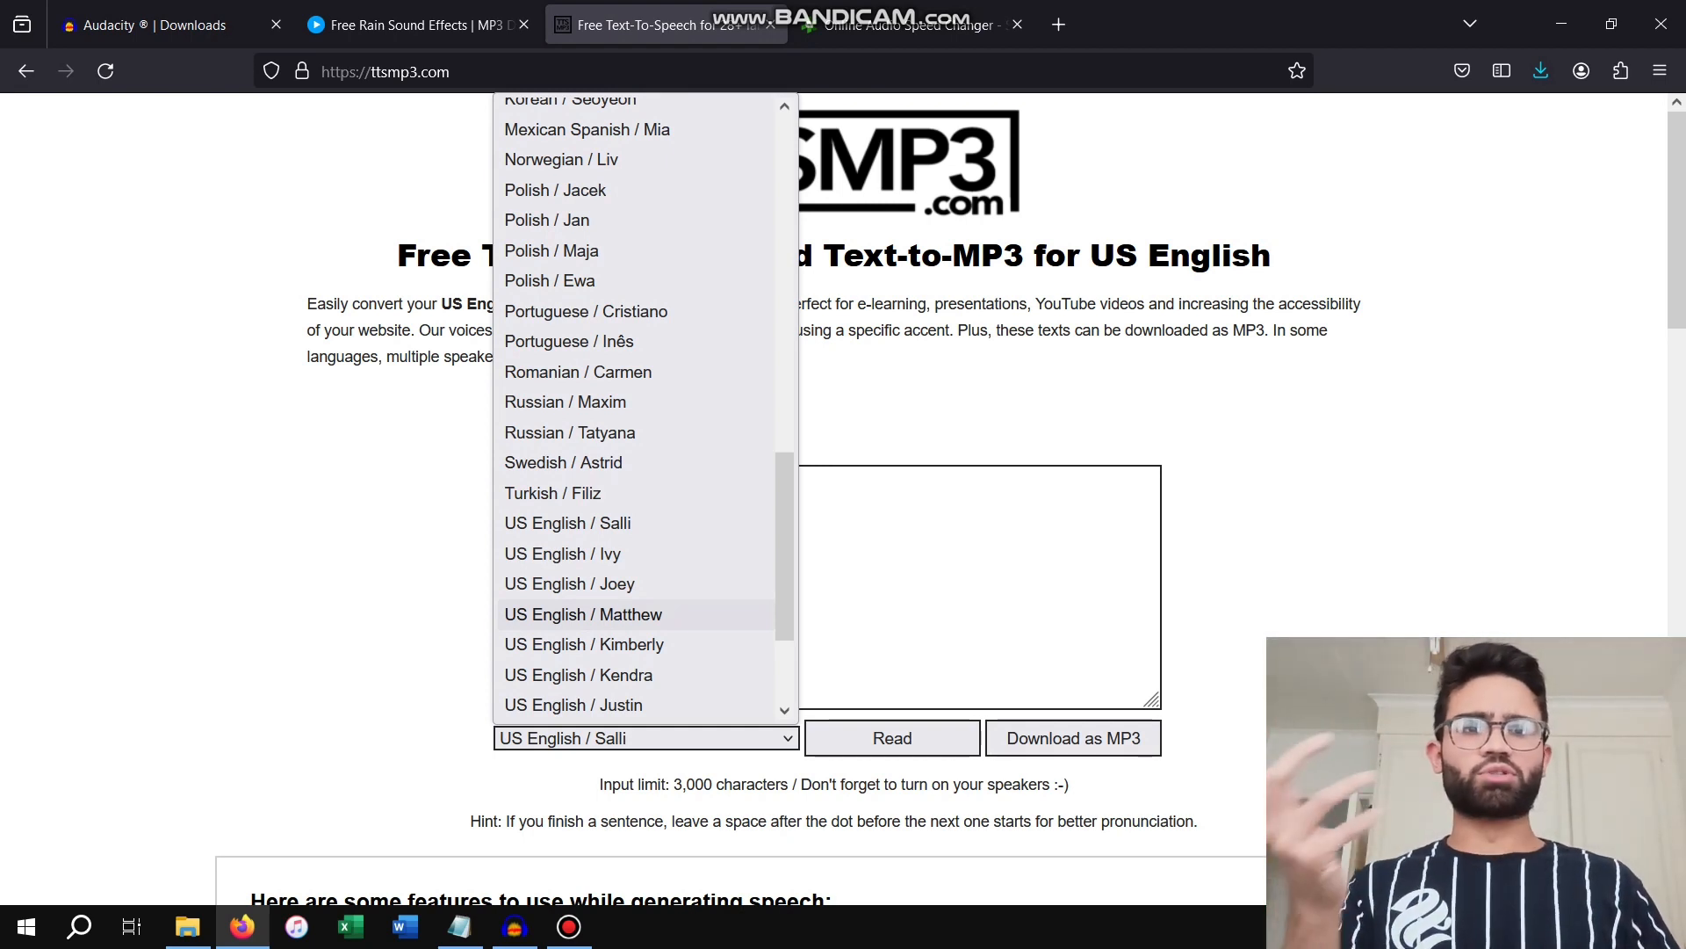
left_click(583, 614)
Enter the affirmation "I Am Successful." as the text to convert to speech
left_click(632, 562)
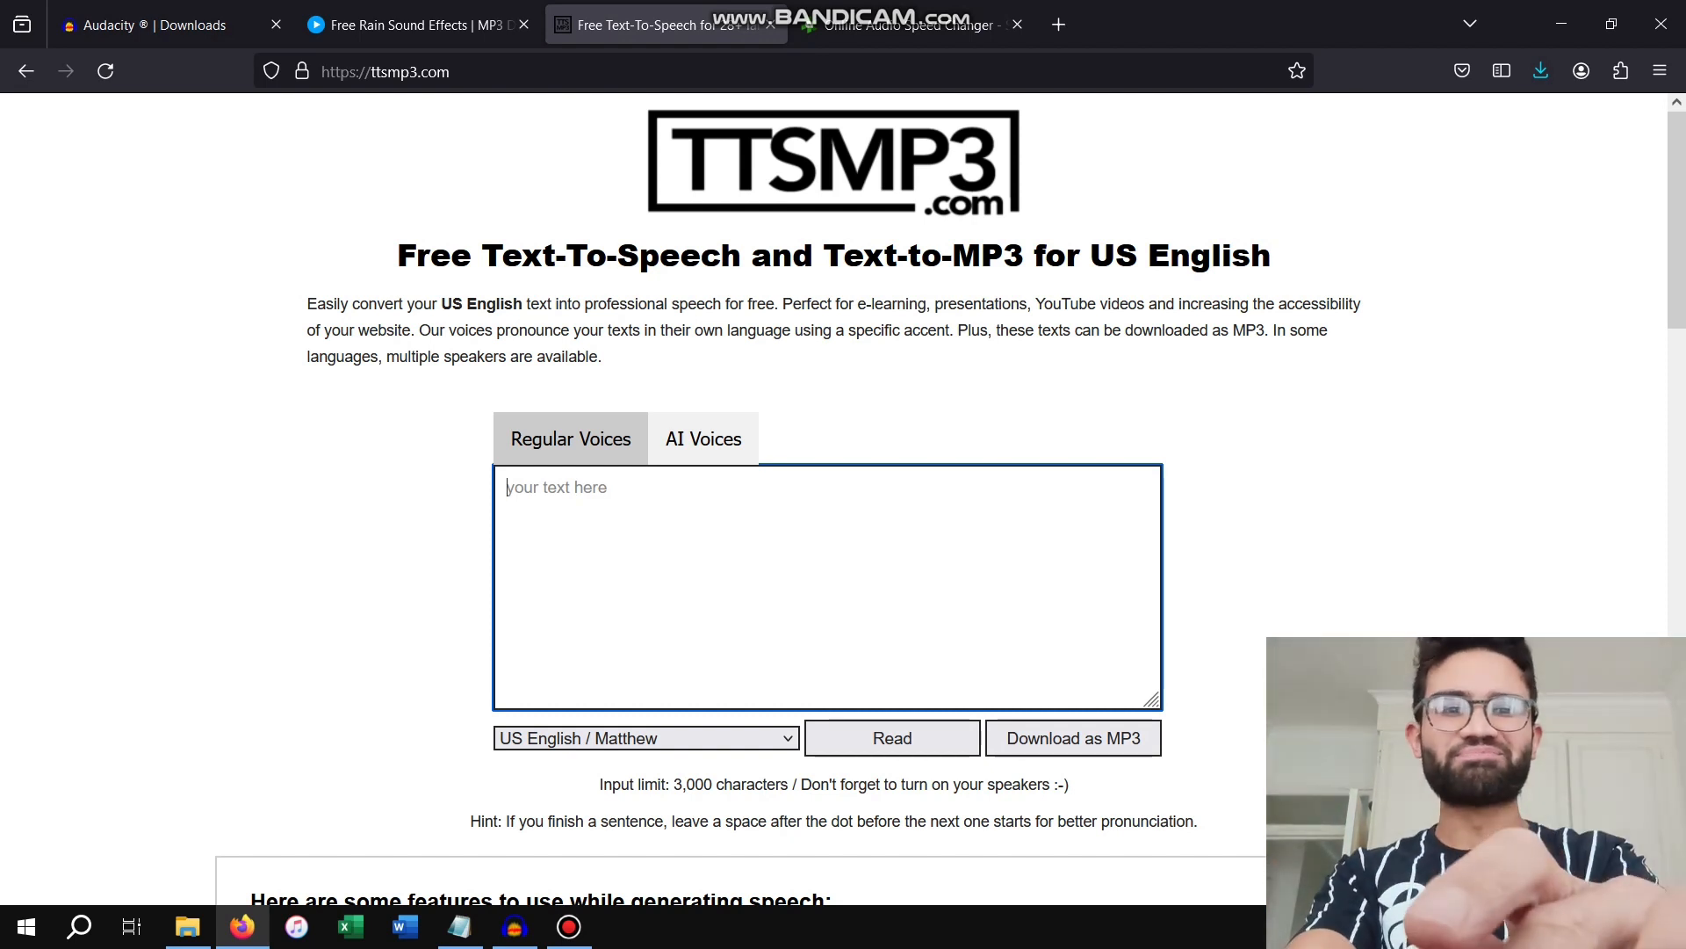
type("I A")
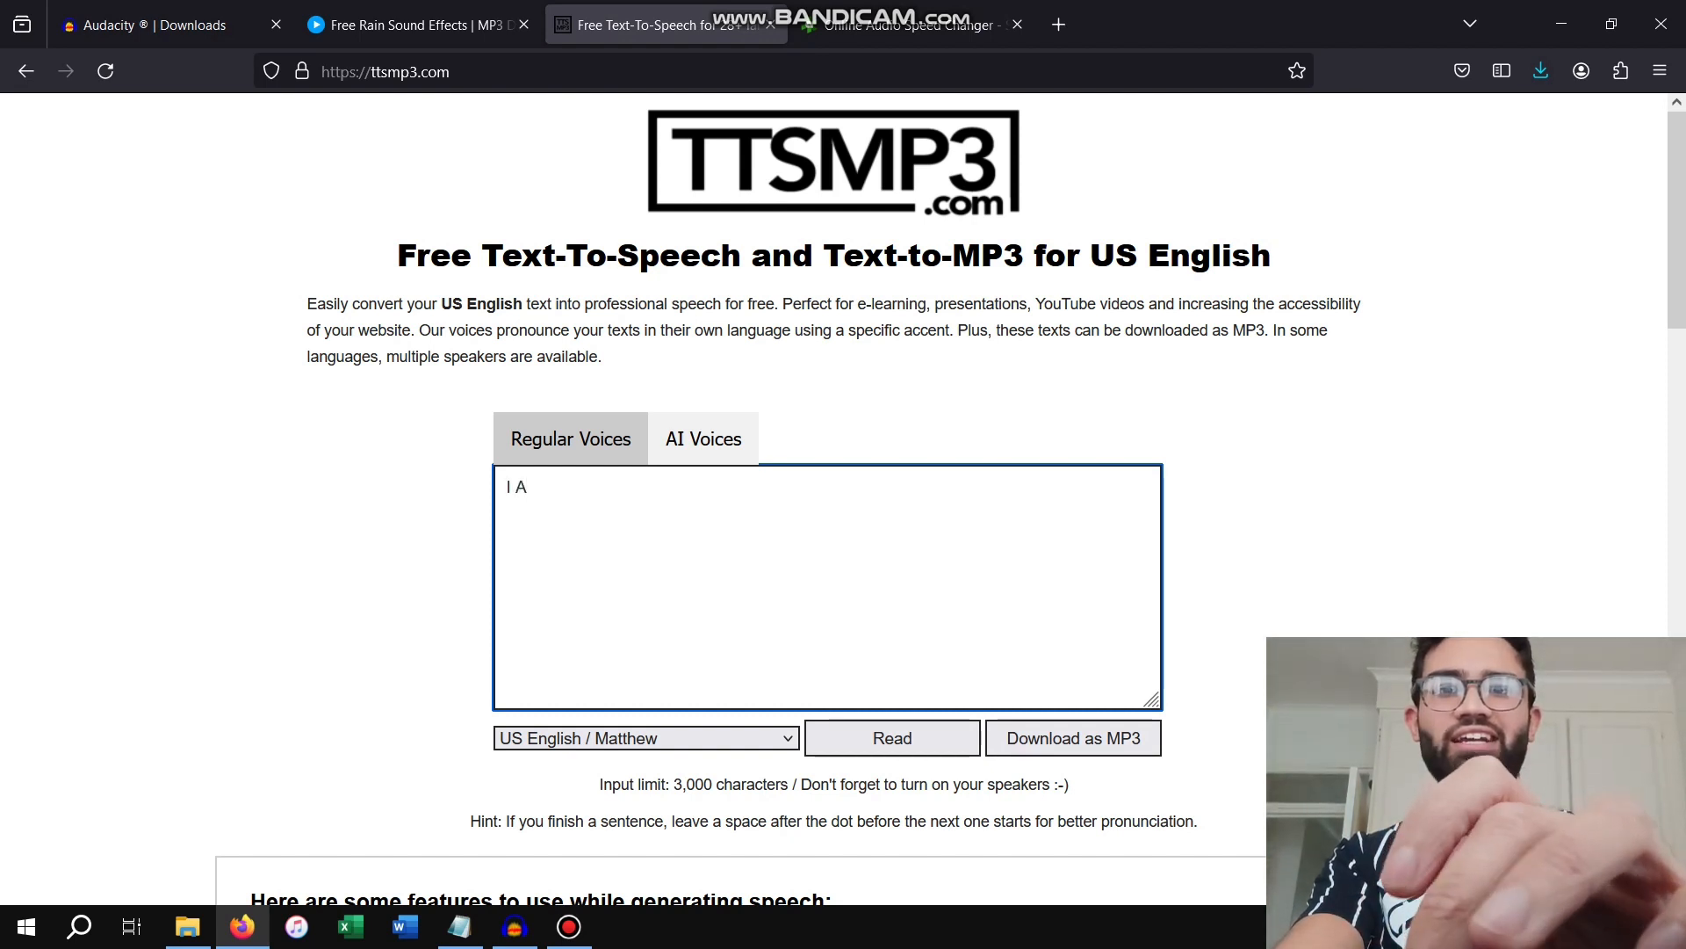
type("m S")
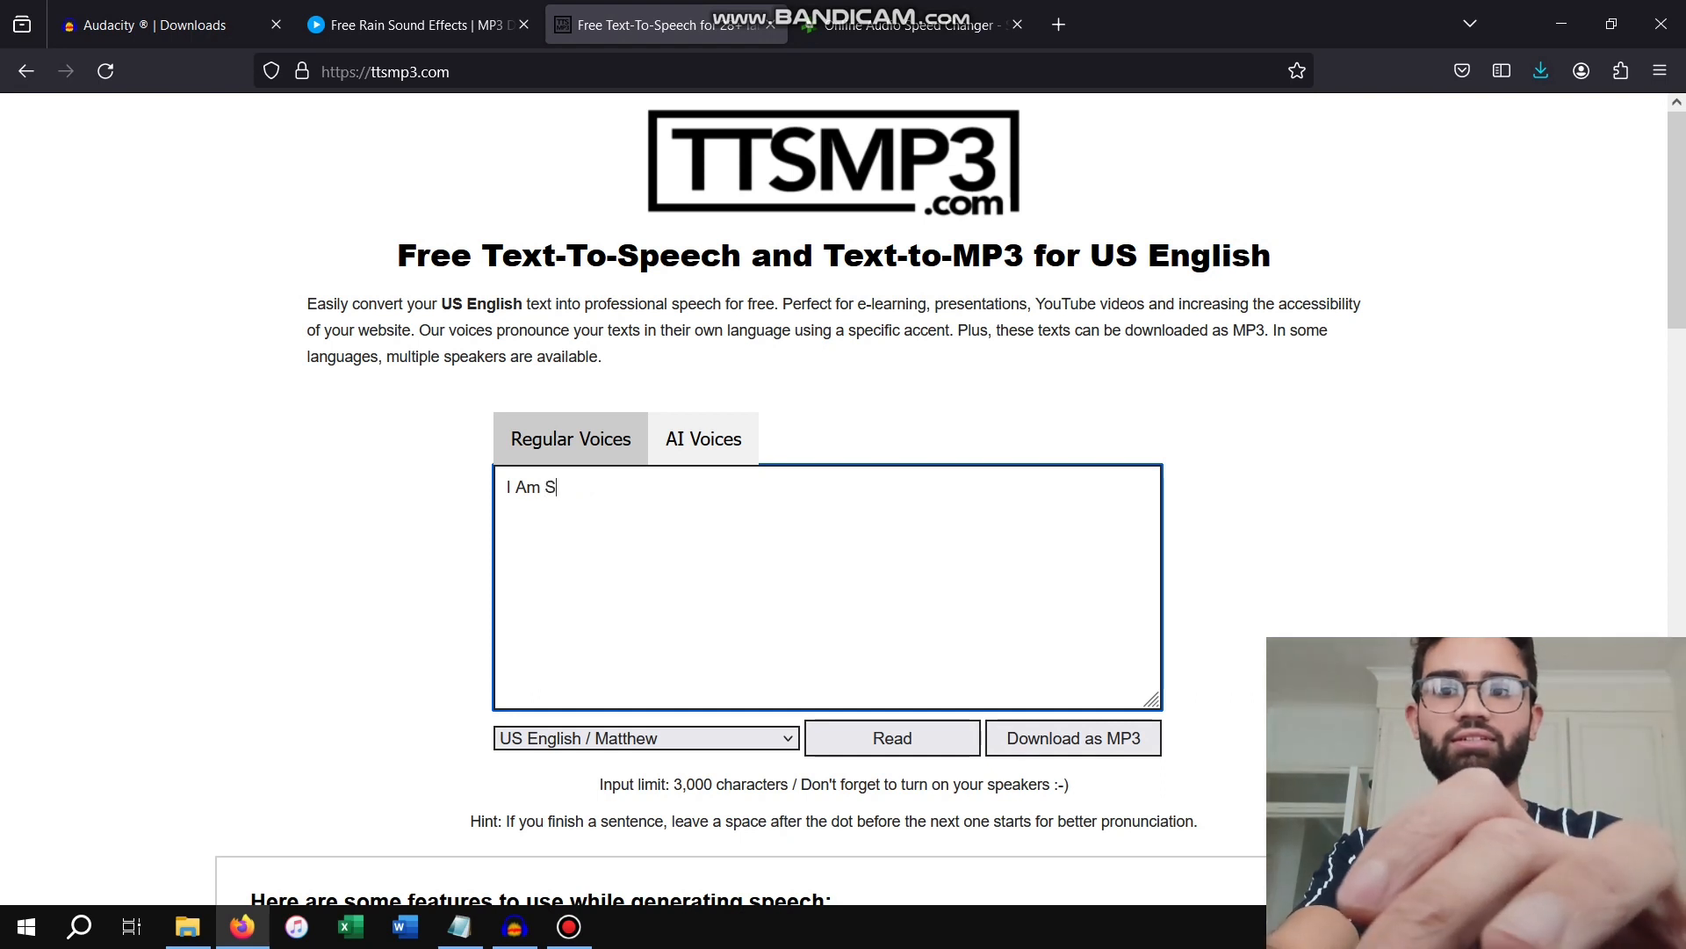
type("uccessful.")
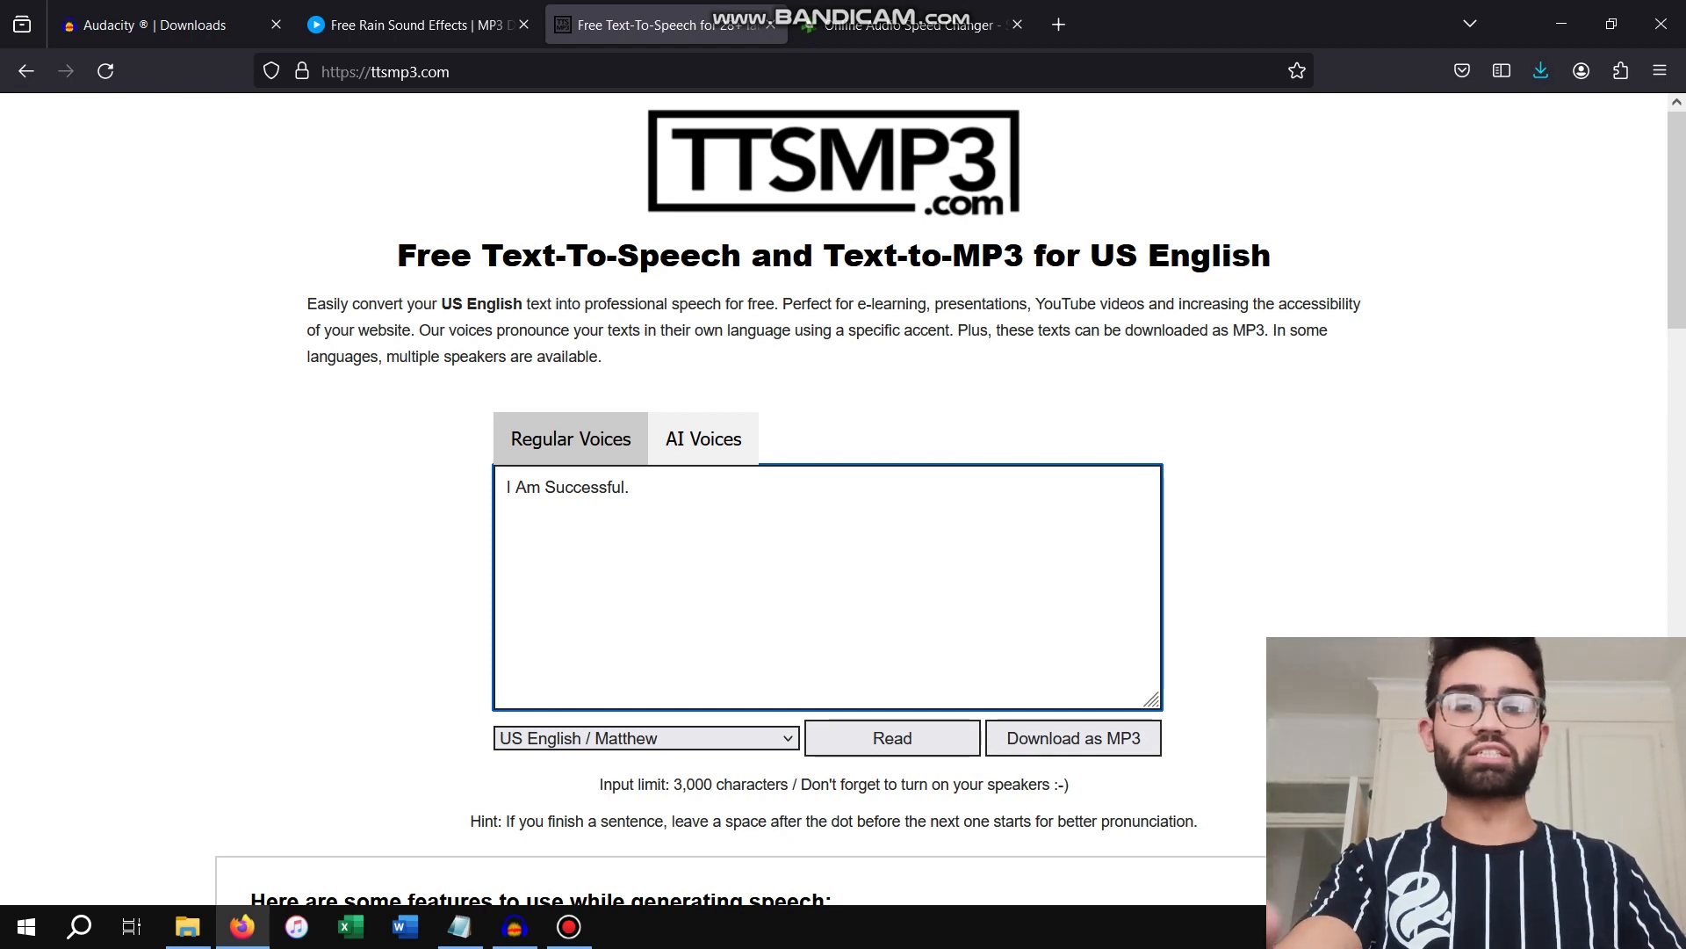
Copy the affirmation and repeat it on separate lines until there are nine lines of "I Am Successful."
key("ctrl+a")
key("ctrl+c")
key("Right")
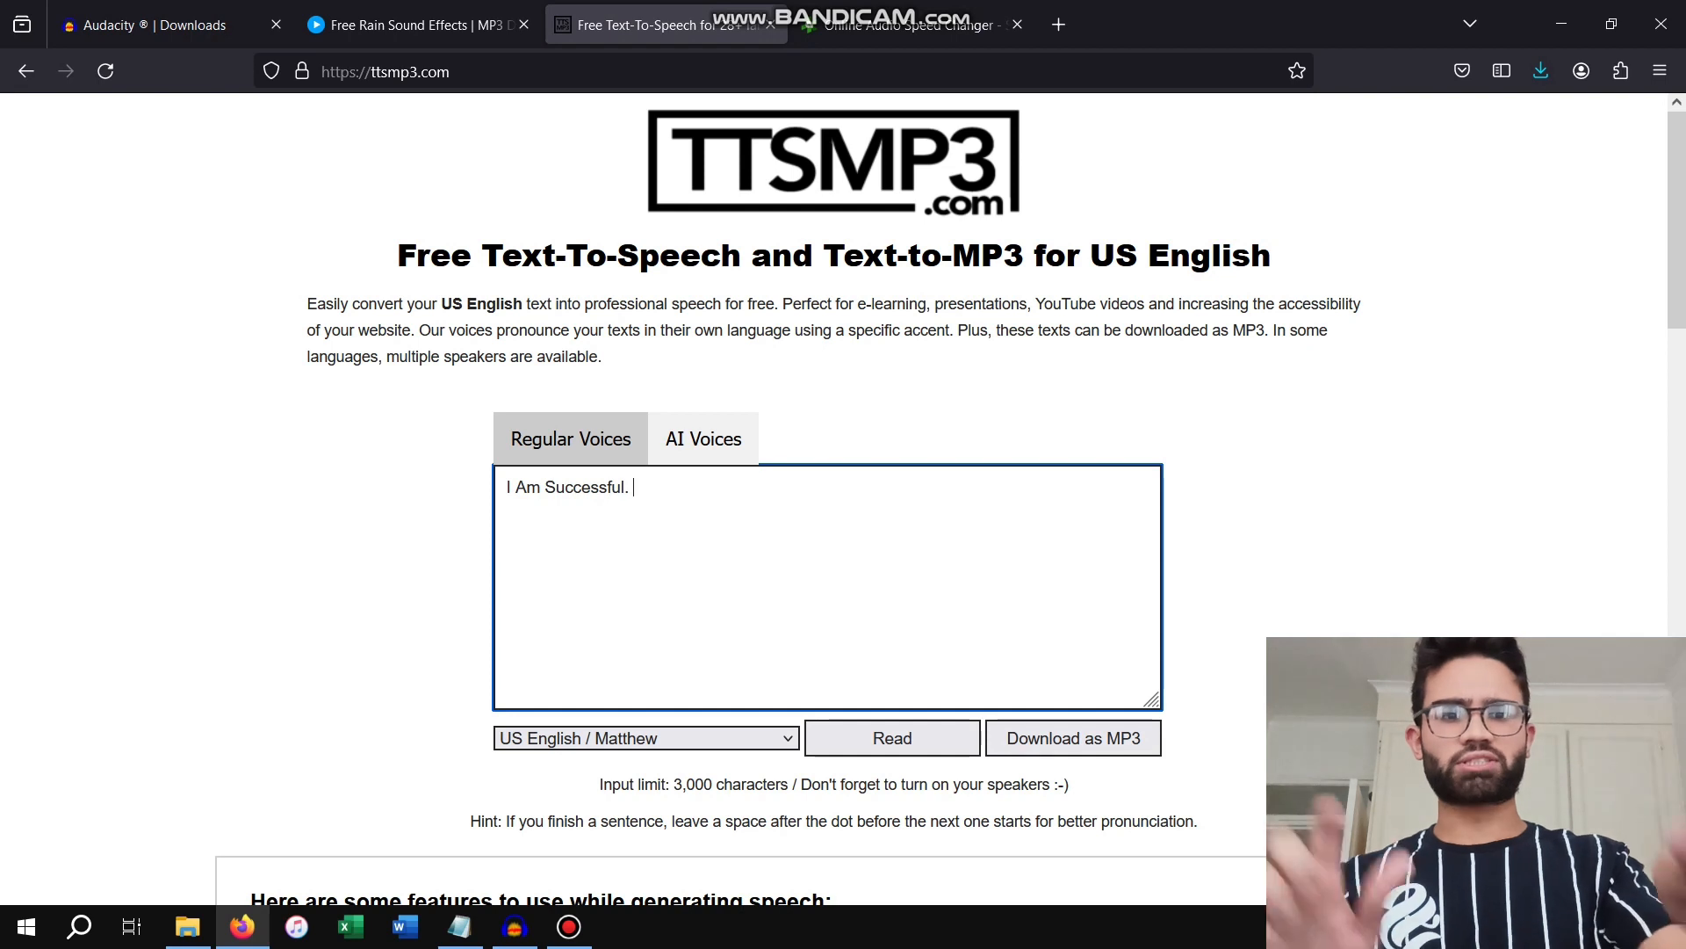
key("Return")
key("ctrl+v")
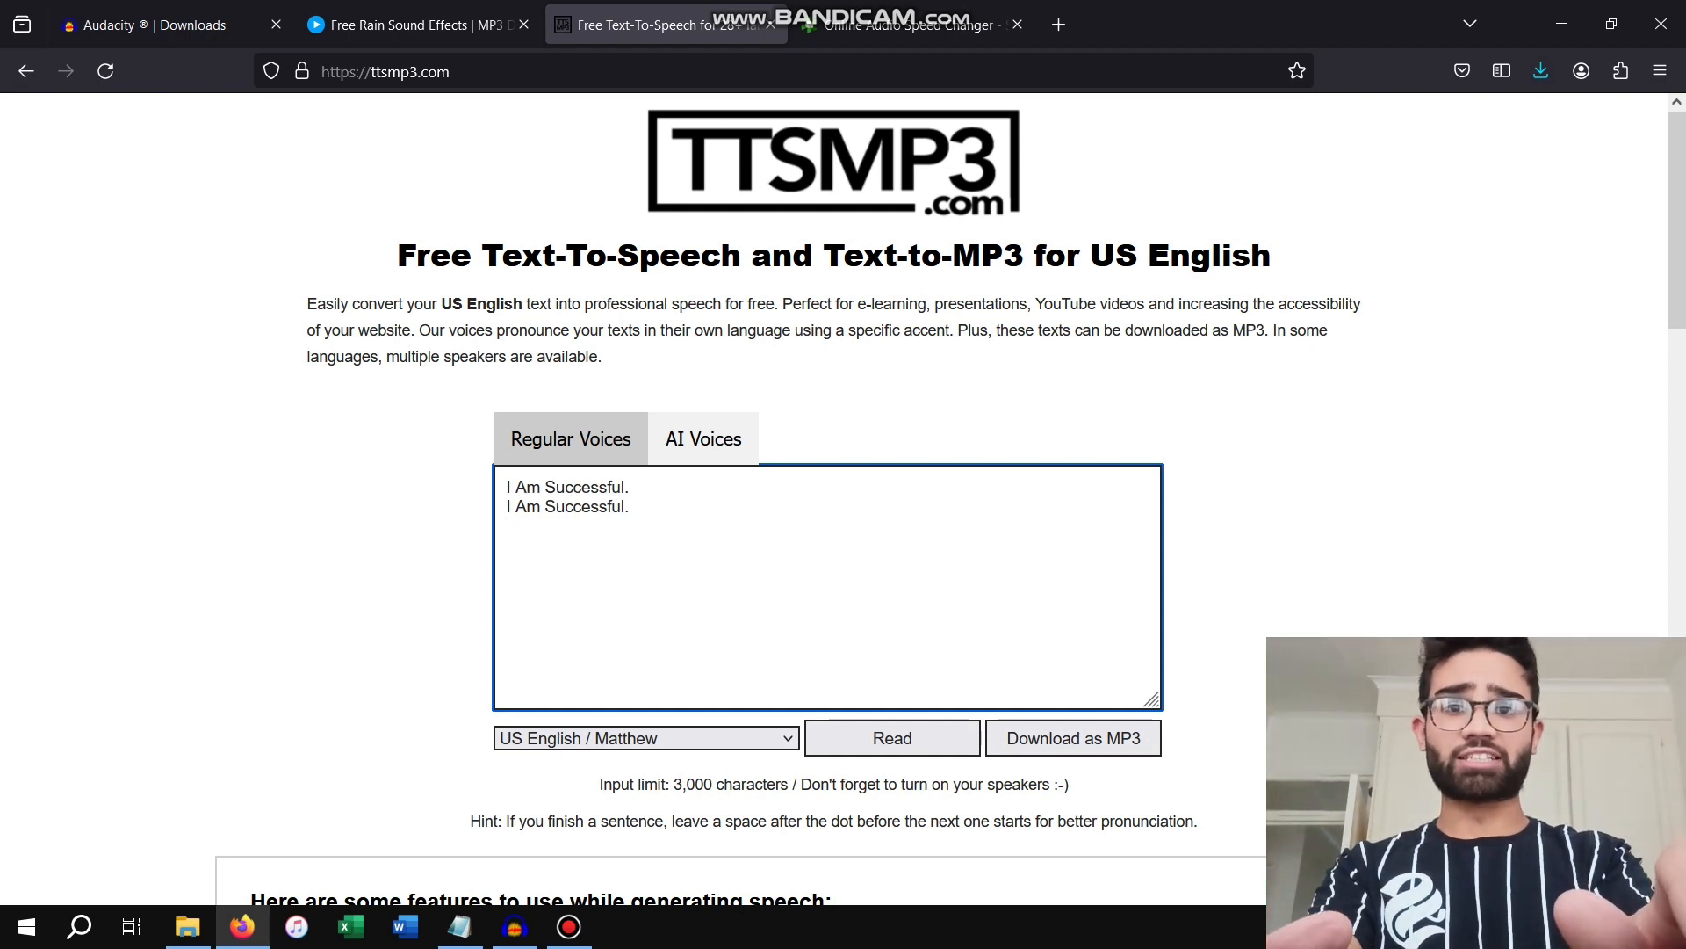
key("Return")
key("ctrl+v")
key("Return")
key("ctrl+v")
key("ctrl+v")
key("Return")
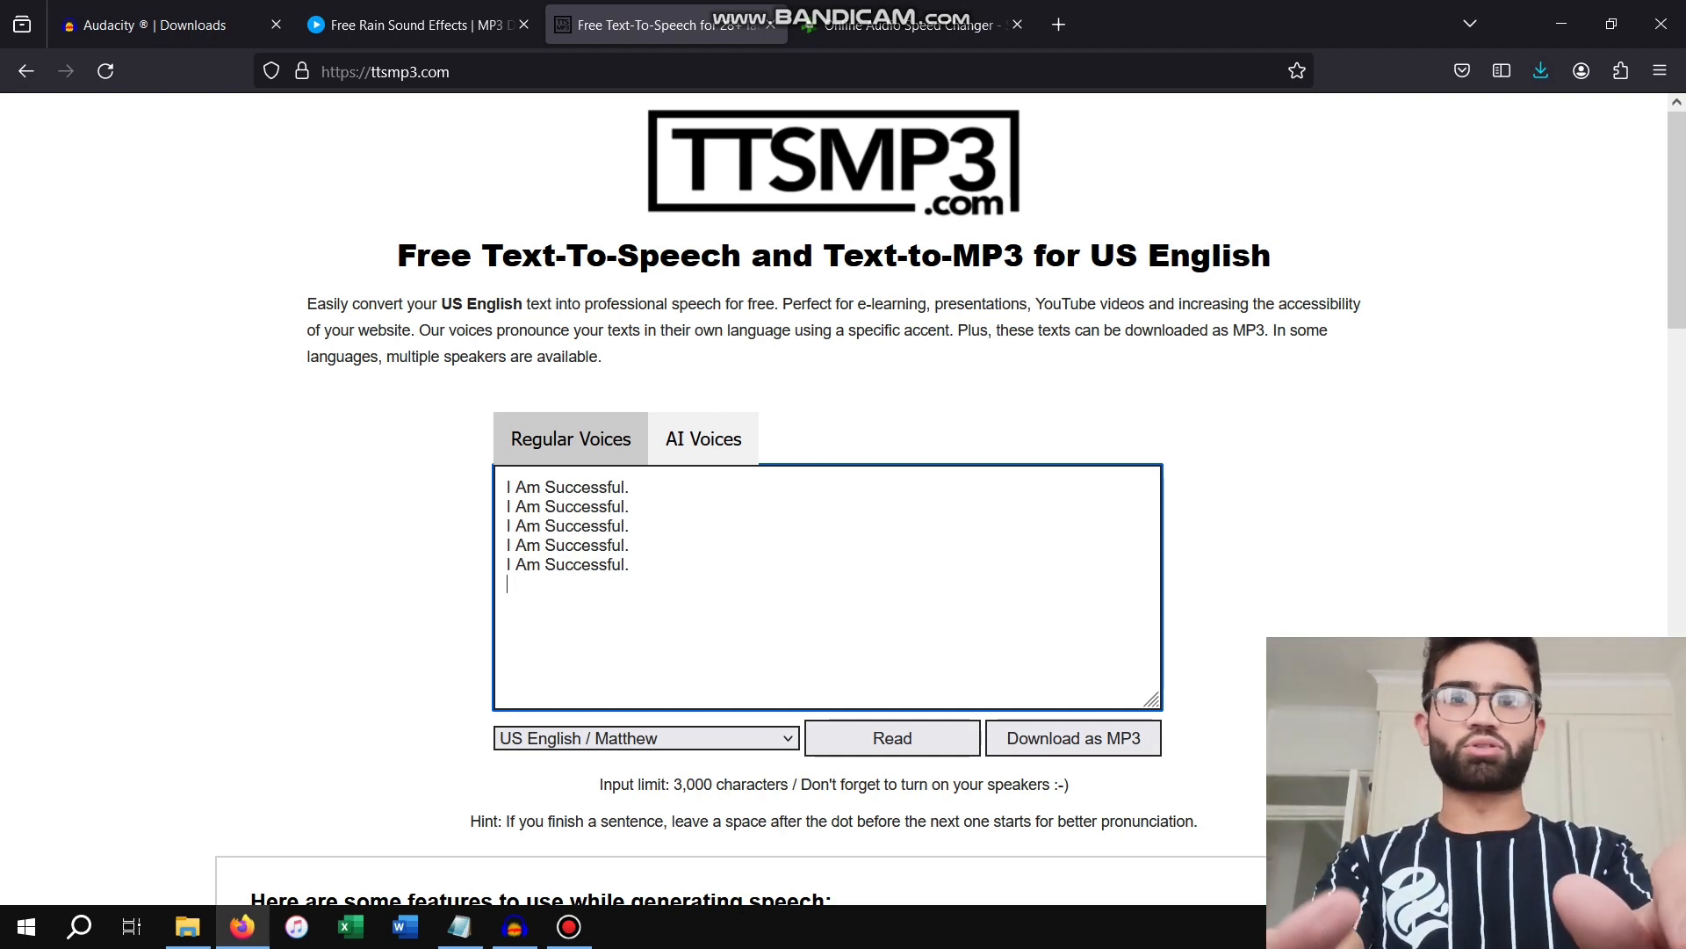
key("ctrl+v")
key("Return")
key("ctrl+v")
key("ctrl+v")
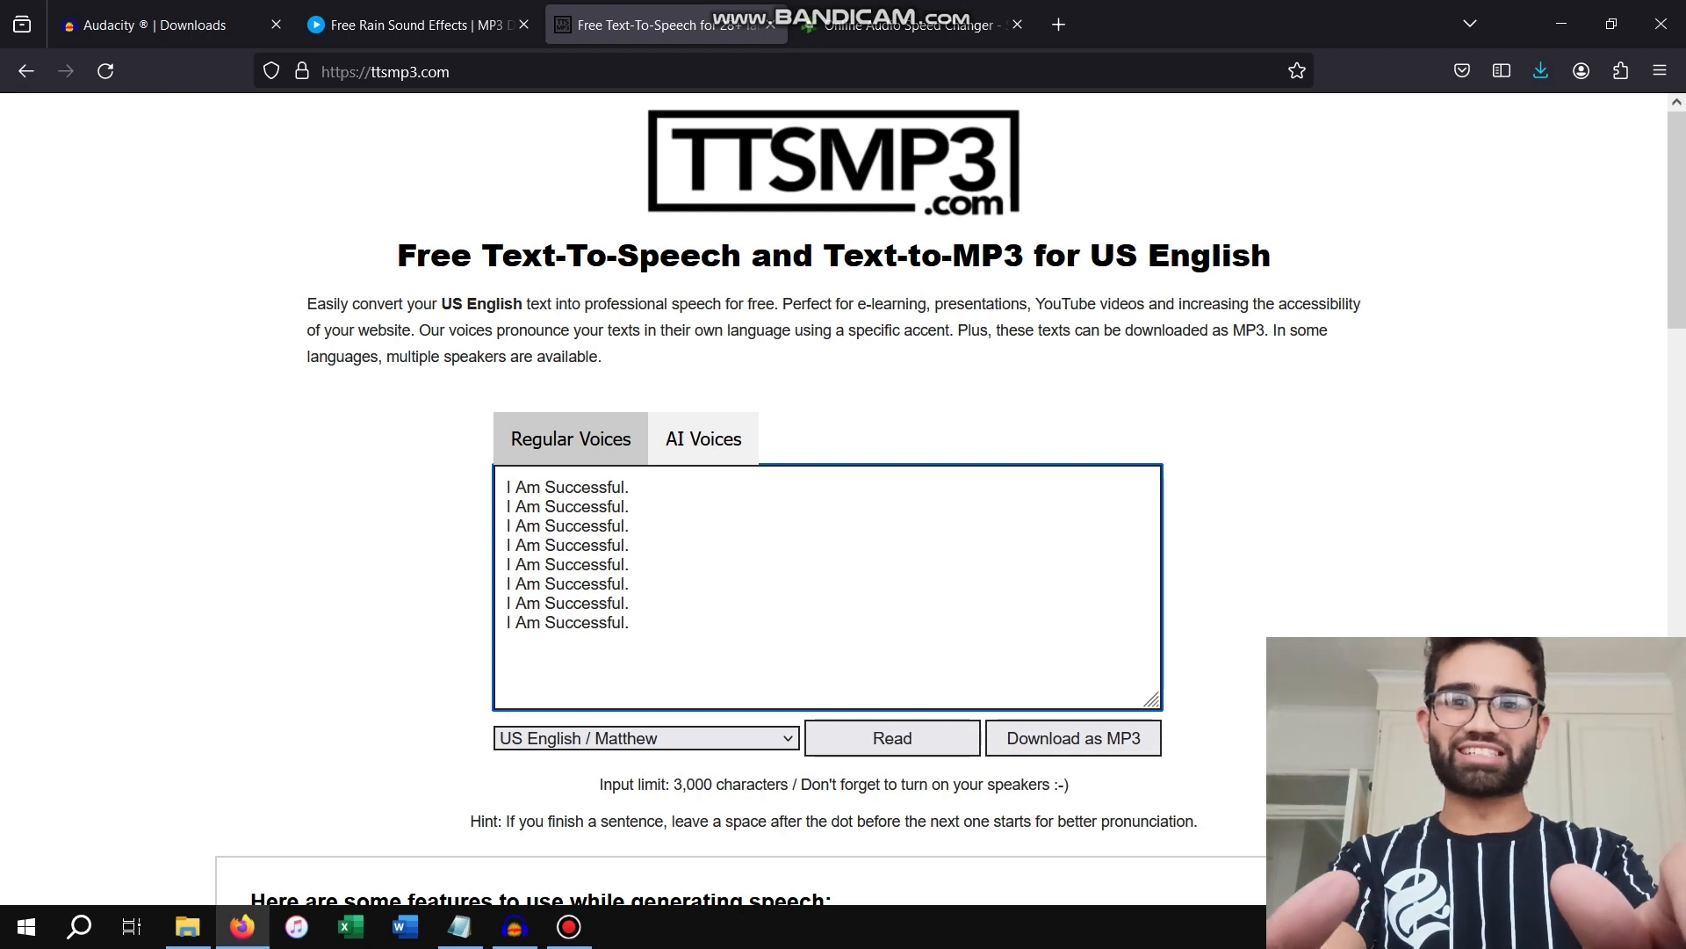
key("ctrl+v")
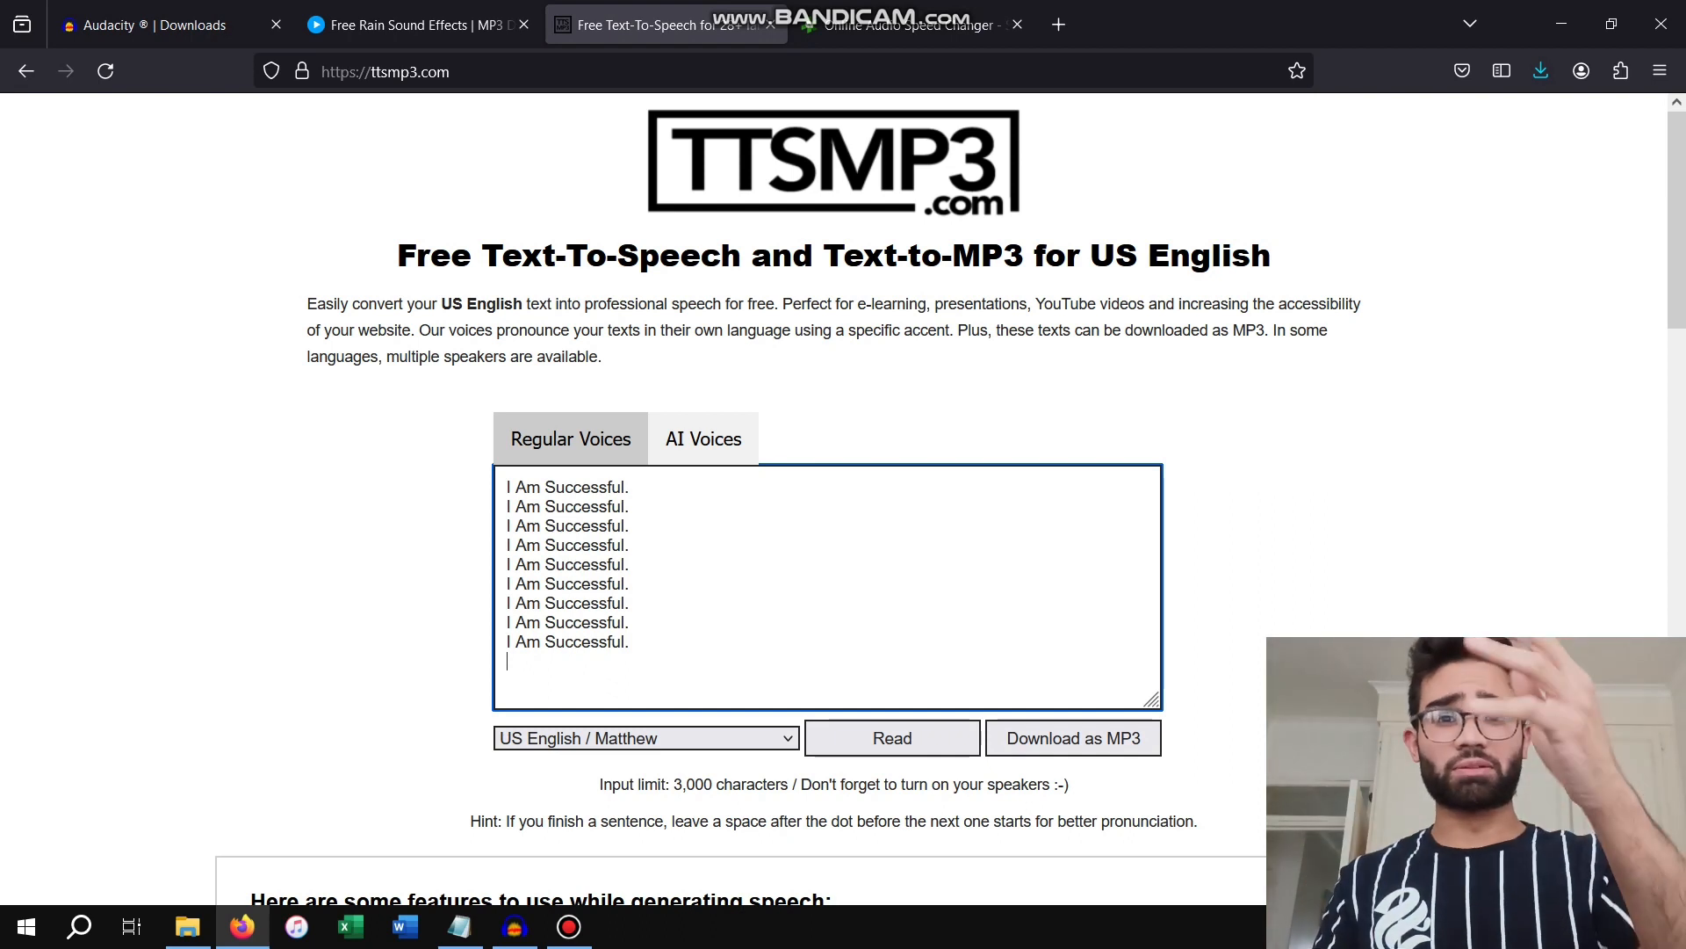
Download the speech as an MP3 named ttsMP3.com_VoiceText_2024-4-28_14-1-22.mp3 into the Subliminal folder on the desktop
left_click(1073, 737)
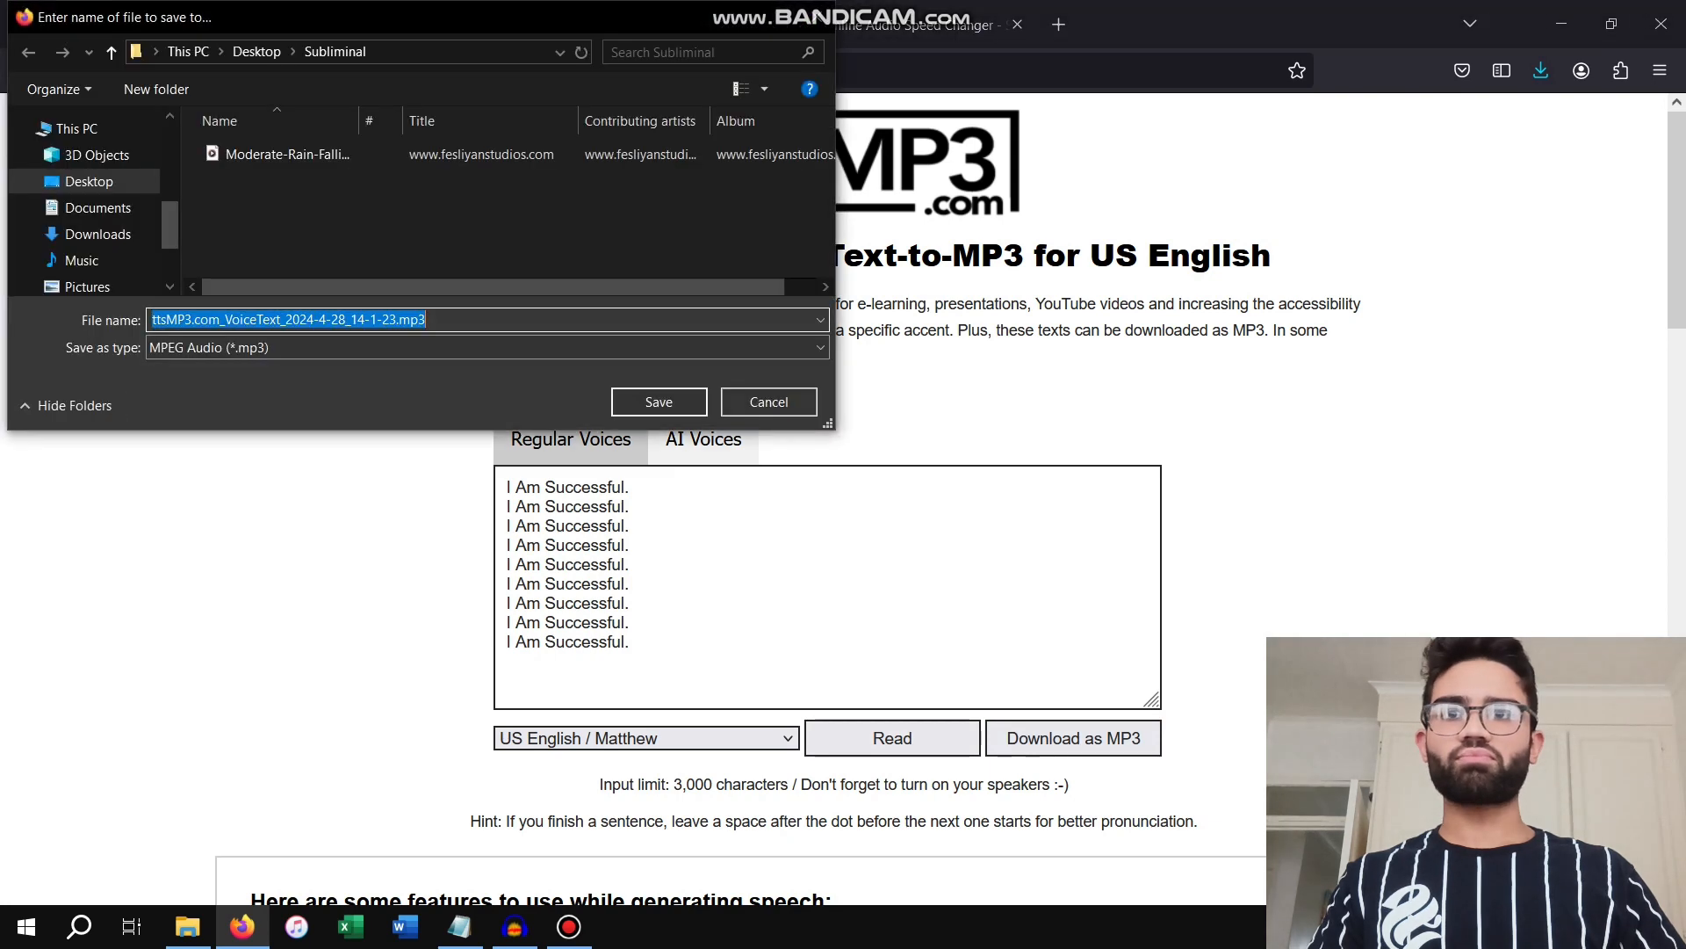
left_click(769, 402)
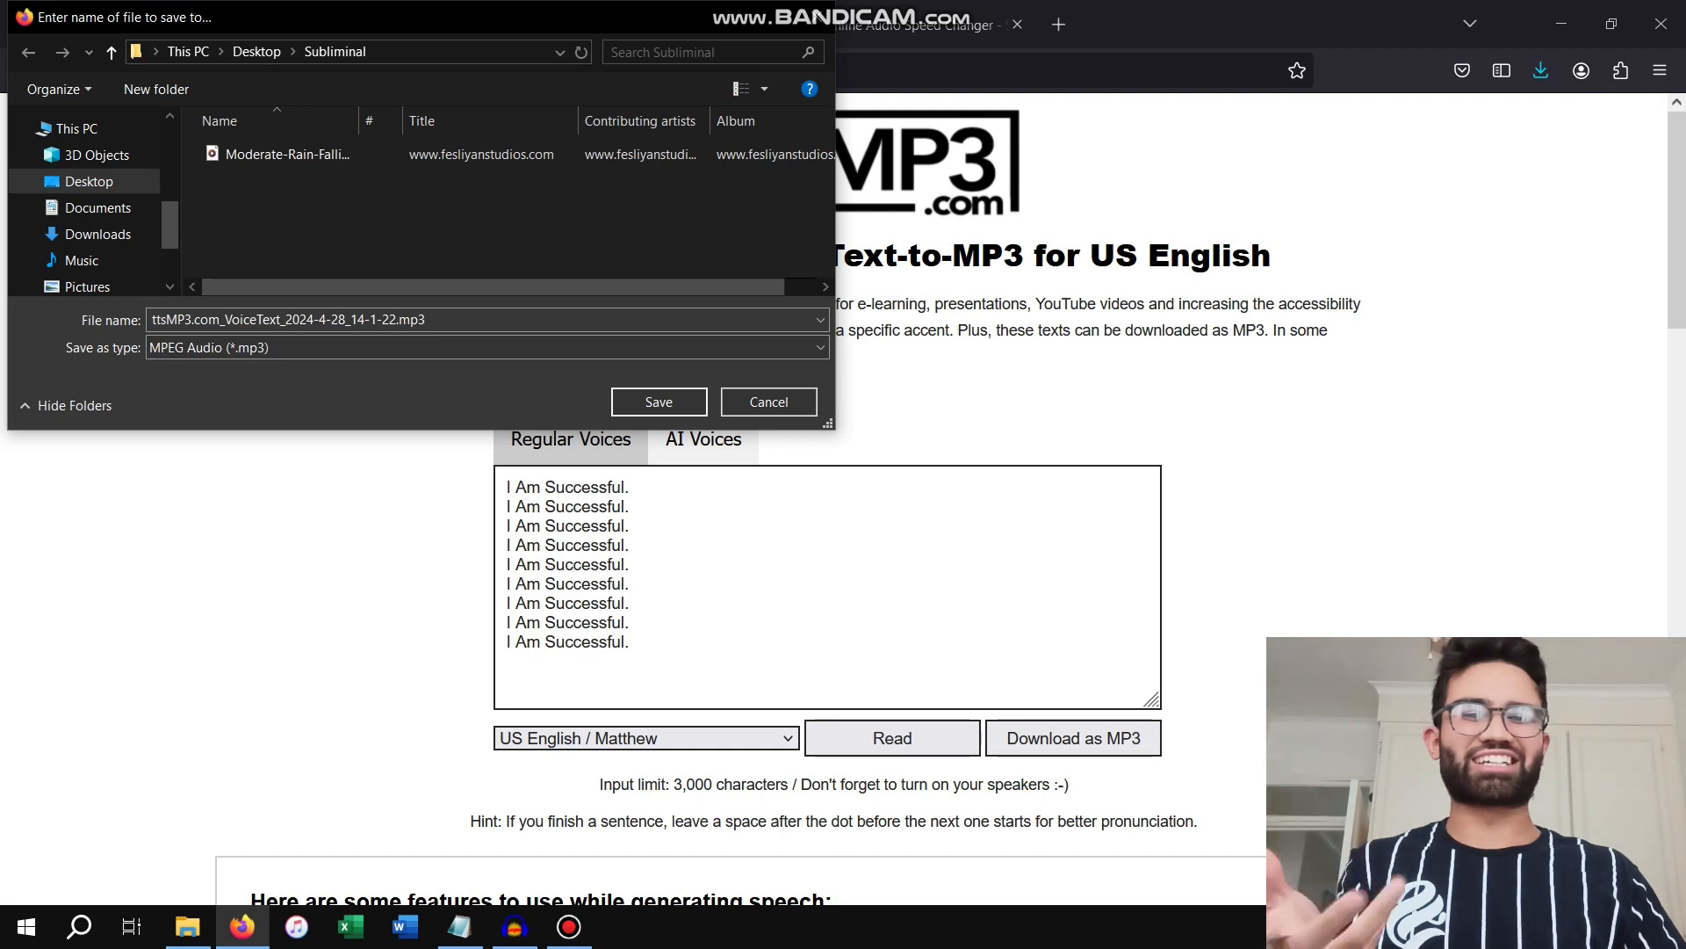
left_click(659, 401)
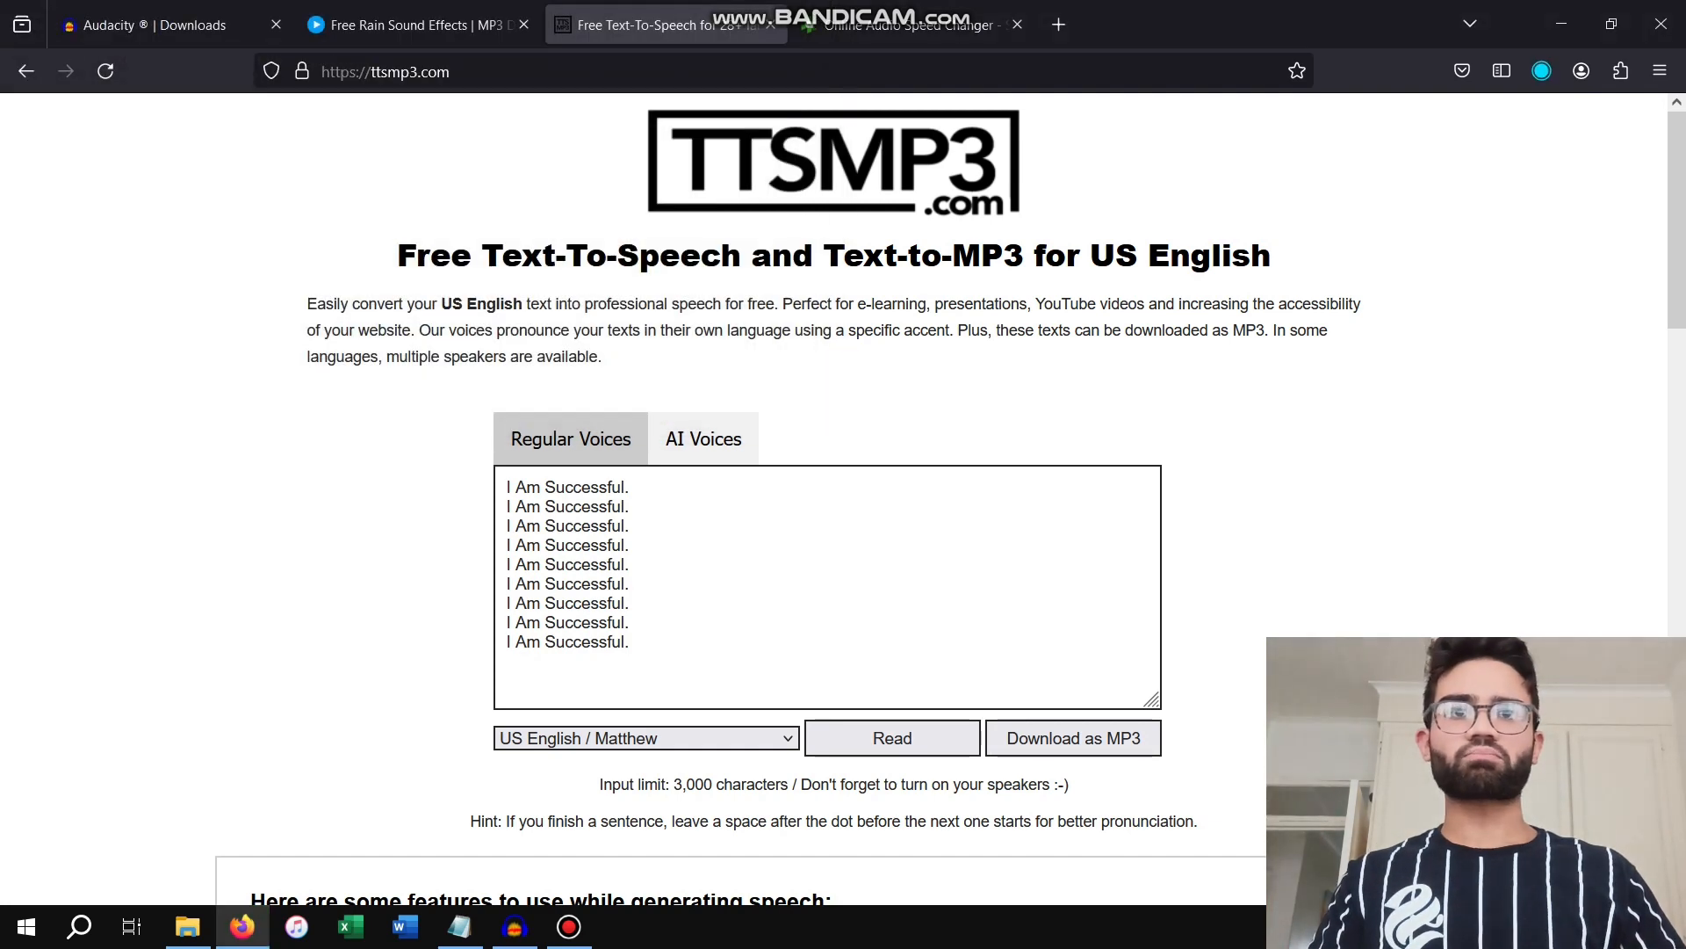
Switch to the AudioTrimmer audio speed changer and reload the page to clear the previously loaded audio
left_click(913, 24)
left_click(1395, 316)
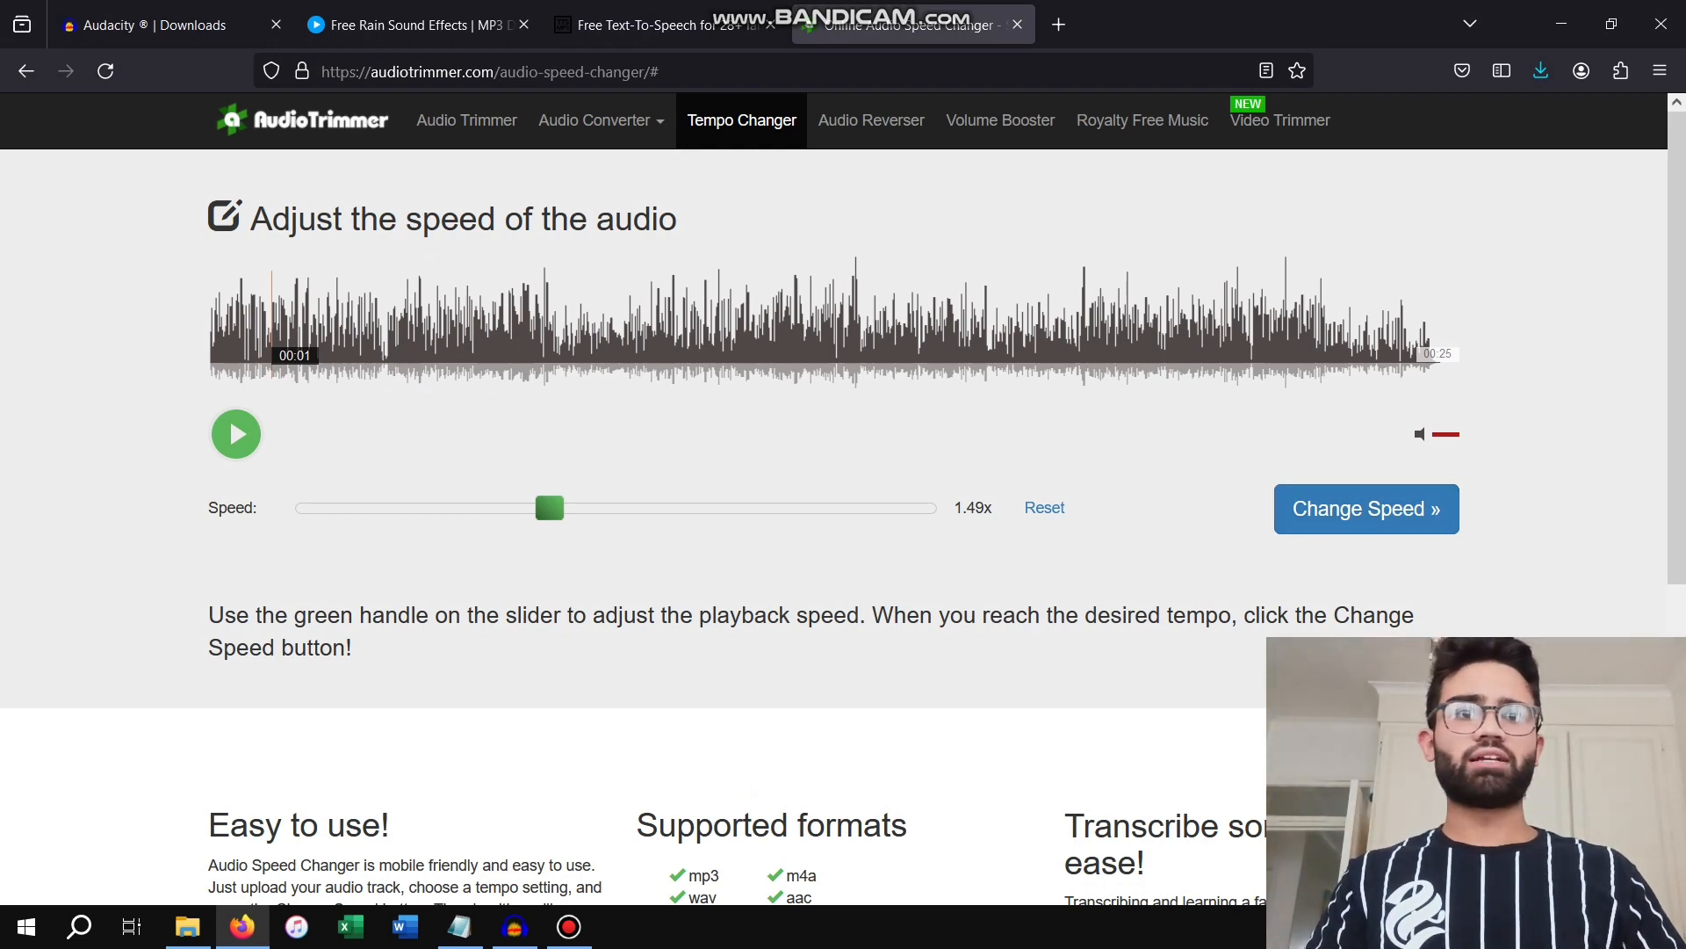
scroll(547, 482, "down", 5)
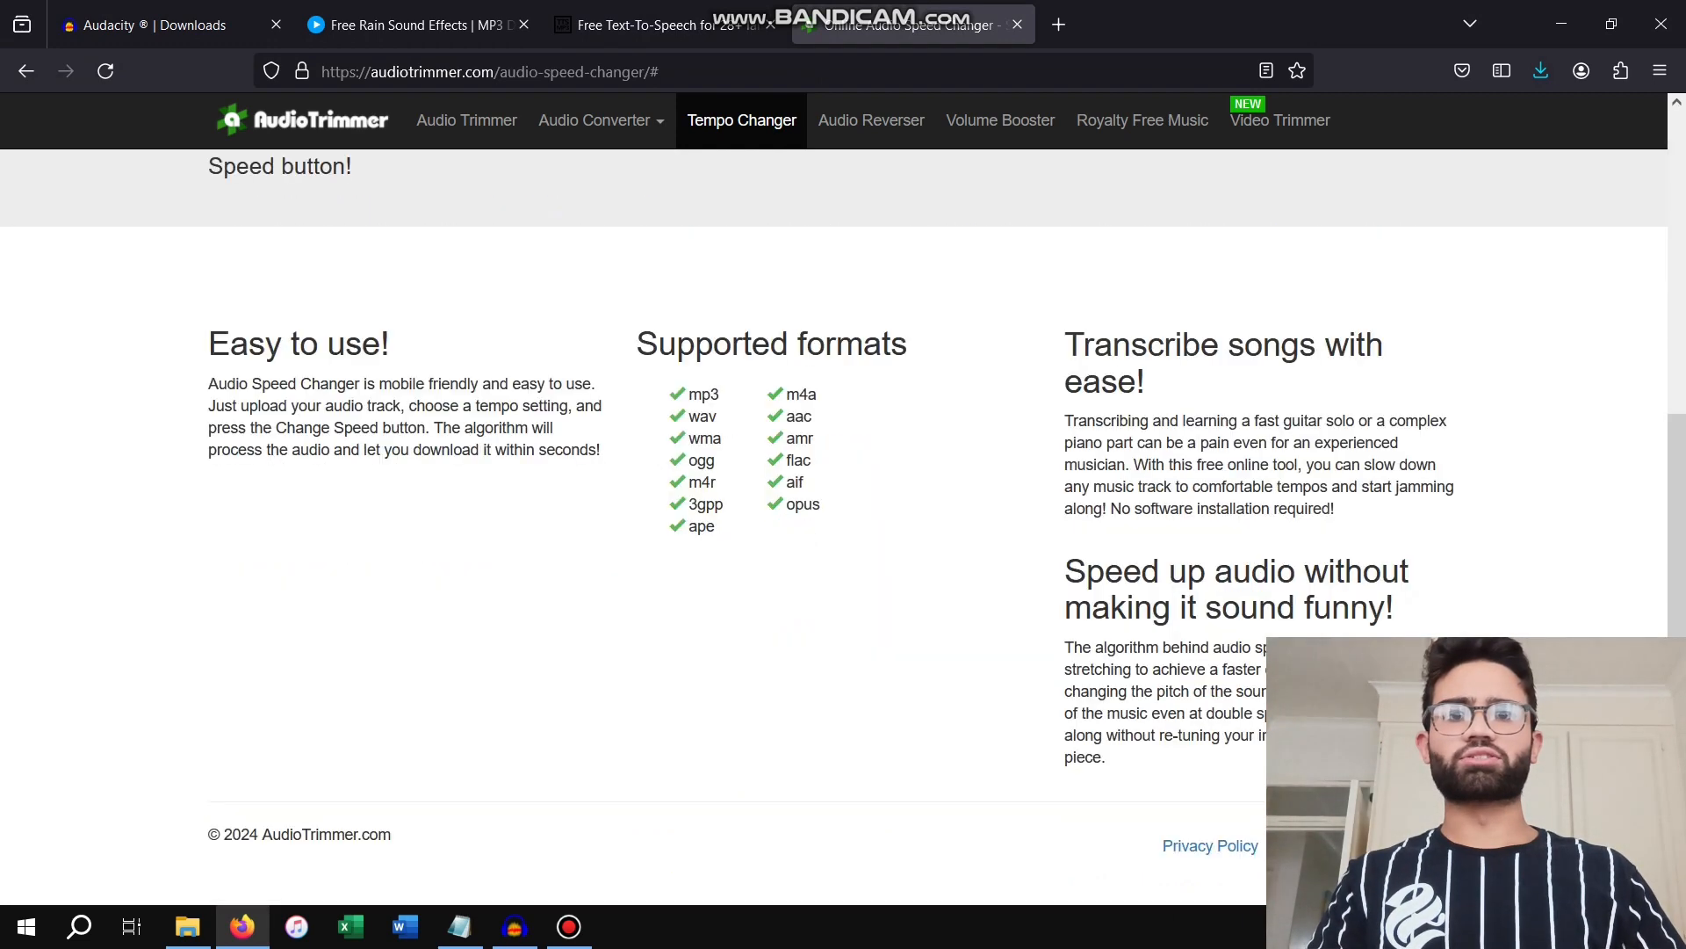
left_click(105, 71)
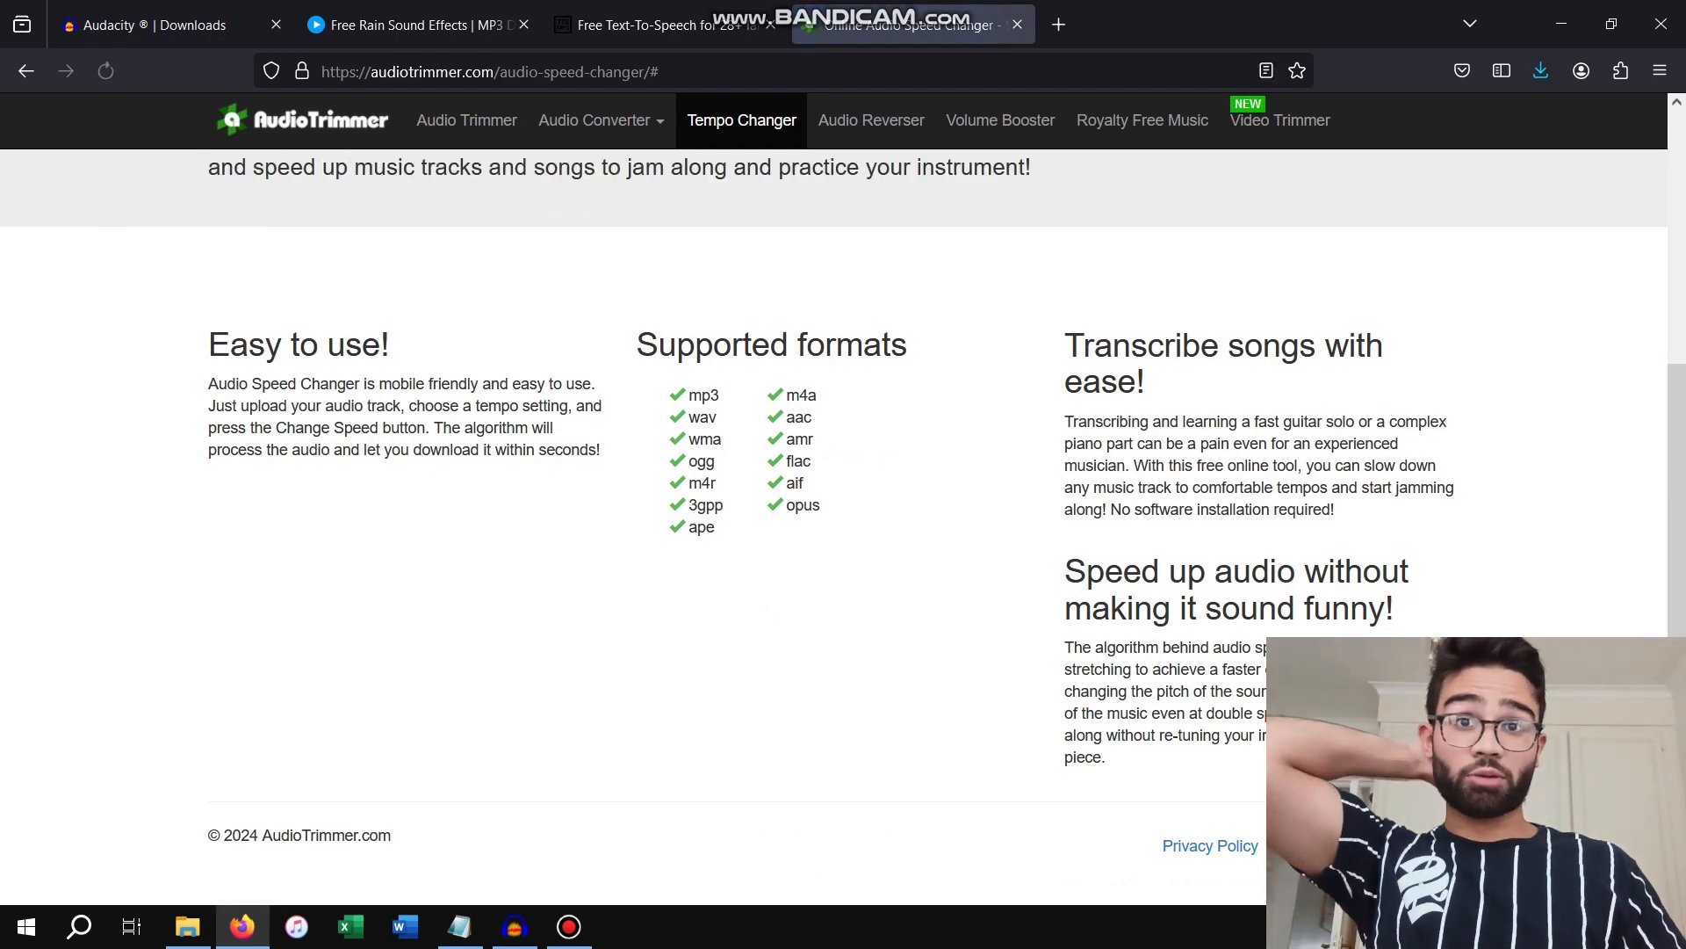
Upload ttsMP3.com_VoiceText_2024-4-28_14-1-22.mp3 from the Subliminal folder to the speed changer
scroll(834, 499, "up", 1)
scroll(835, 527, "up", 4)
left_click(258, 366)
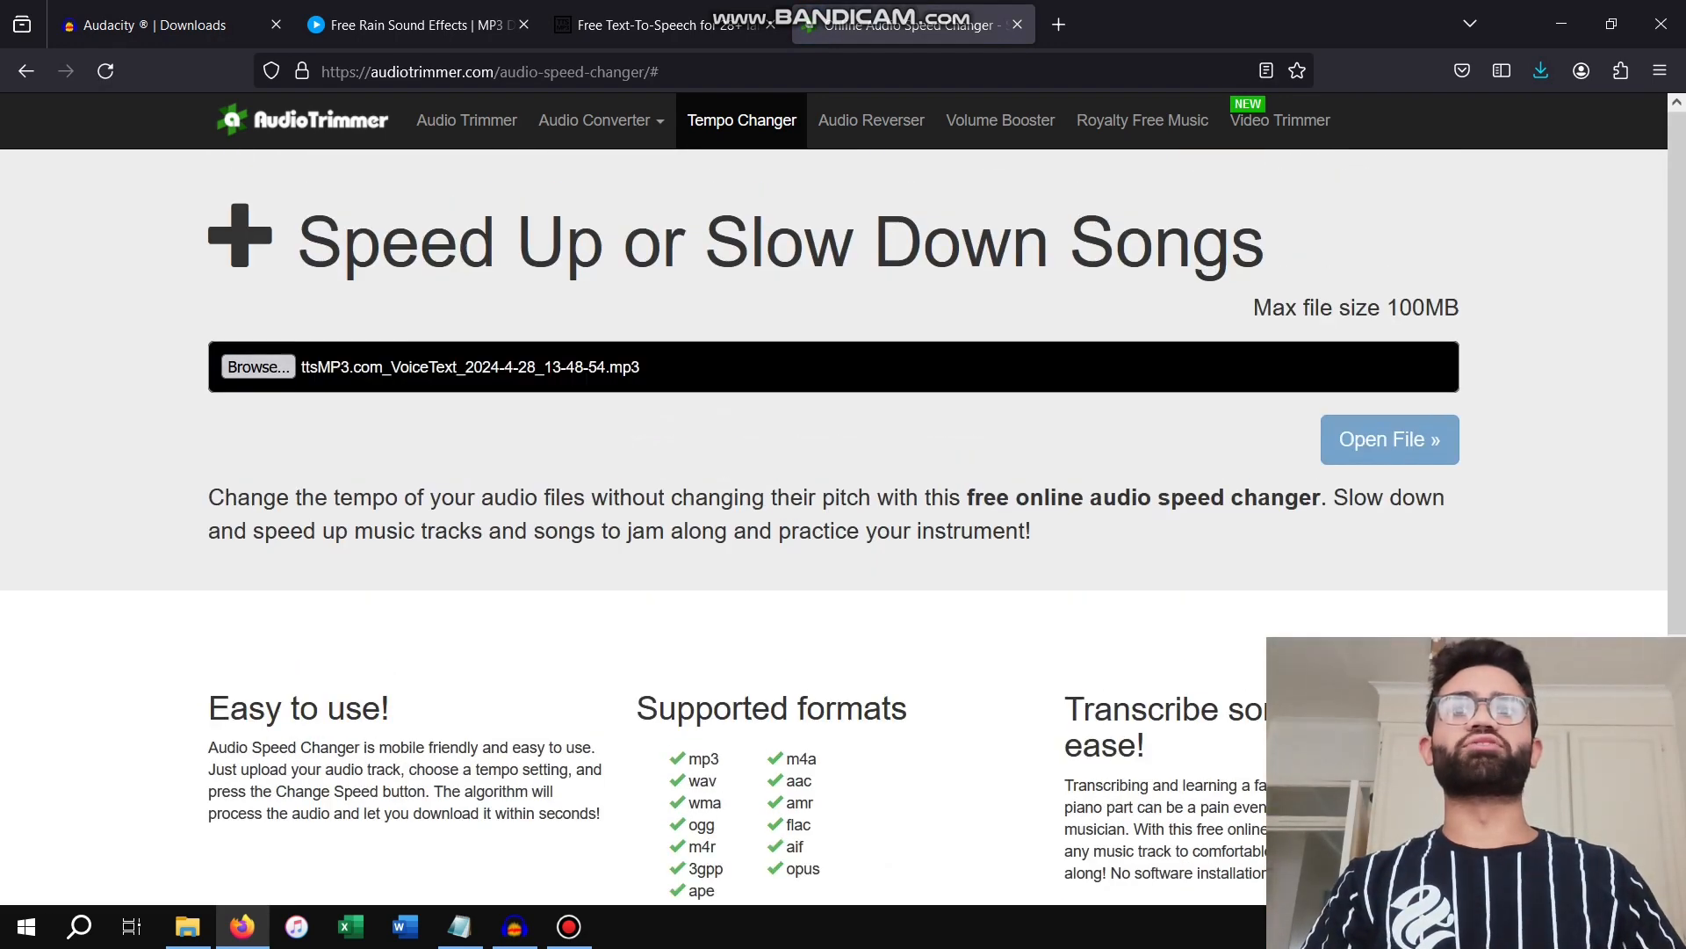
left_click(285, 178)
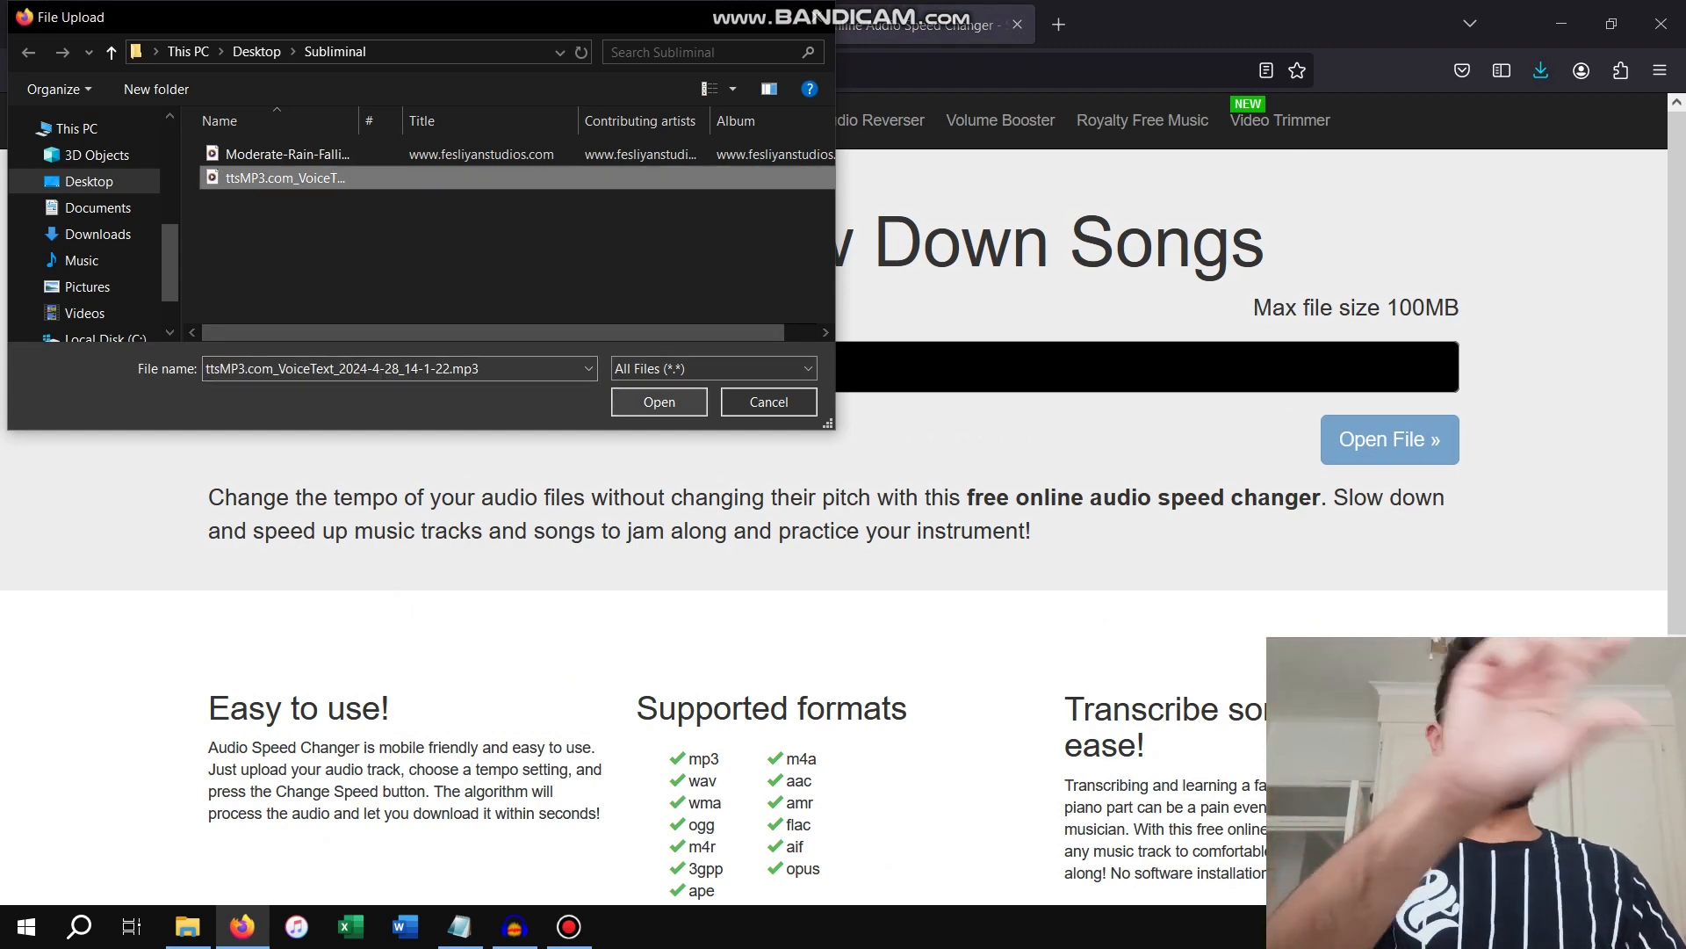
left_click(659, 402)
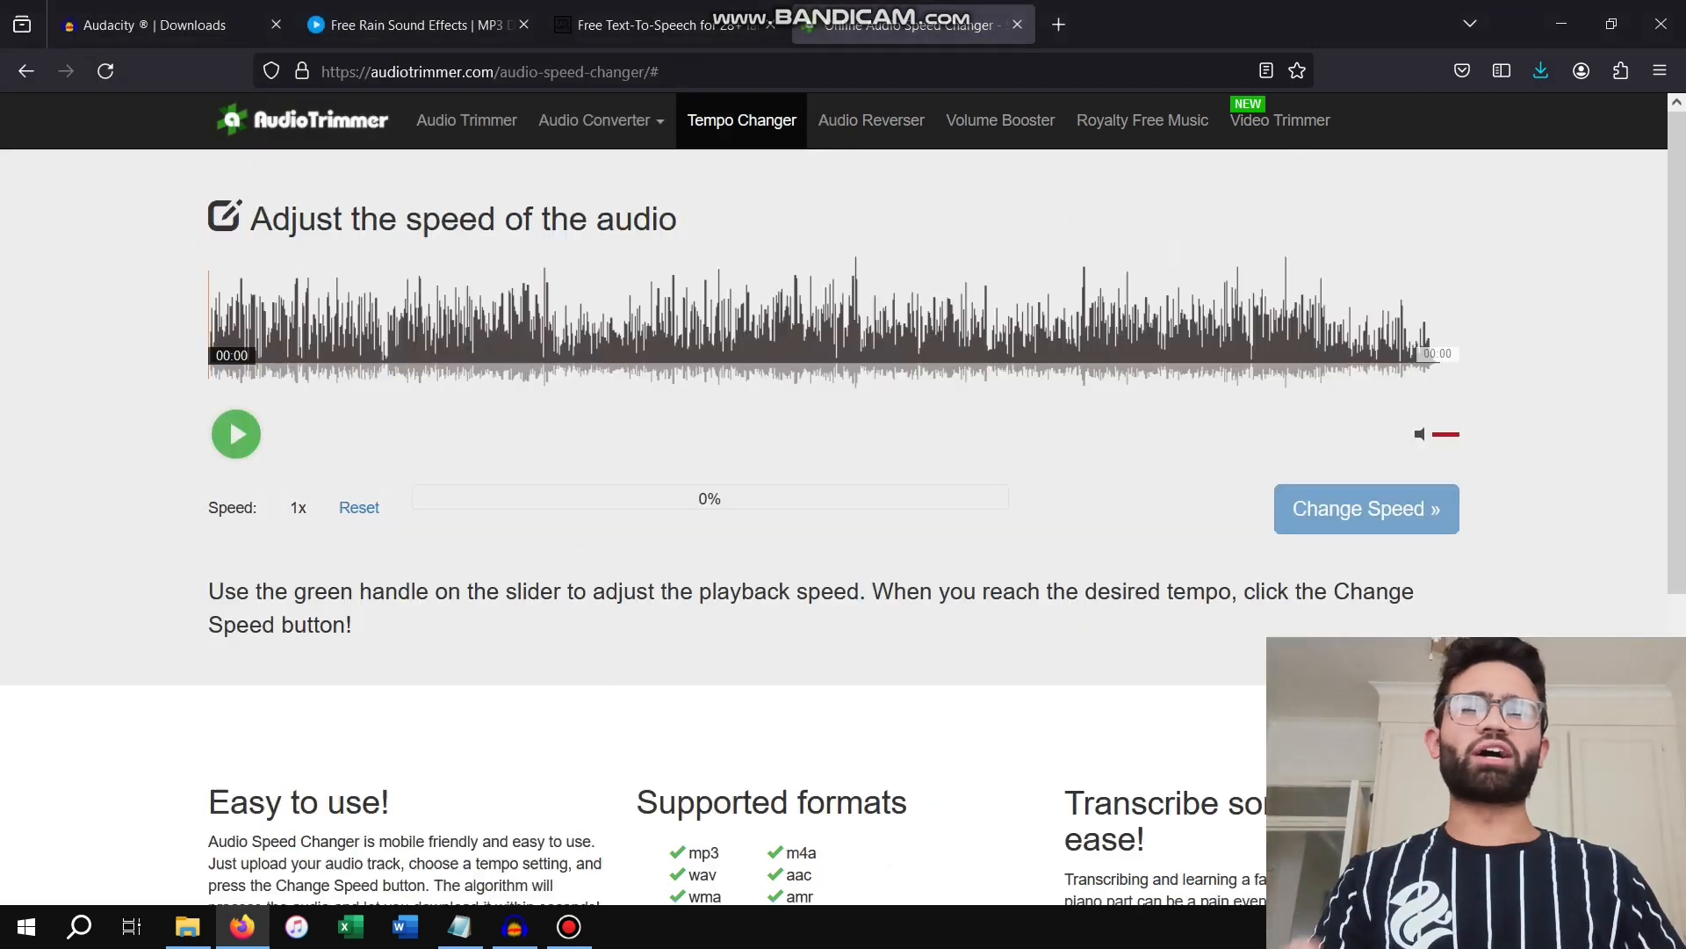
Preview the uploaded voice audio and change its speed to 1.49x
key("space")
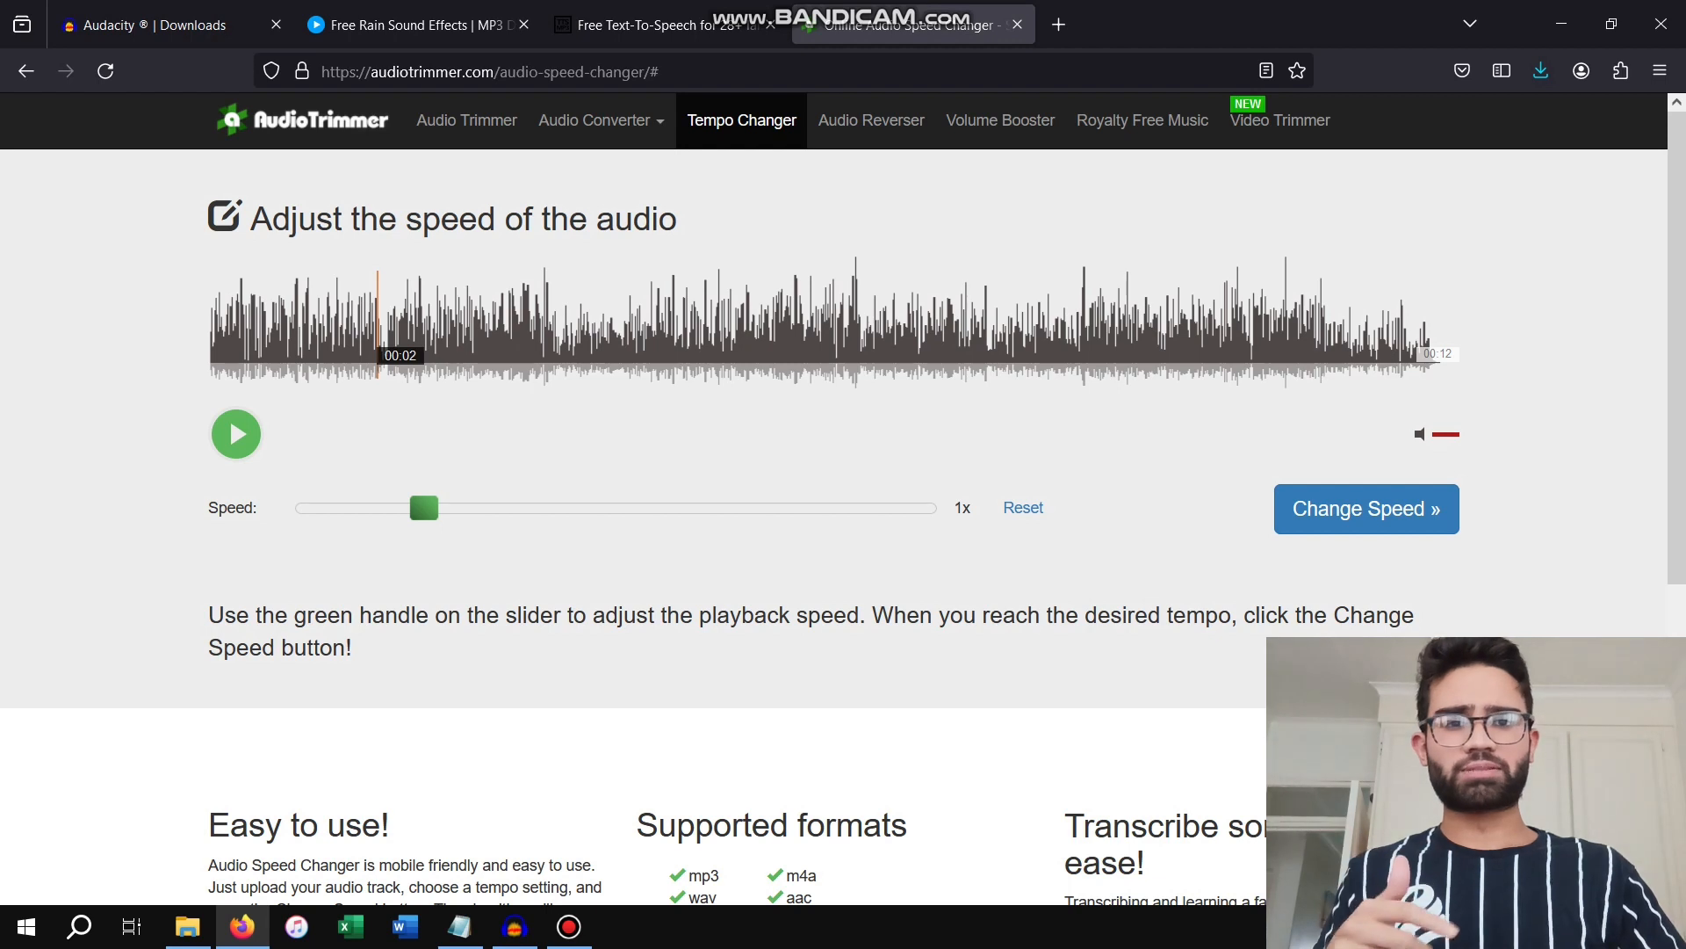
left_click_drag(424, 508, 590, 508)
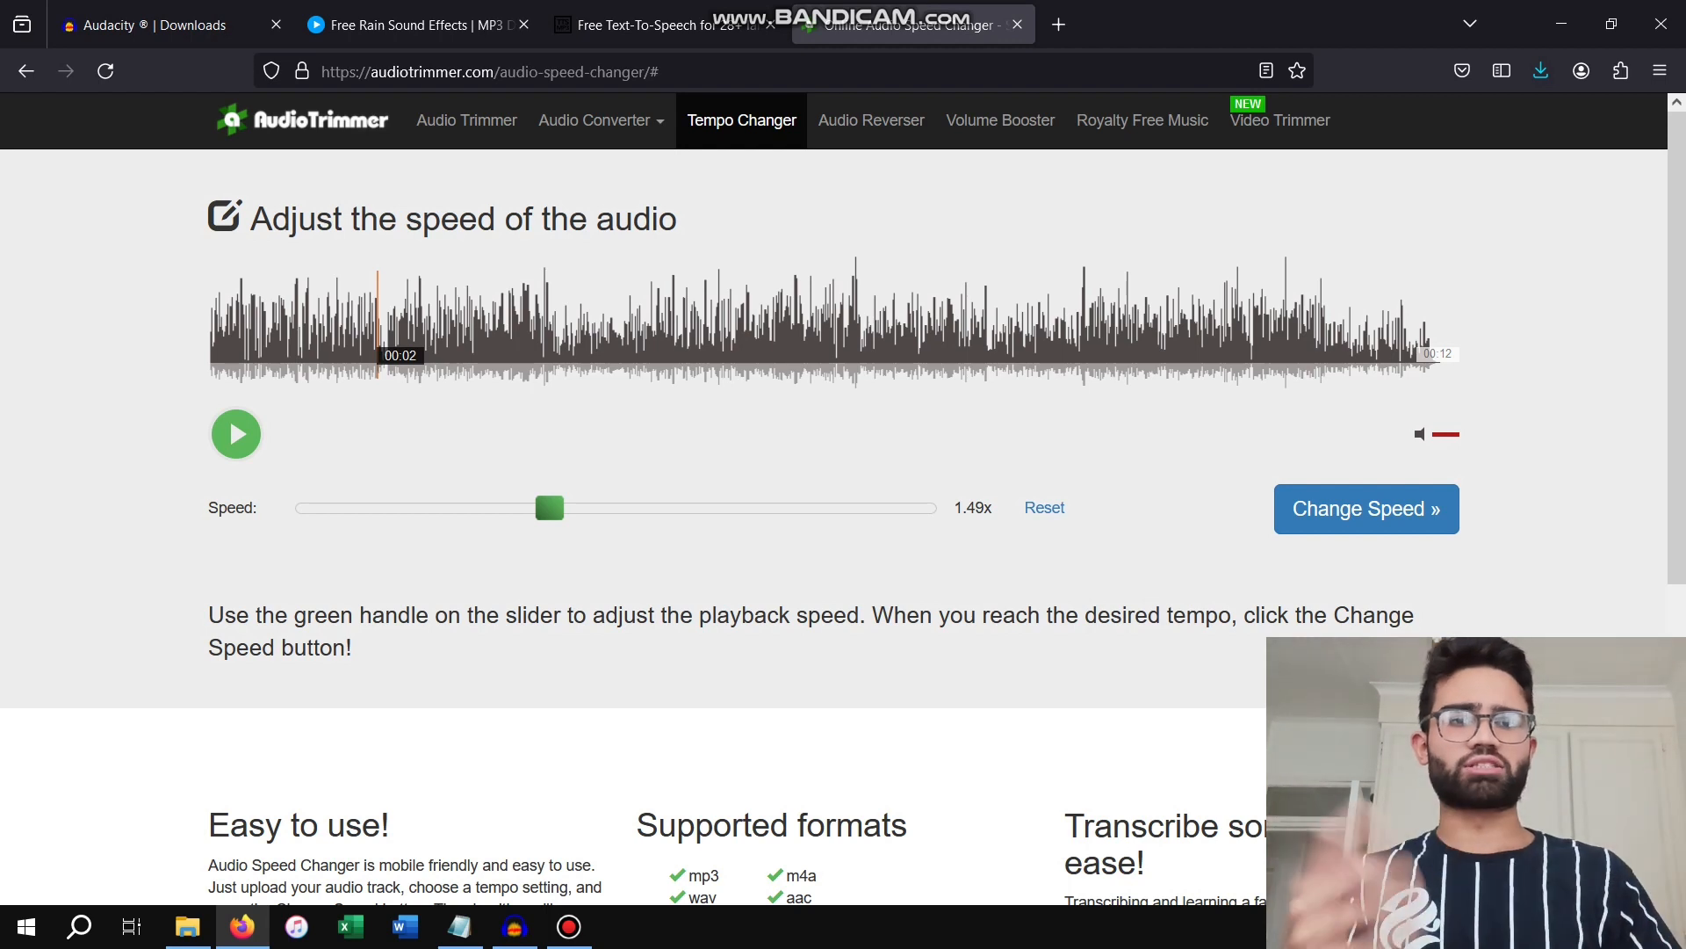
left_click(1367, 508)
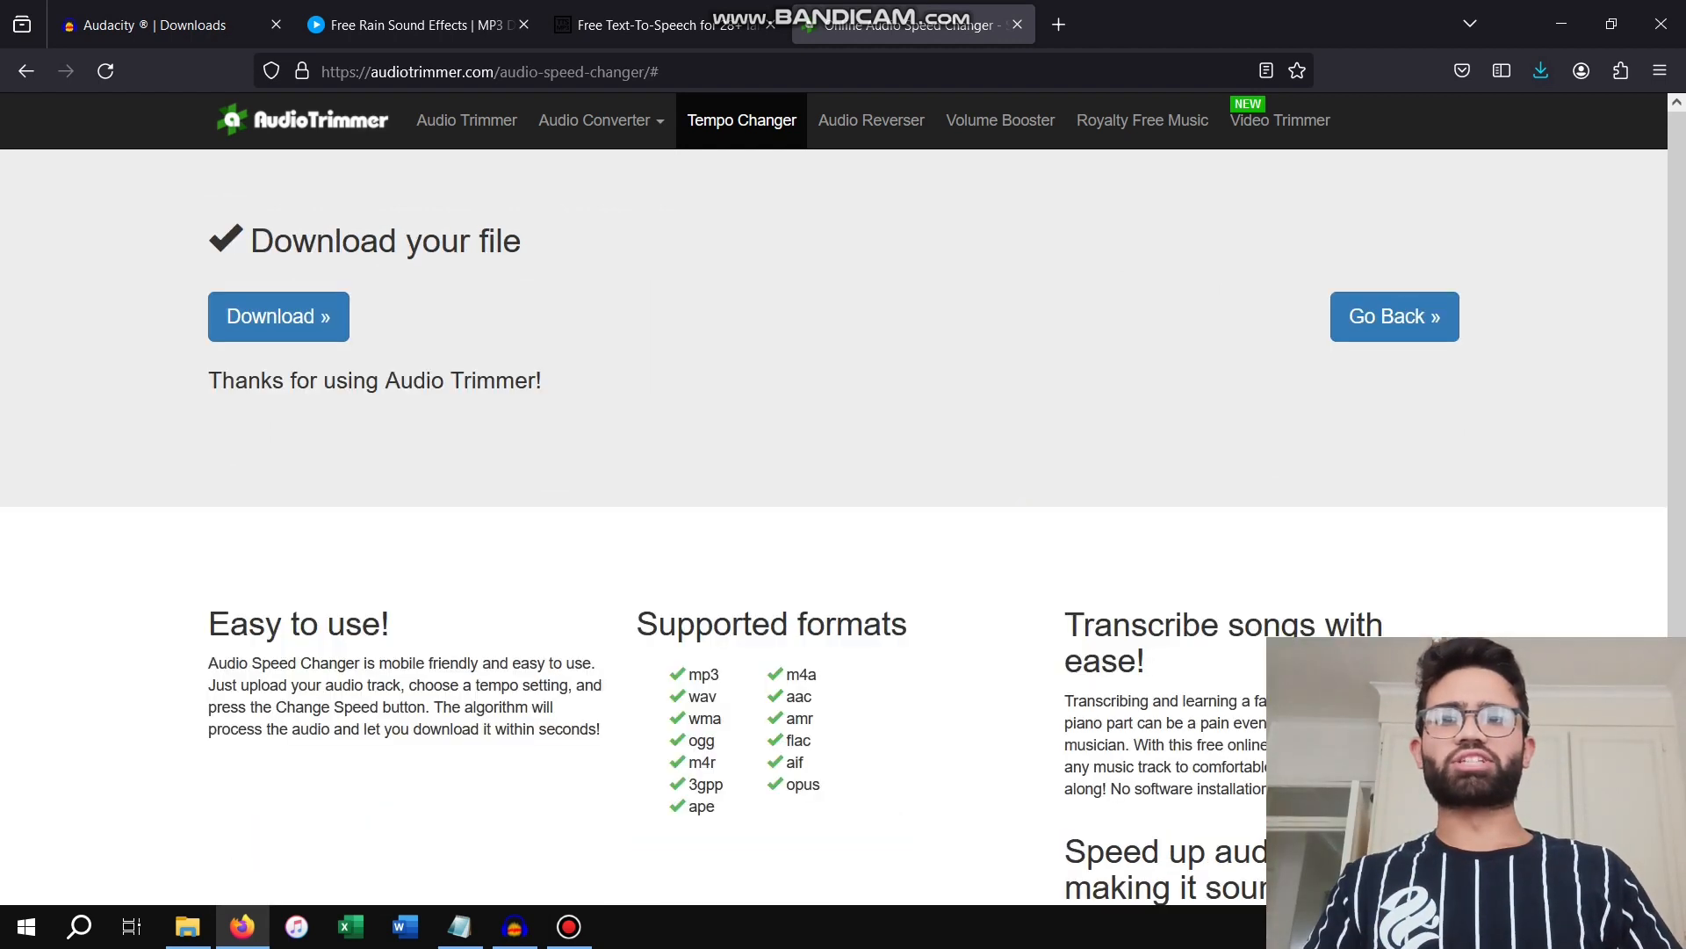
Download the sped-up voice audio as an MP3 named Actual into the Subliminal folder
left_click(279, 317)
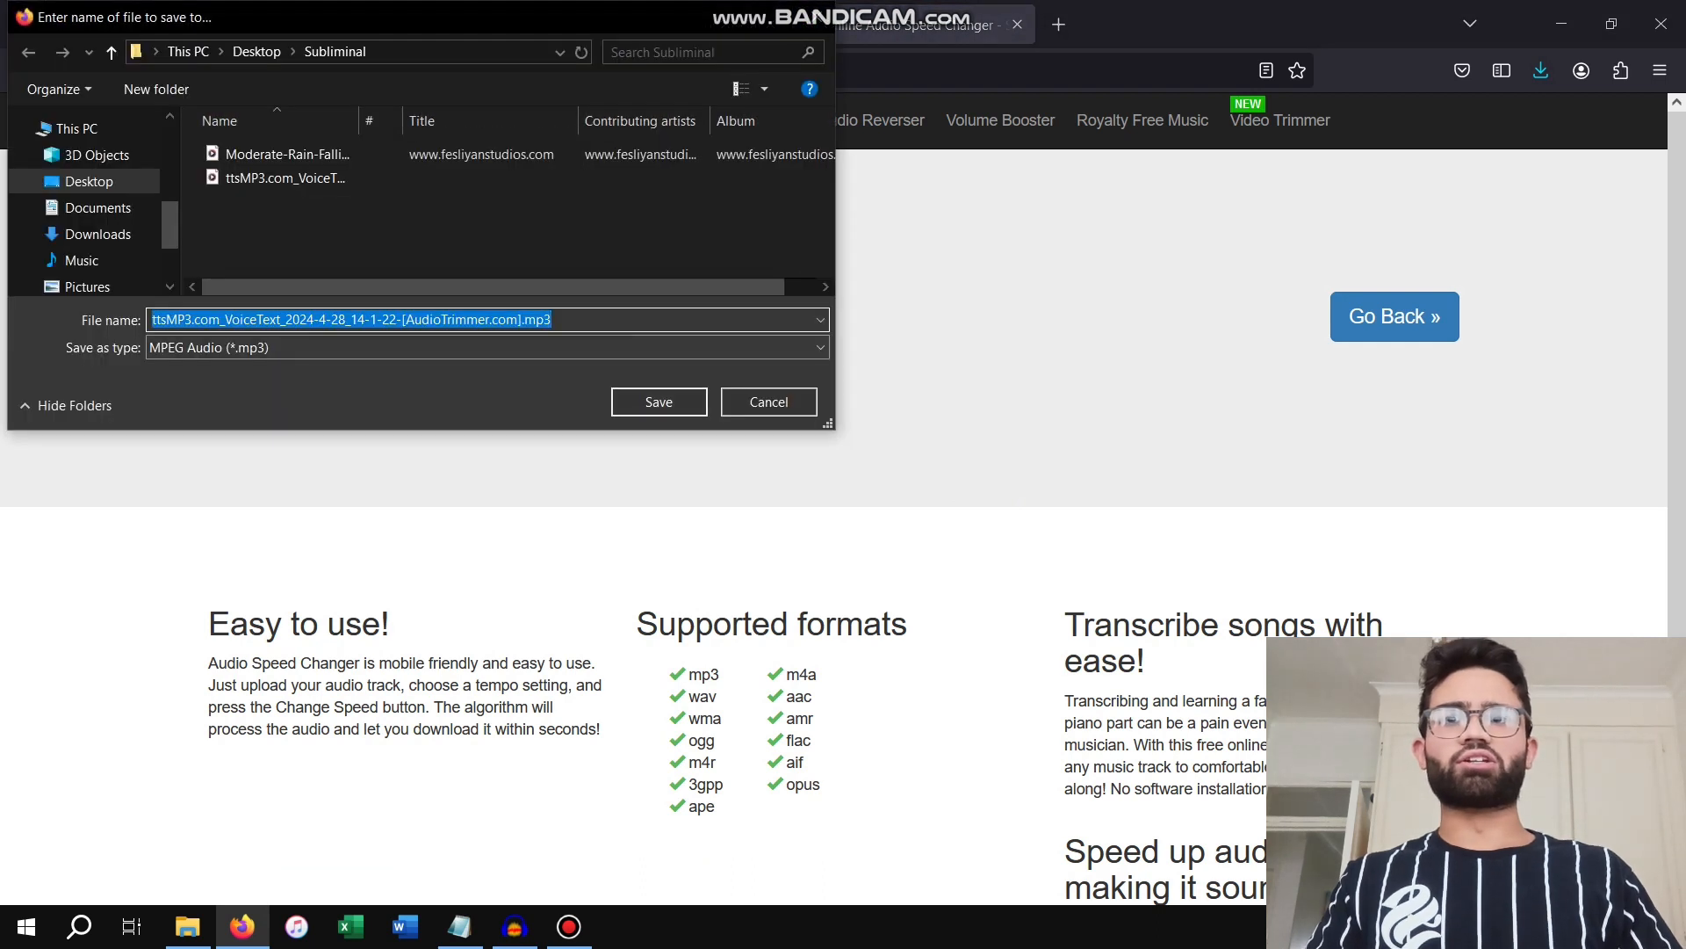
key("BackSpace")
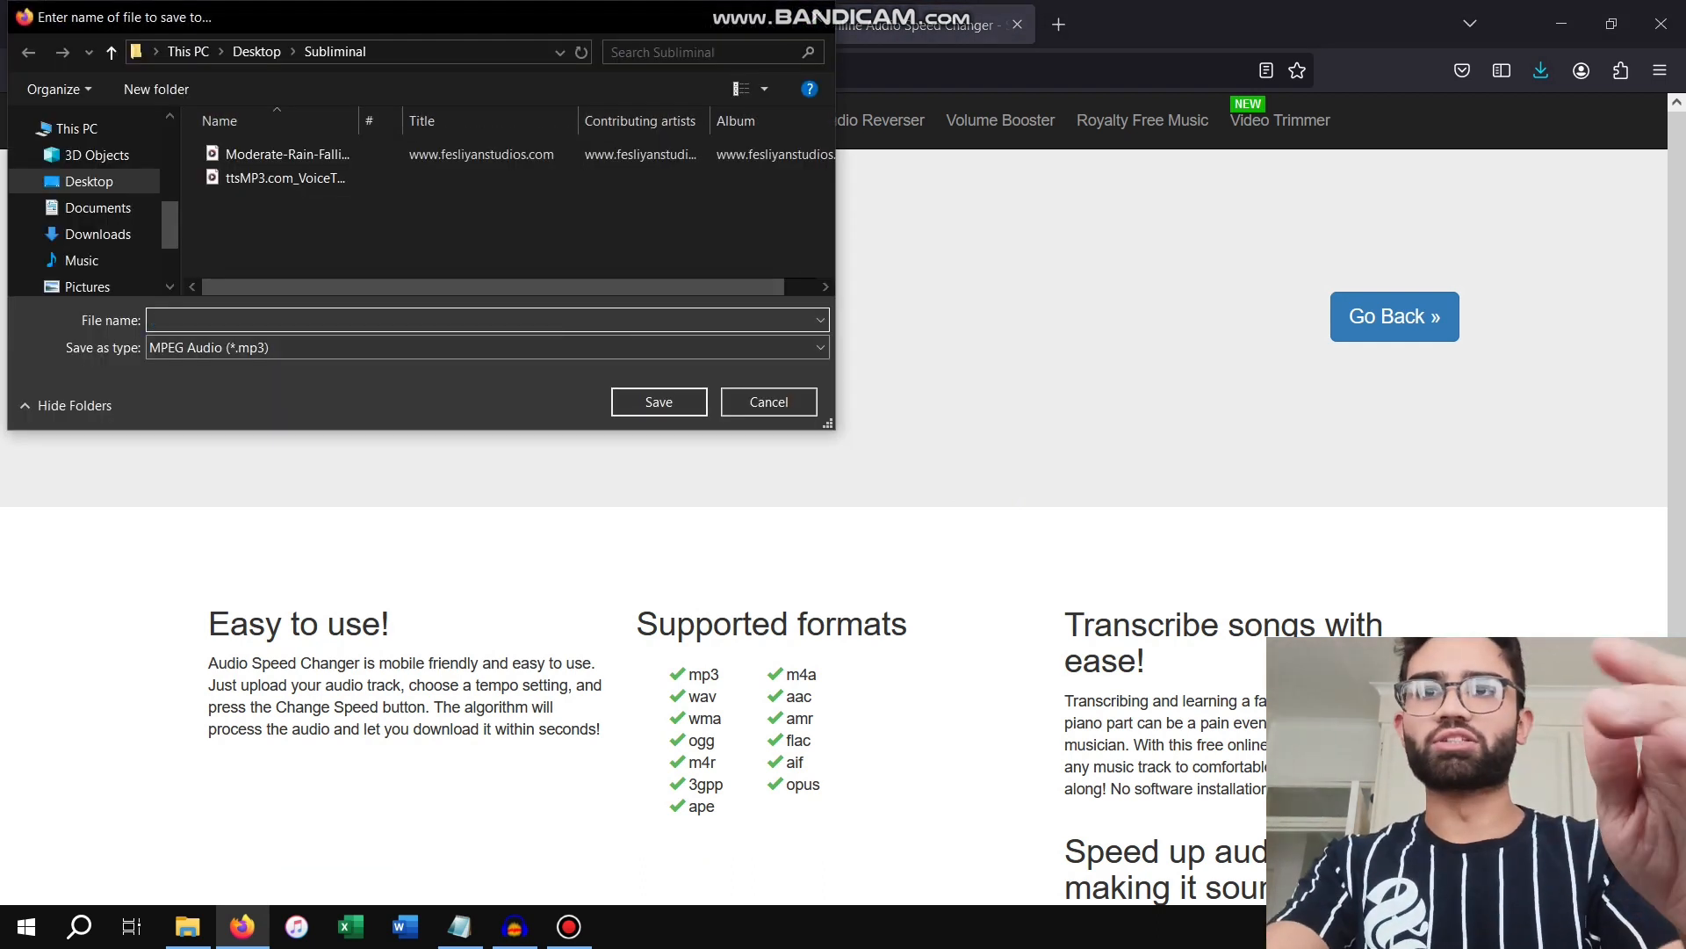
type("A")
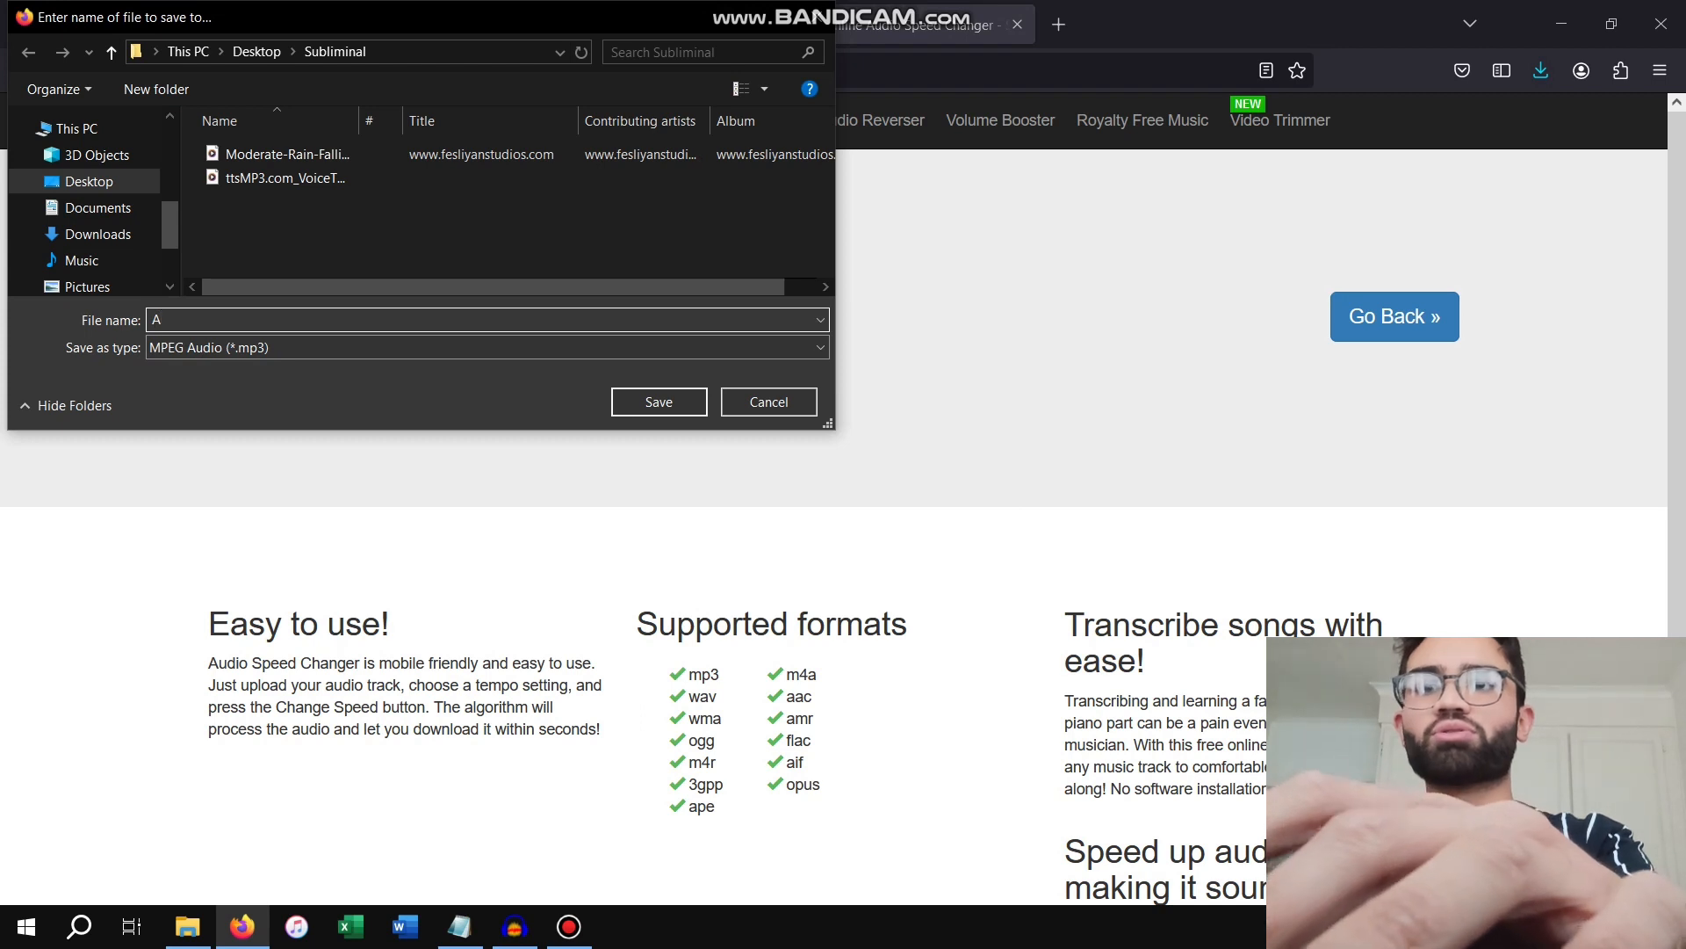
type("ctual")
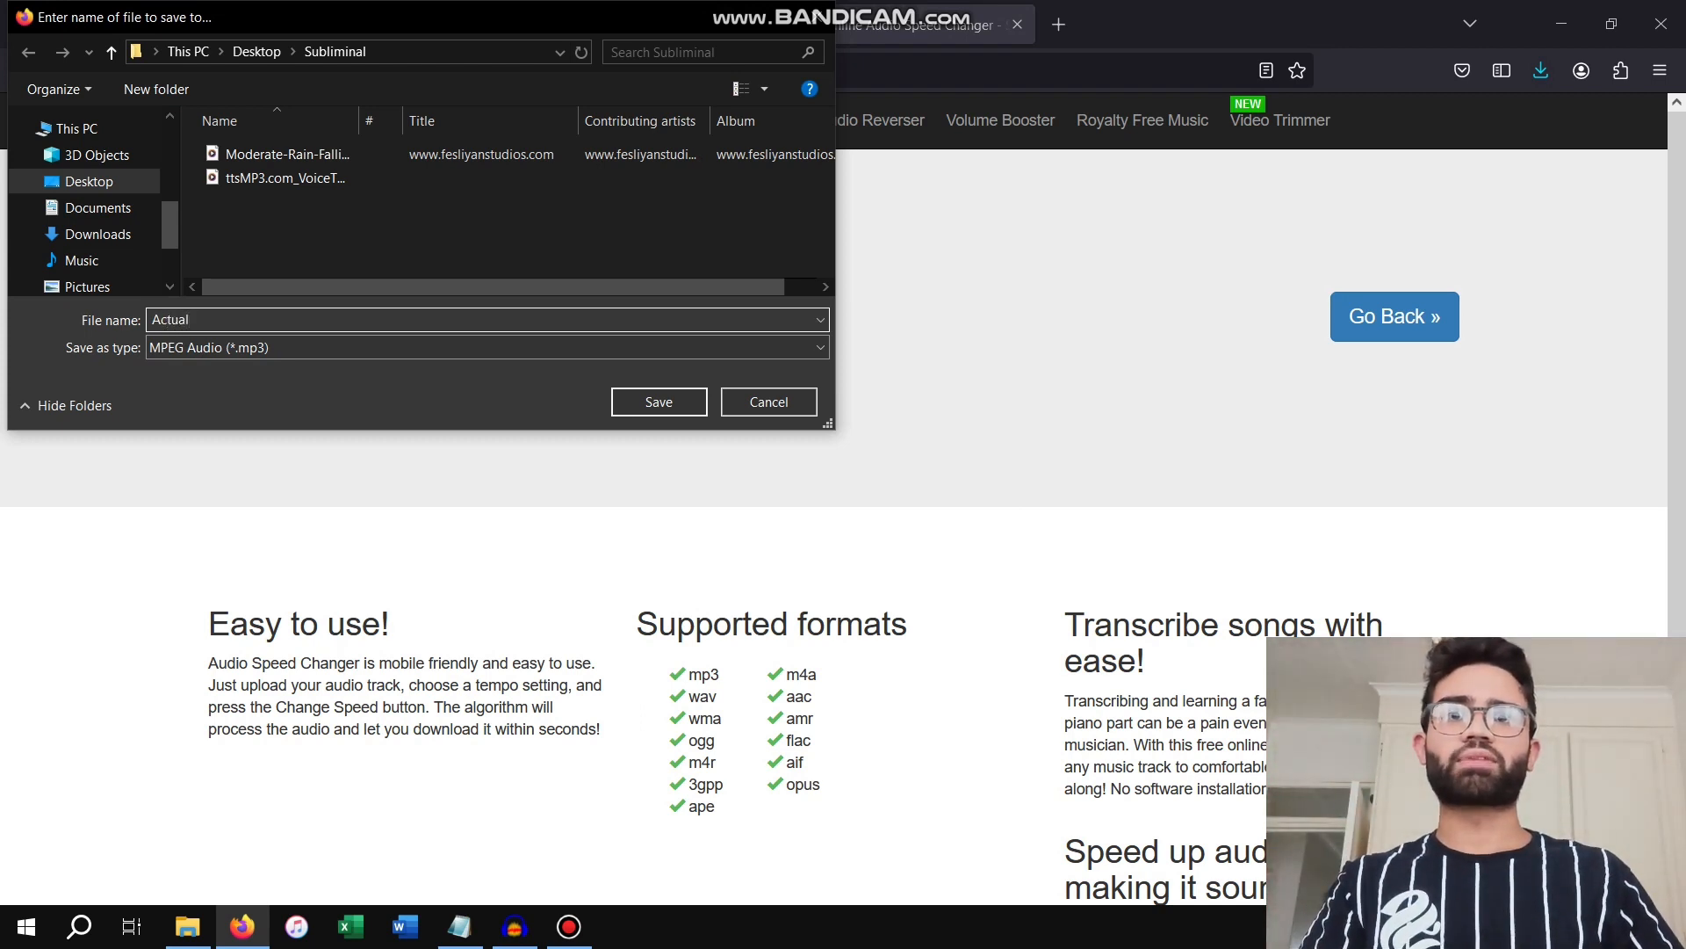
left_click(659, 401)
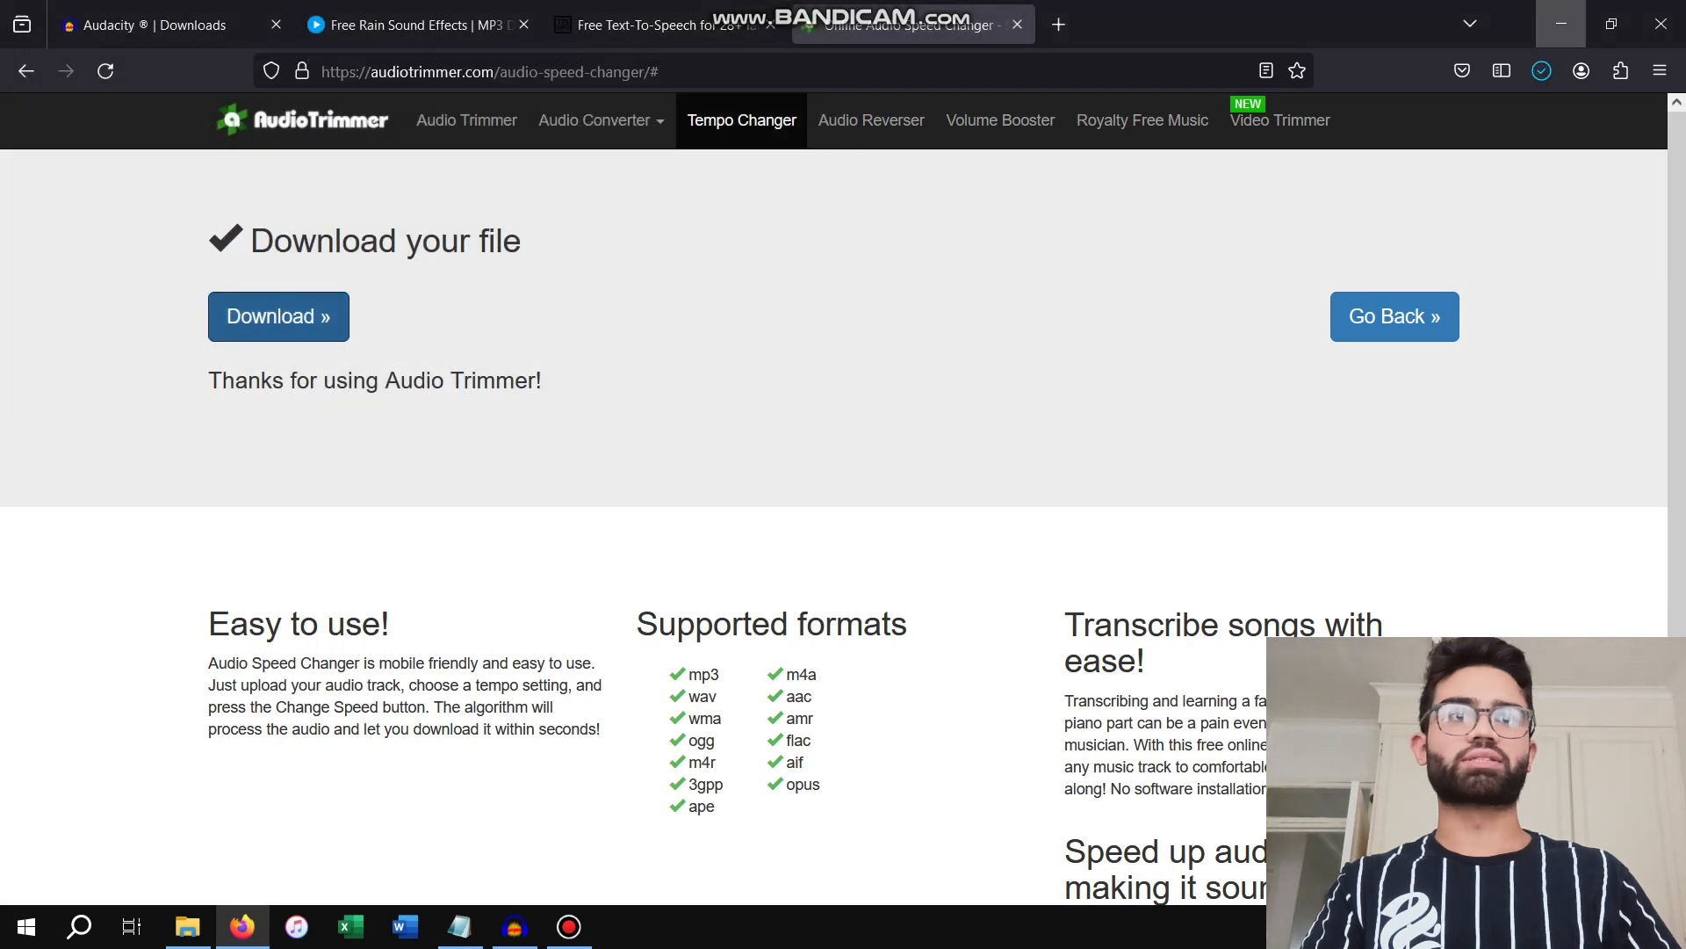
Switch to Audacity and import the Moderate-Rain-Falling audio file from the Subliminal folder as a track
left_click(1561, 24)
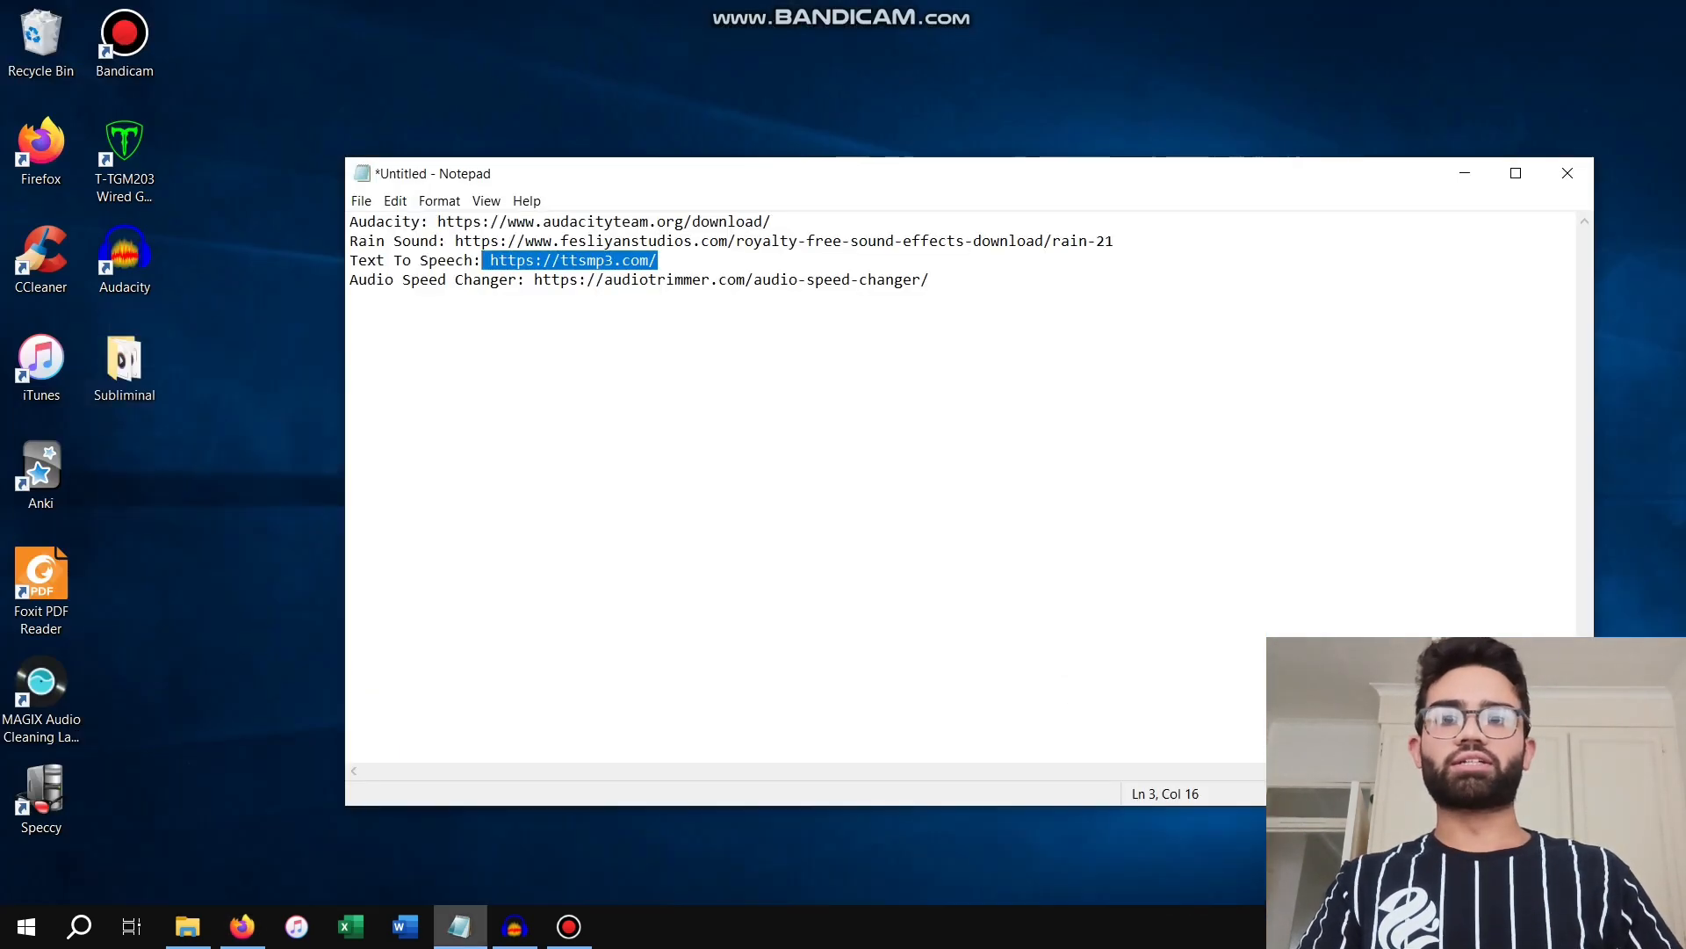
left_click(514, 926)
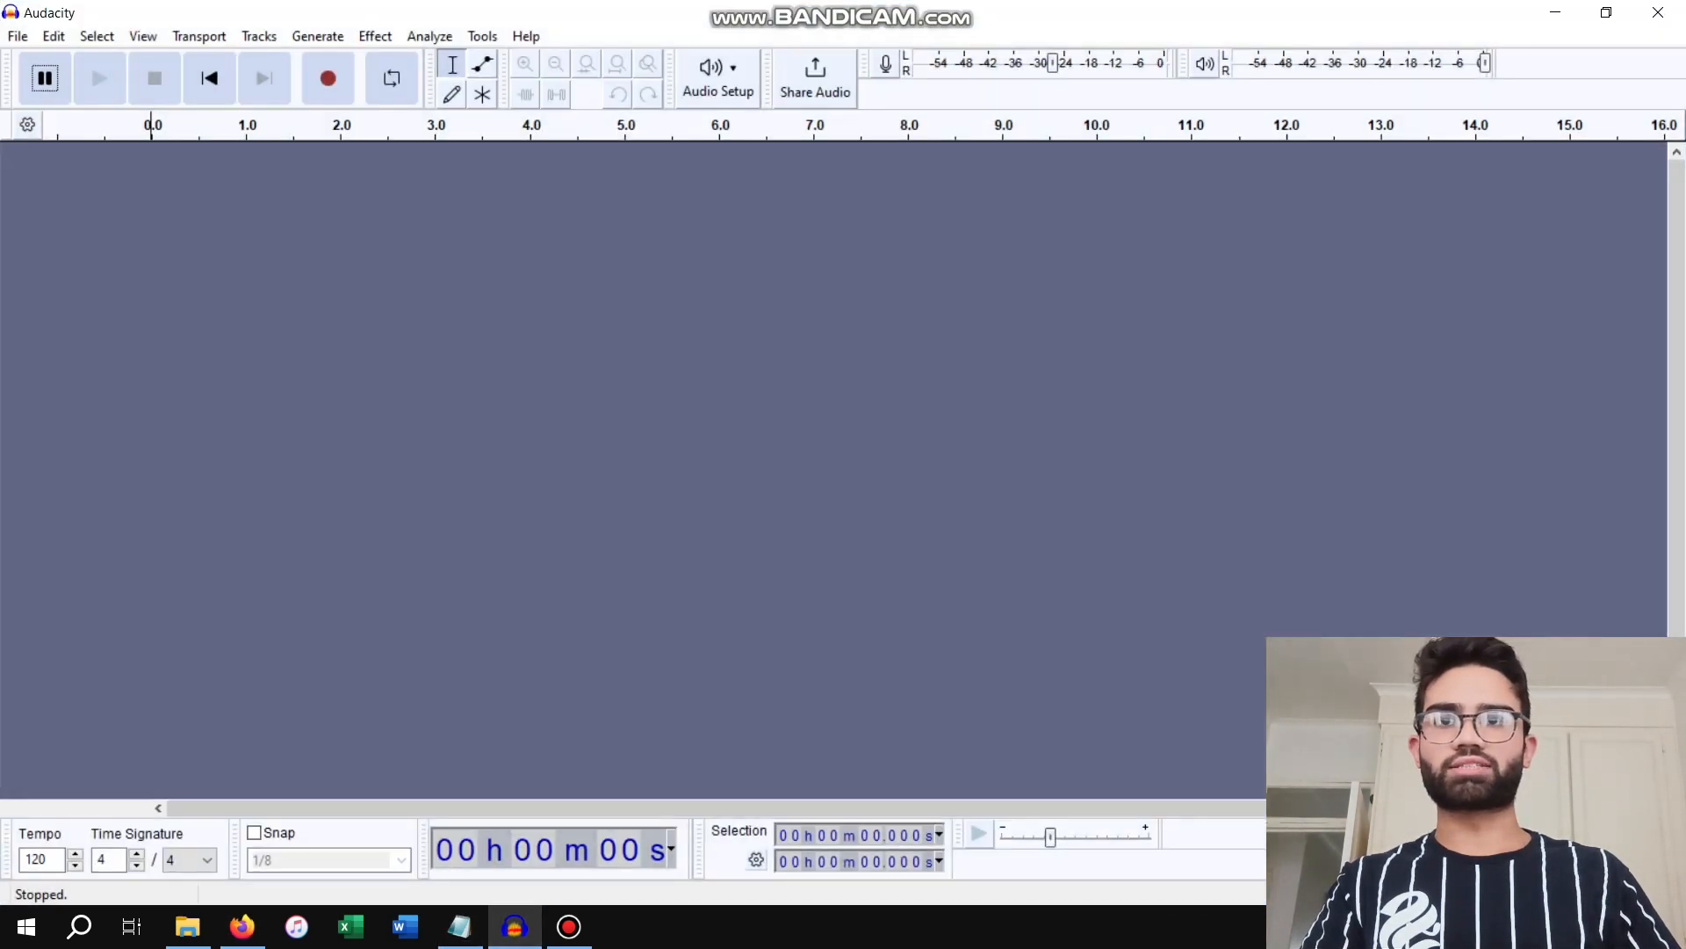
left_click_drag(395, 12, 637, 28)
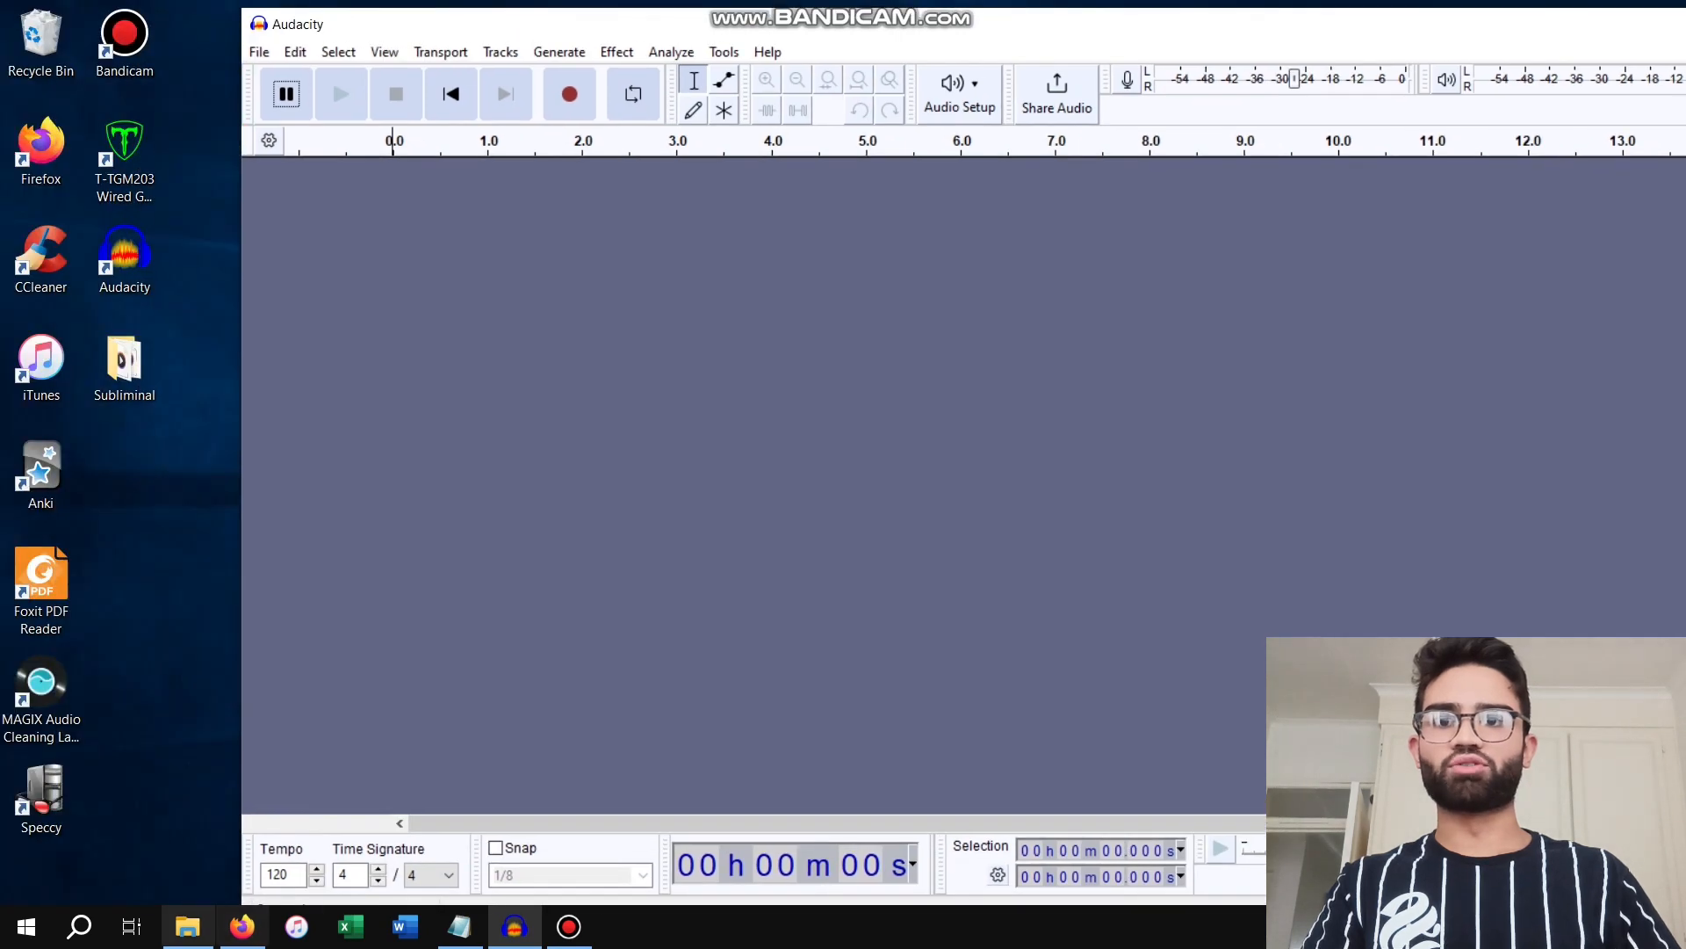
left_click(187, 926)
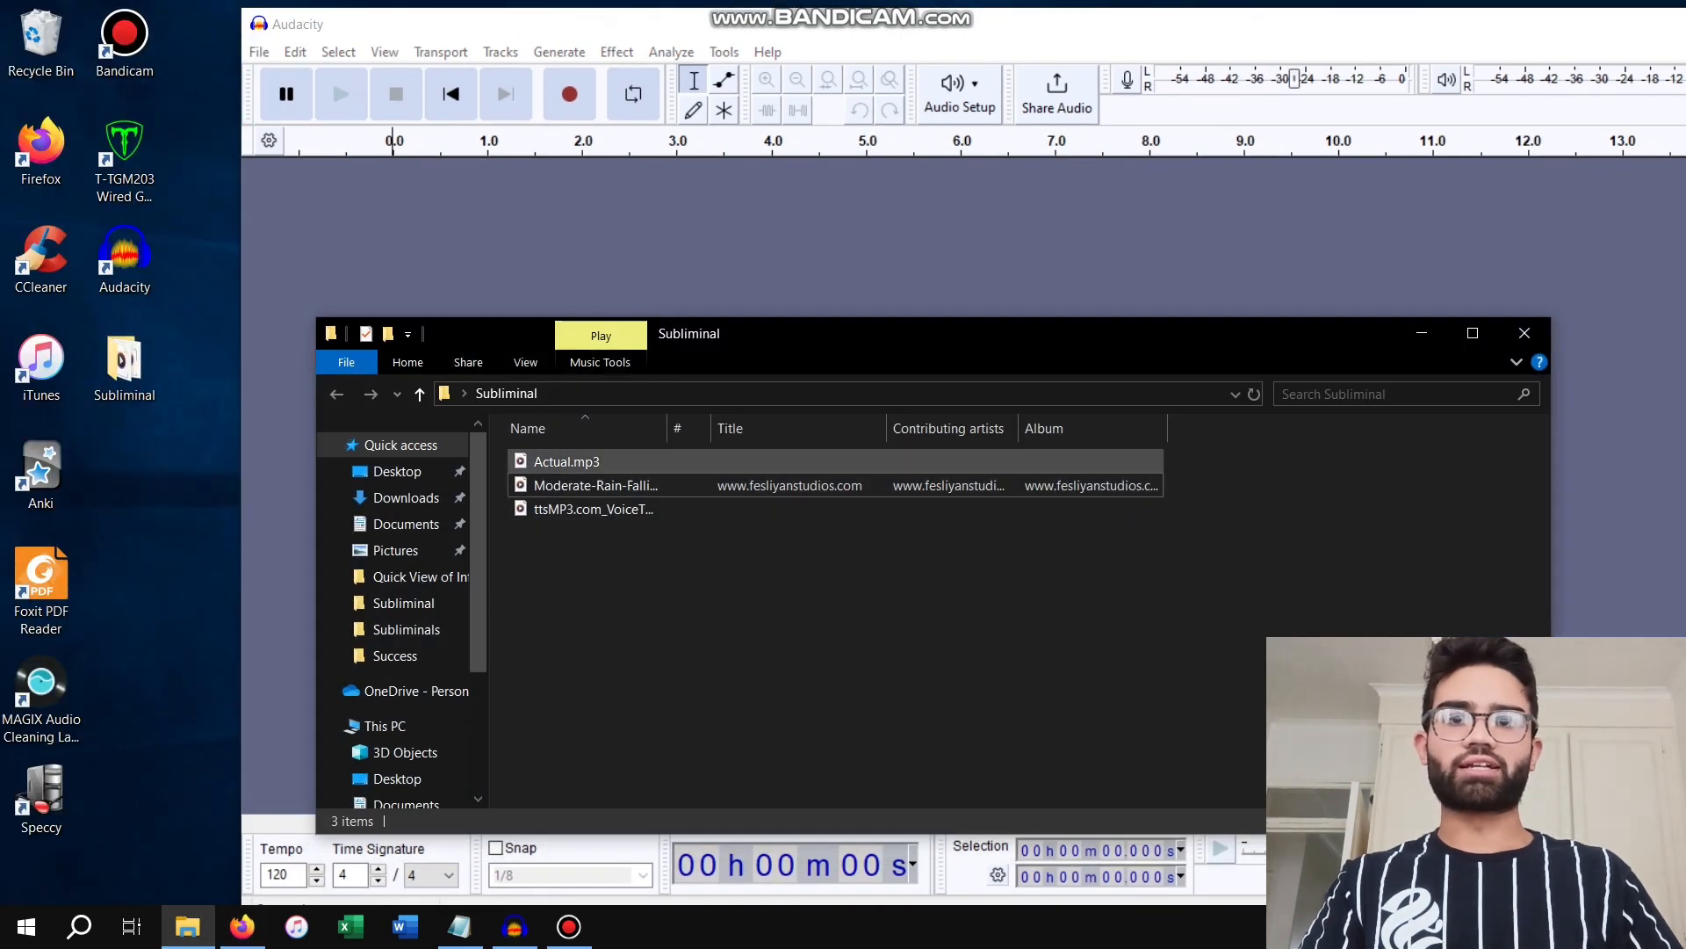
left_click(601, 486)
left_click_drag(601, 486, 681, 258)
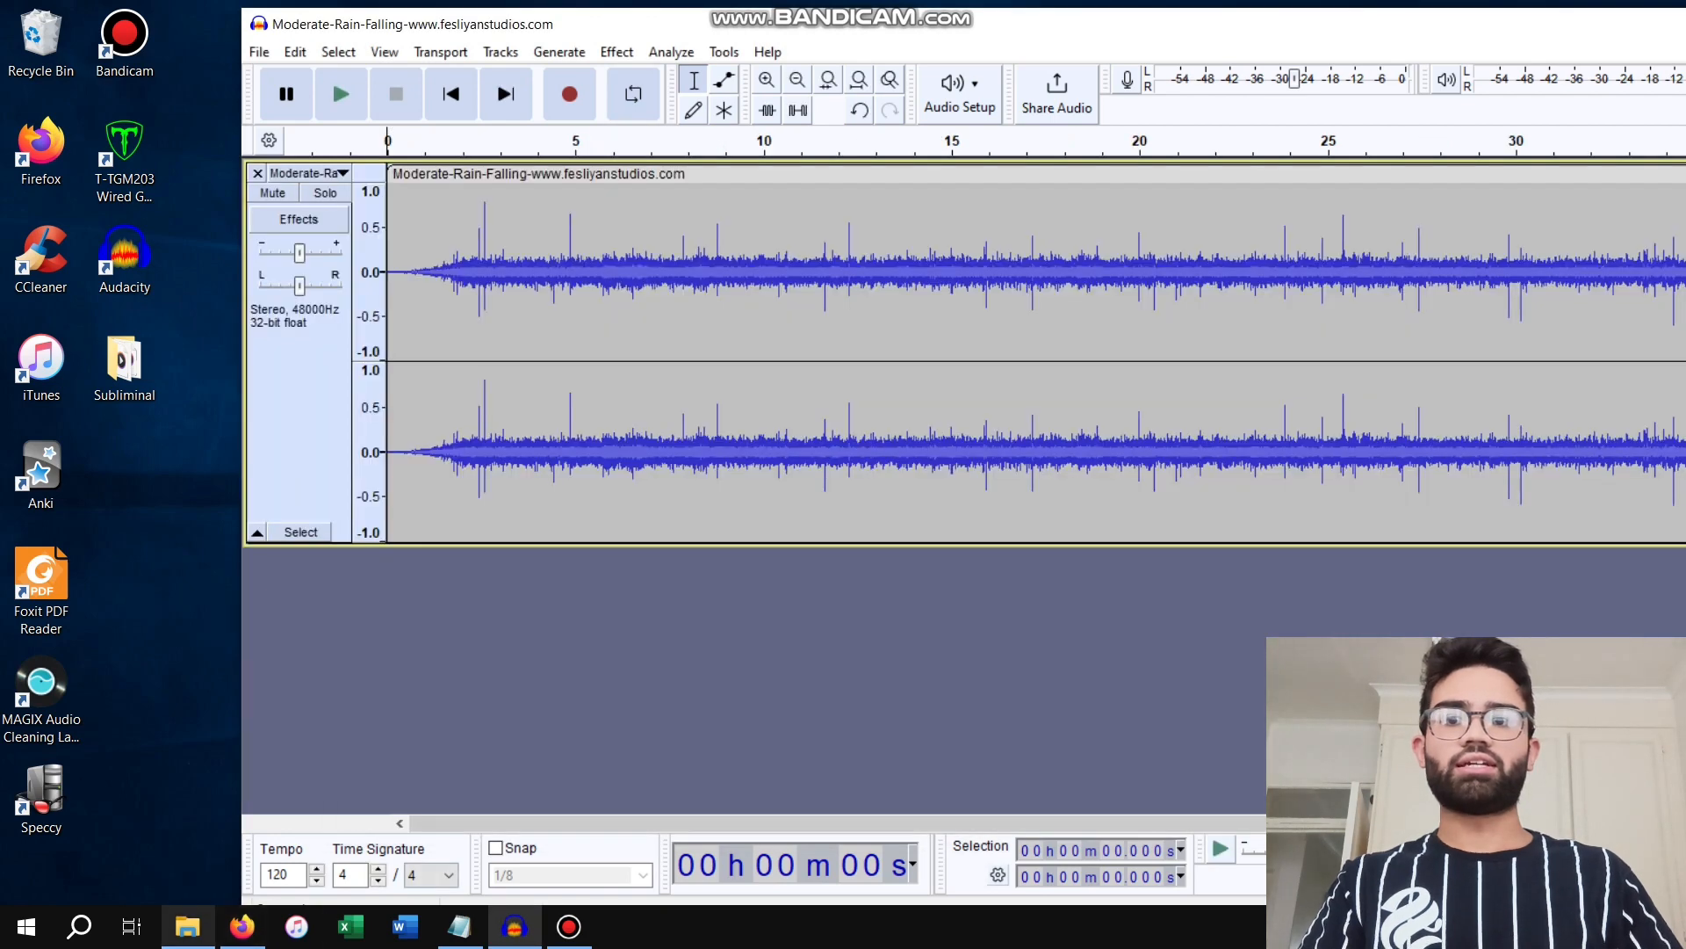
Import Actual.mp3 from the Subliminal folder as a second track below the rain track
left_click(187, 926)
left_click_drag(566, 461, 338, 655)
left_click_drag(352, 24, 176, 0)
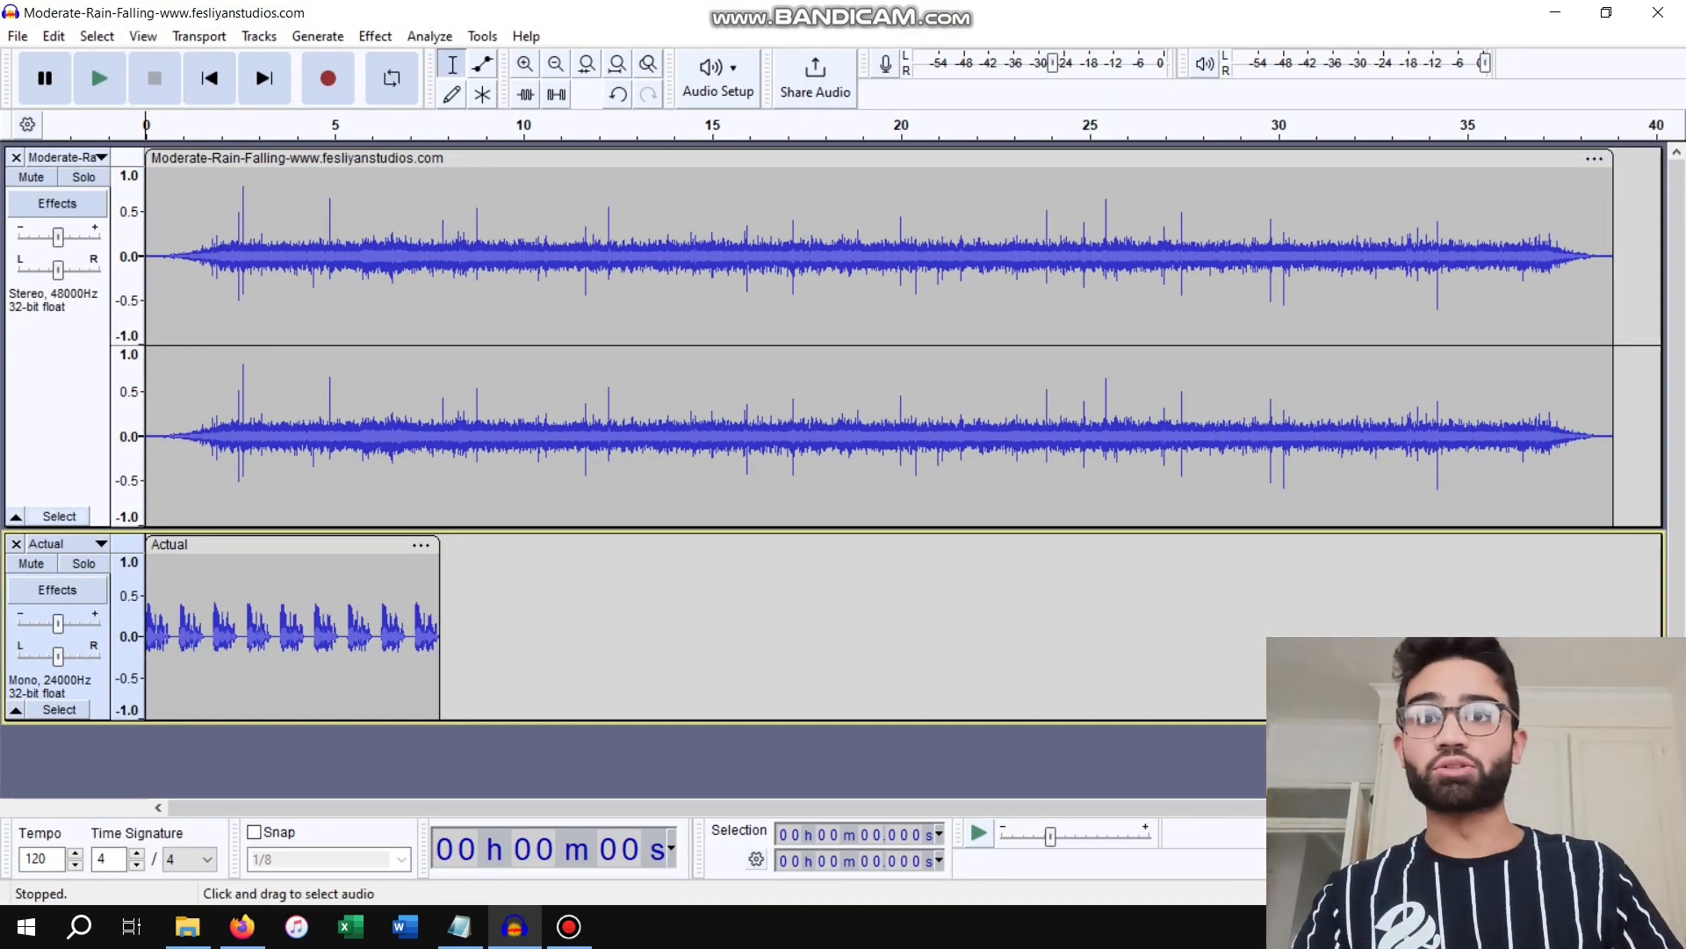
Cut the fade-in, about the first 1.9 seconds, from the start of the rain track
left_click_drag(217, 396, 145, 396)
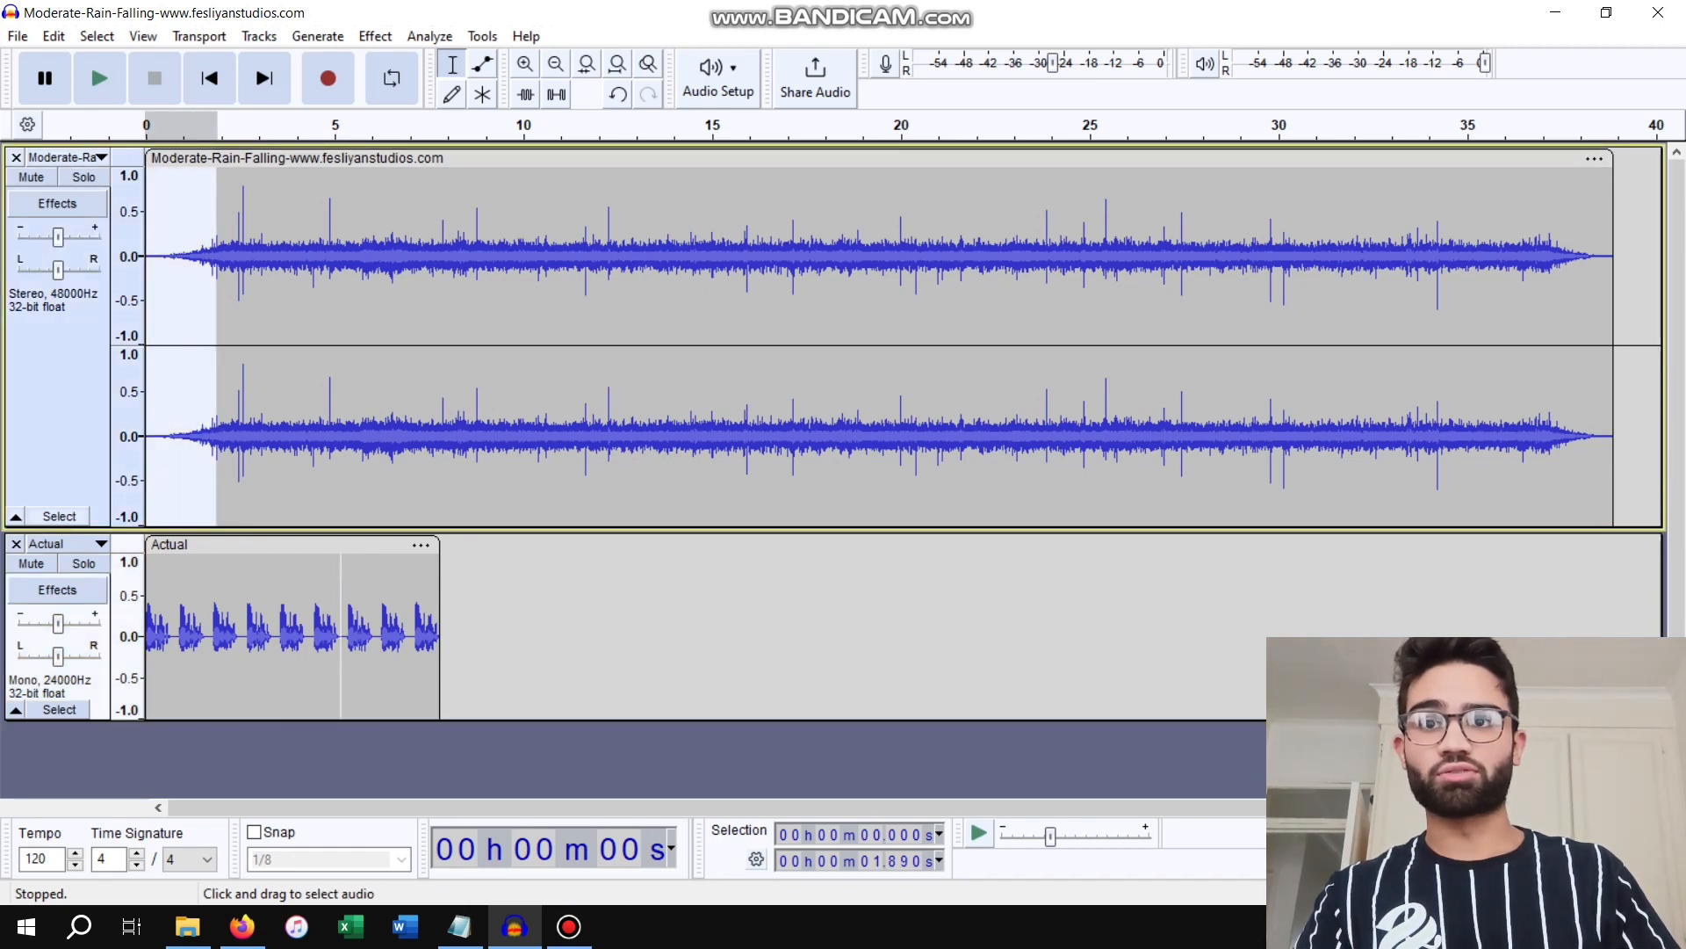
right_click(203, 216)
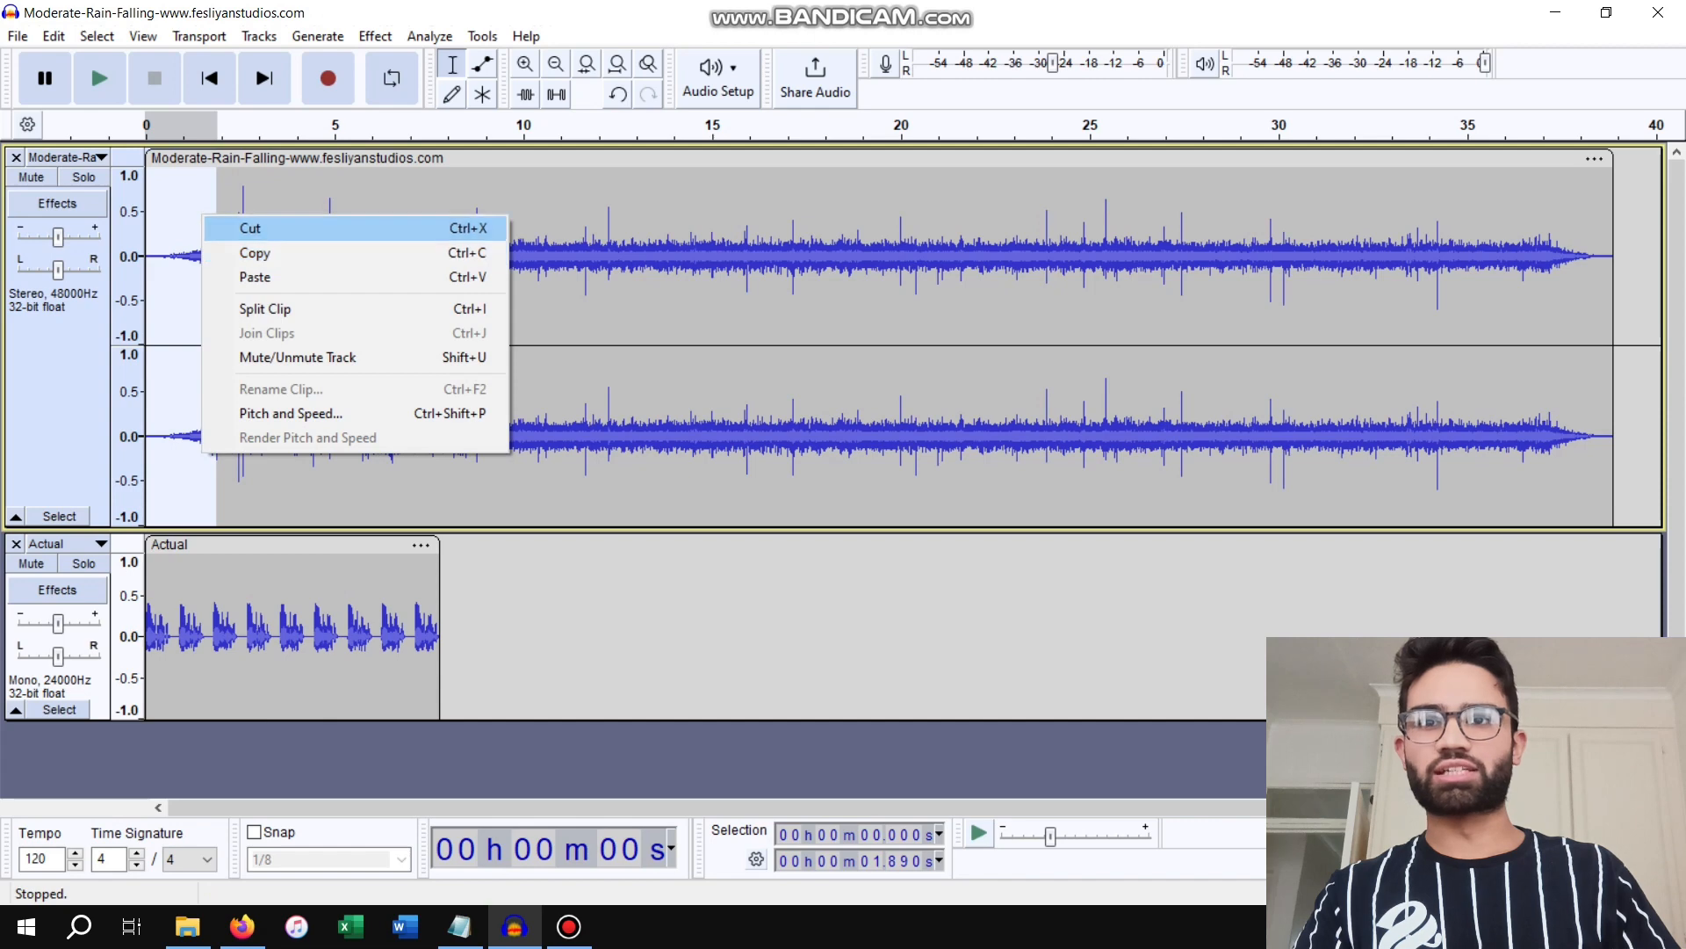
left_click(250, 228)
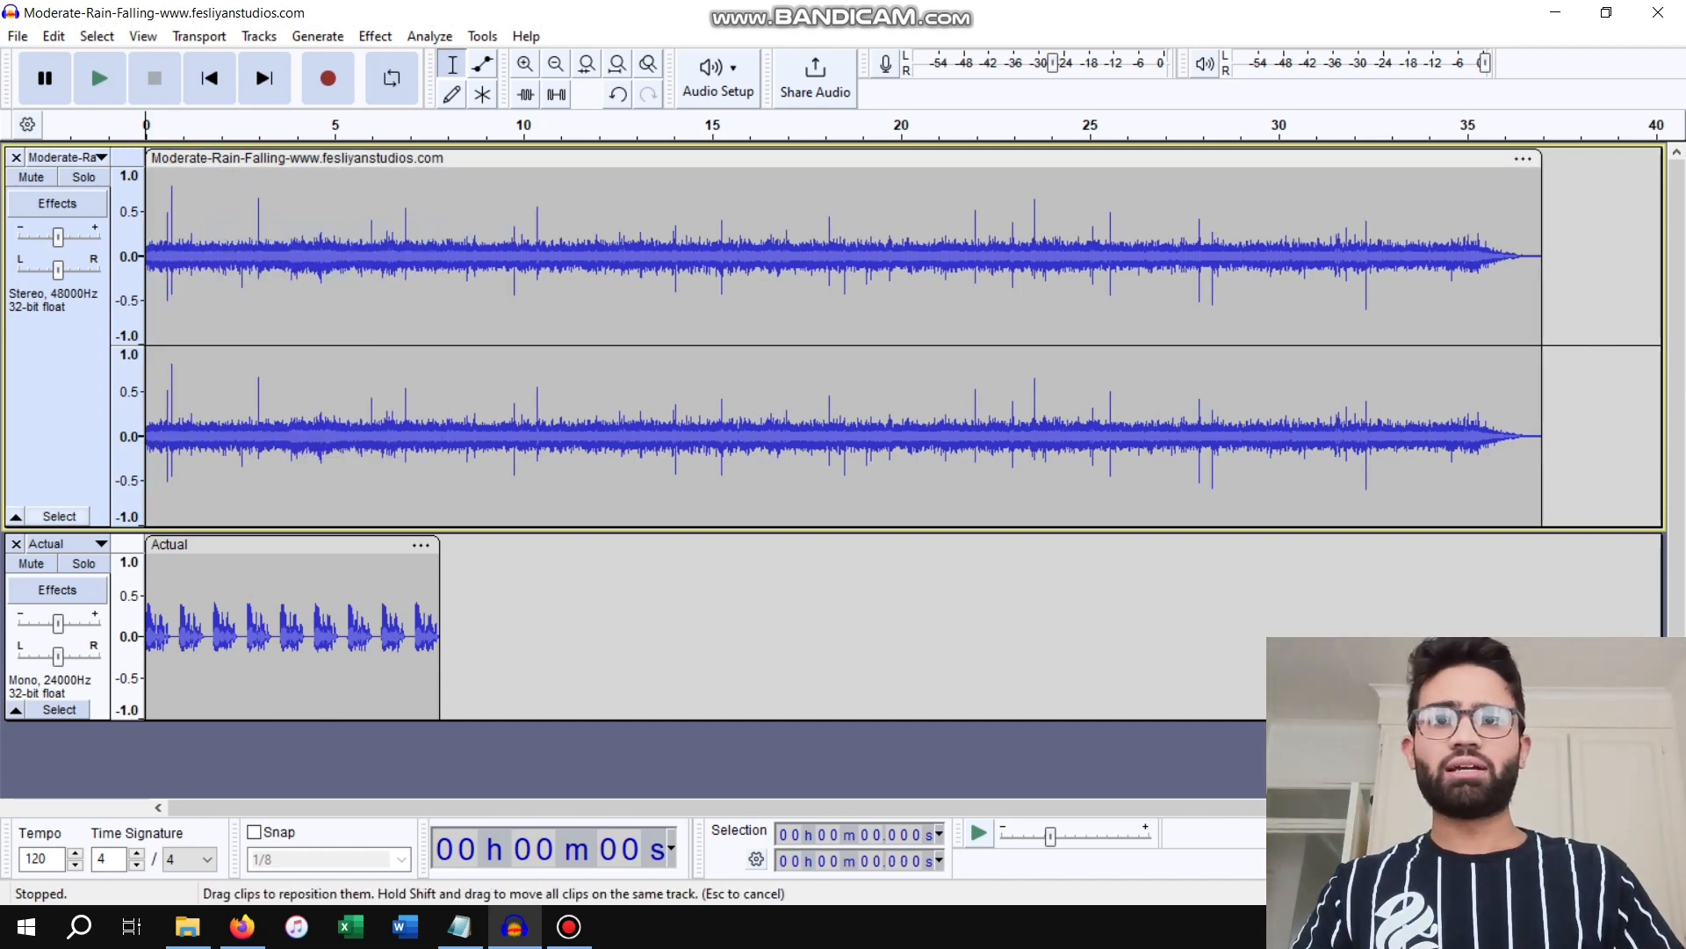
Cut the rain track from about 8.96 seconds to its end so it ends shortly after the voice clip
left_click_drag(441, 264, 706, 264)
left_click(484, 263)
left_click_drag(484, 263, 1543, 263)
right_click(1380, 439)
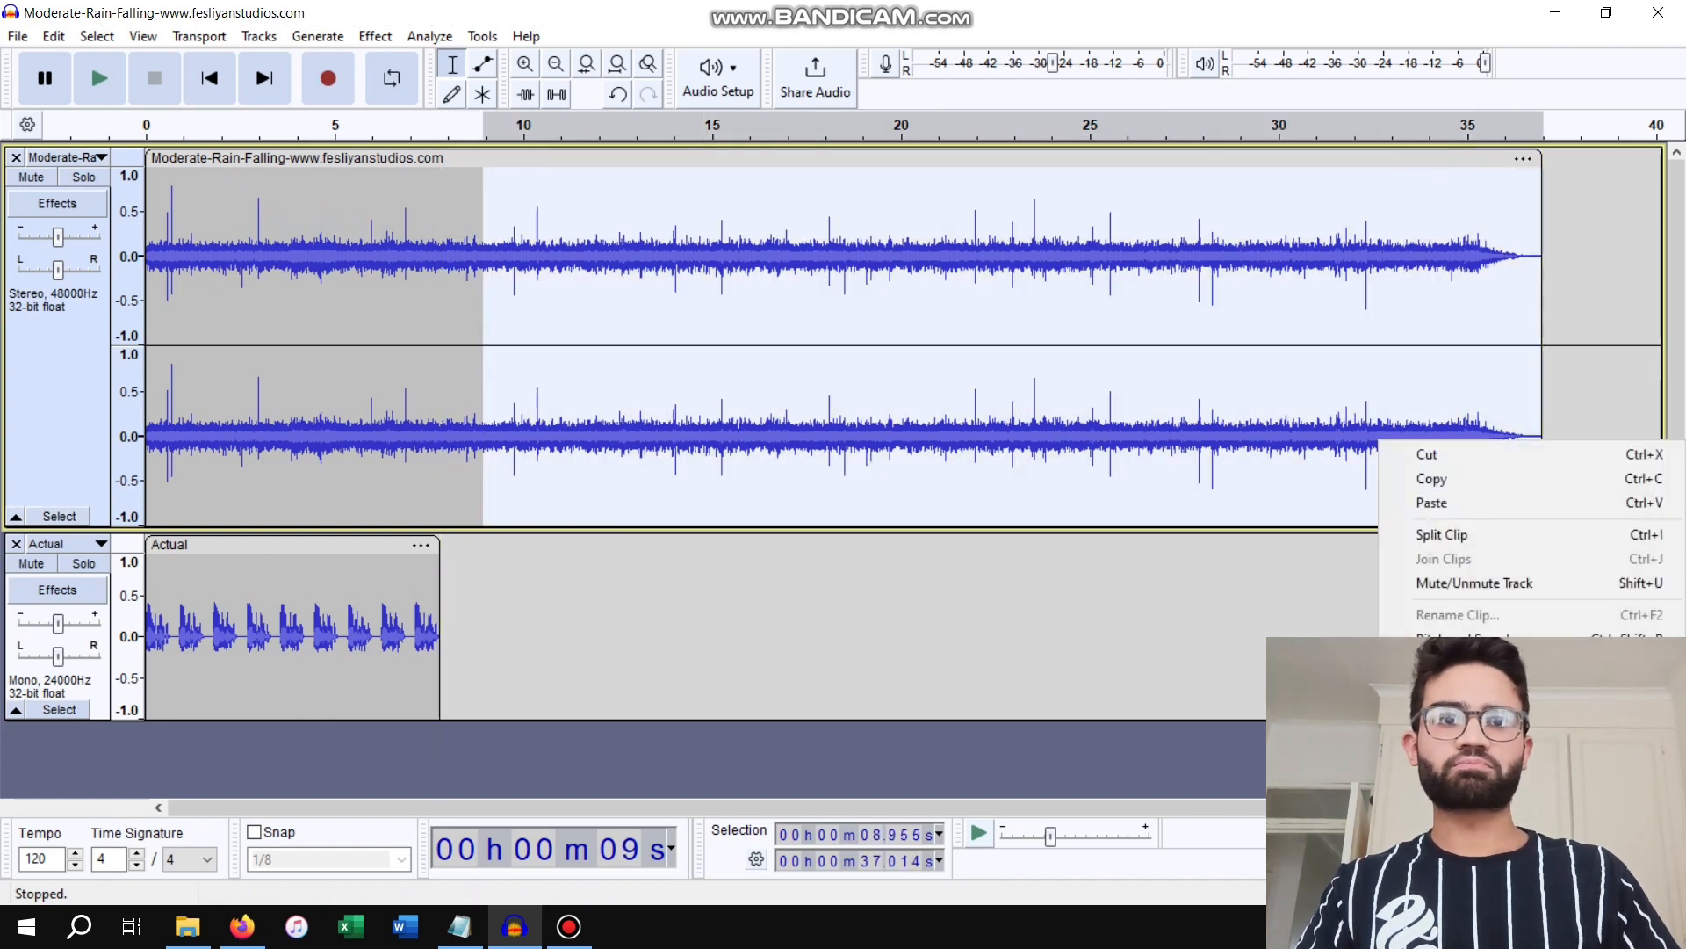
right_click(1293, 423)
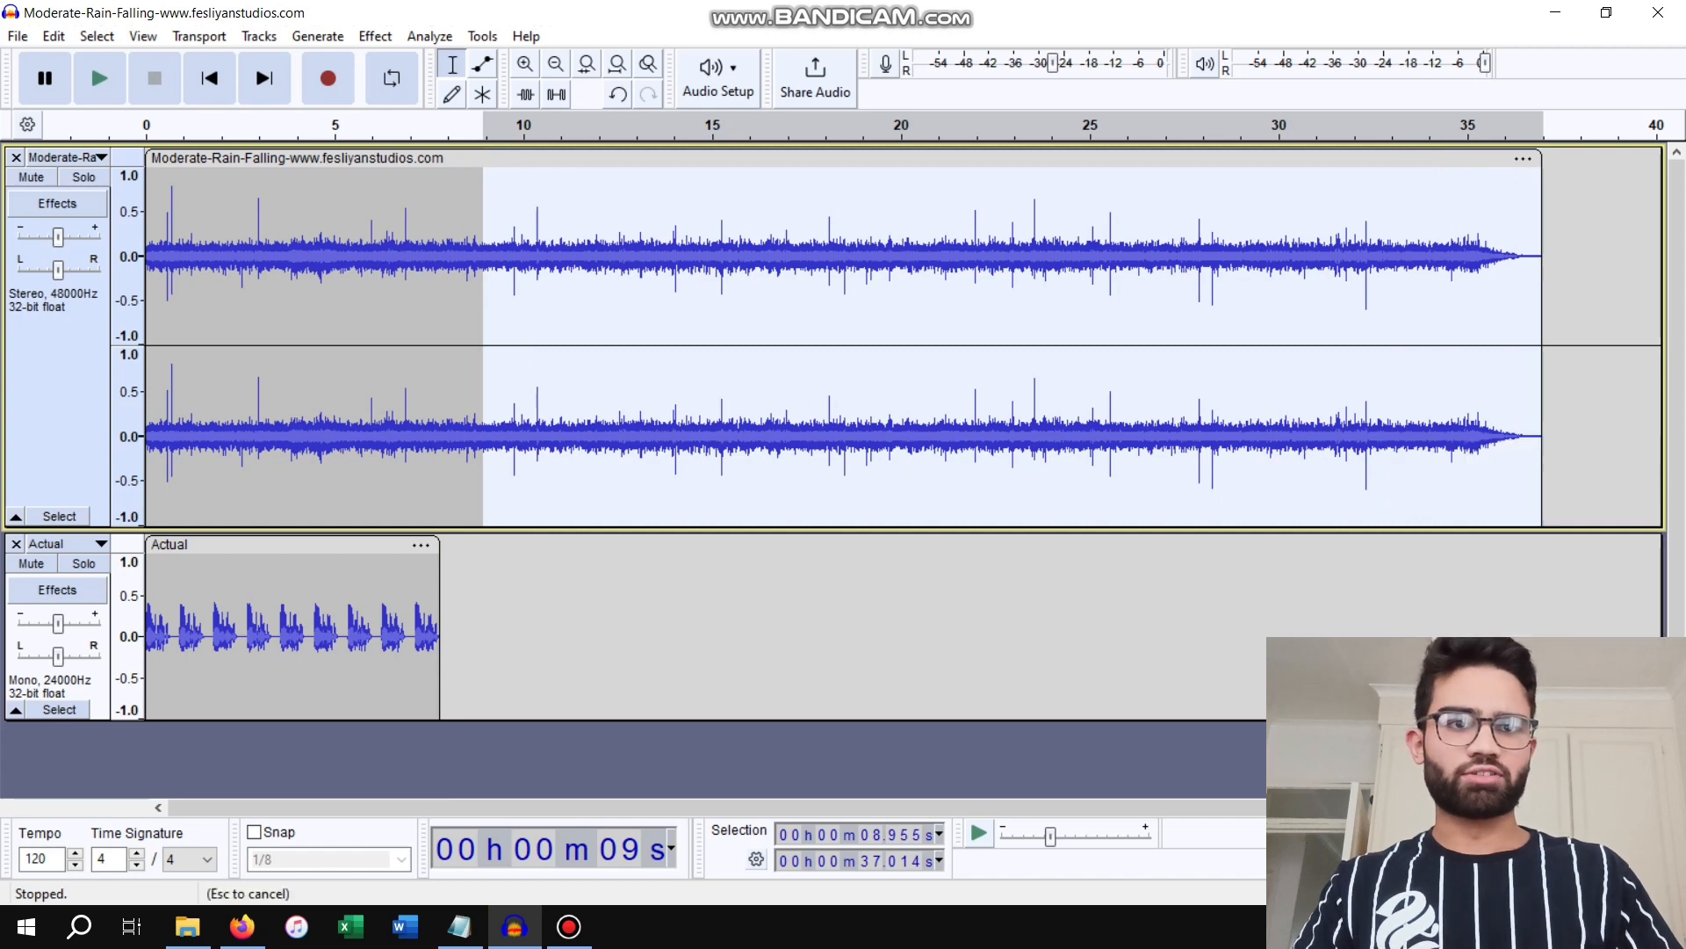
left_click(1341, 436)
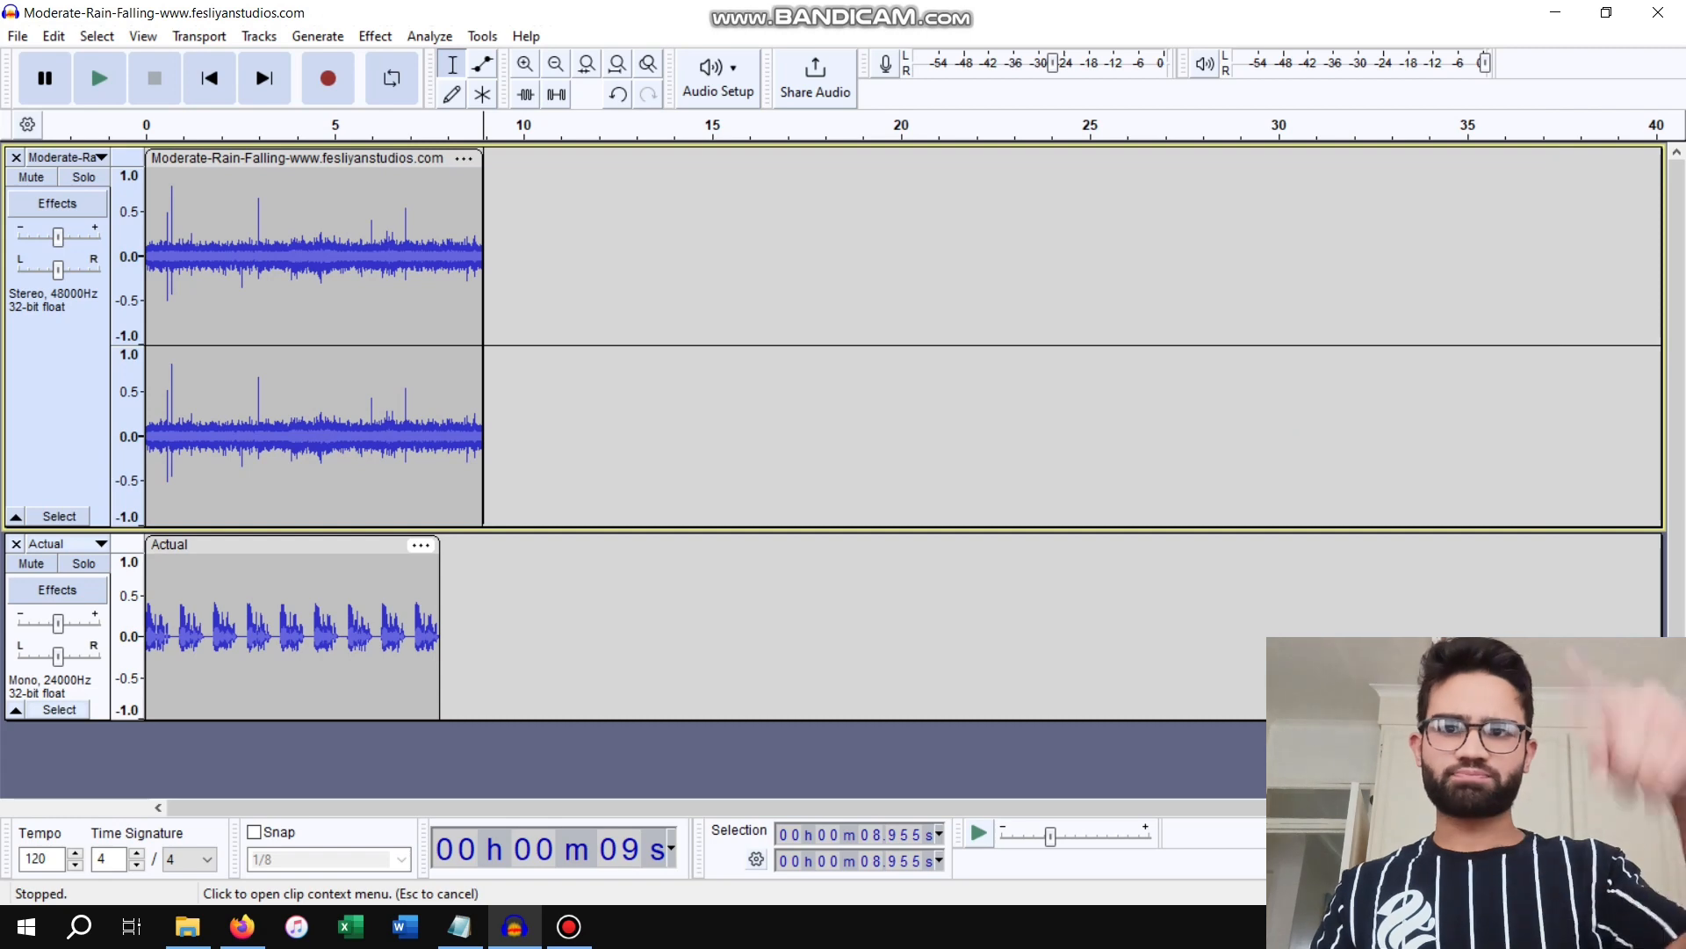
Define a loop region over about the first 5 seconds and preview both tracks together, pausing partway through
left_click_drag(160, 122, 146, 121)
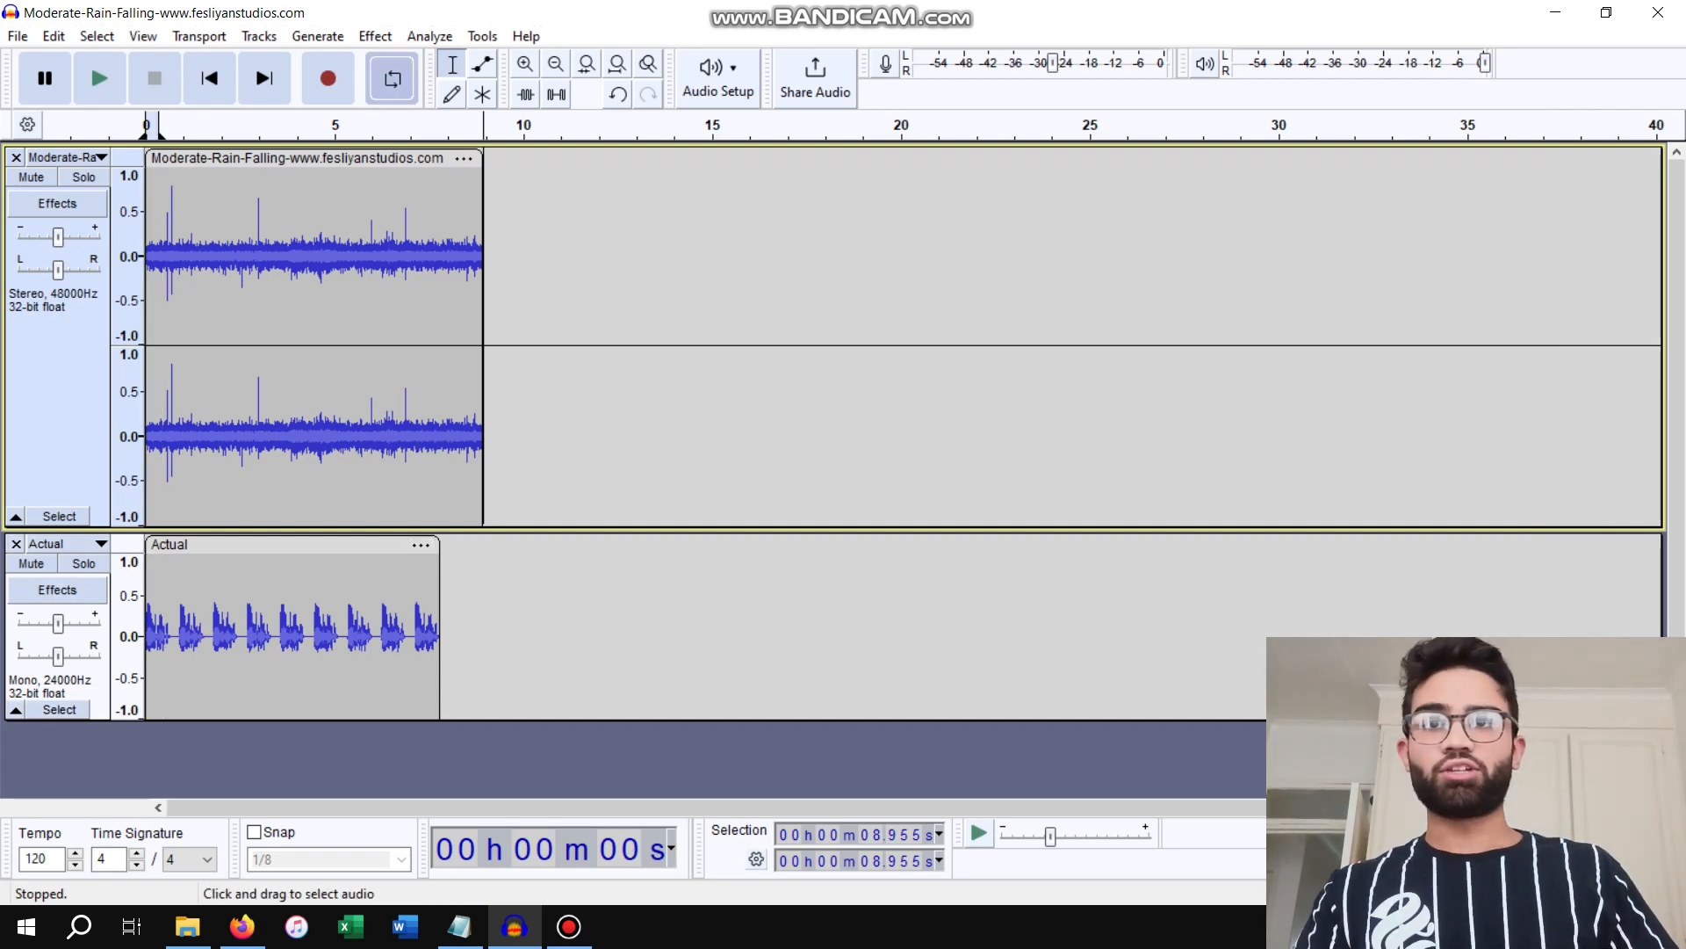
left_click(101, 81)
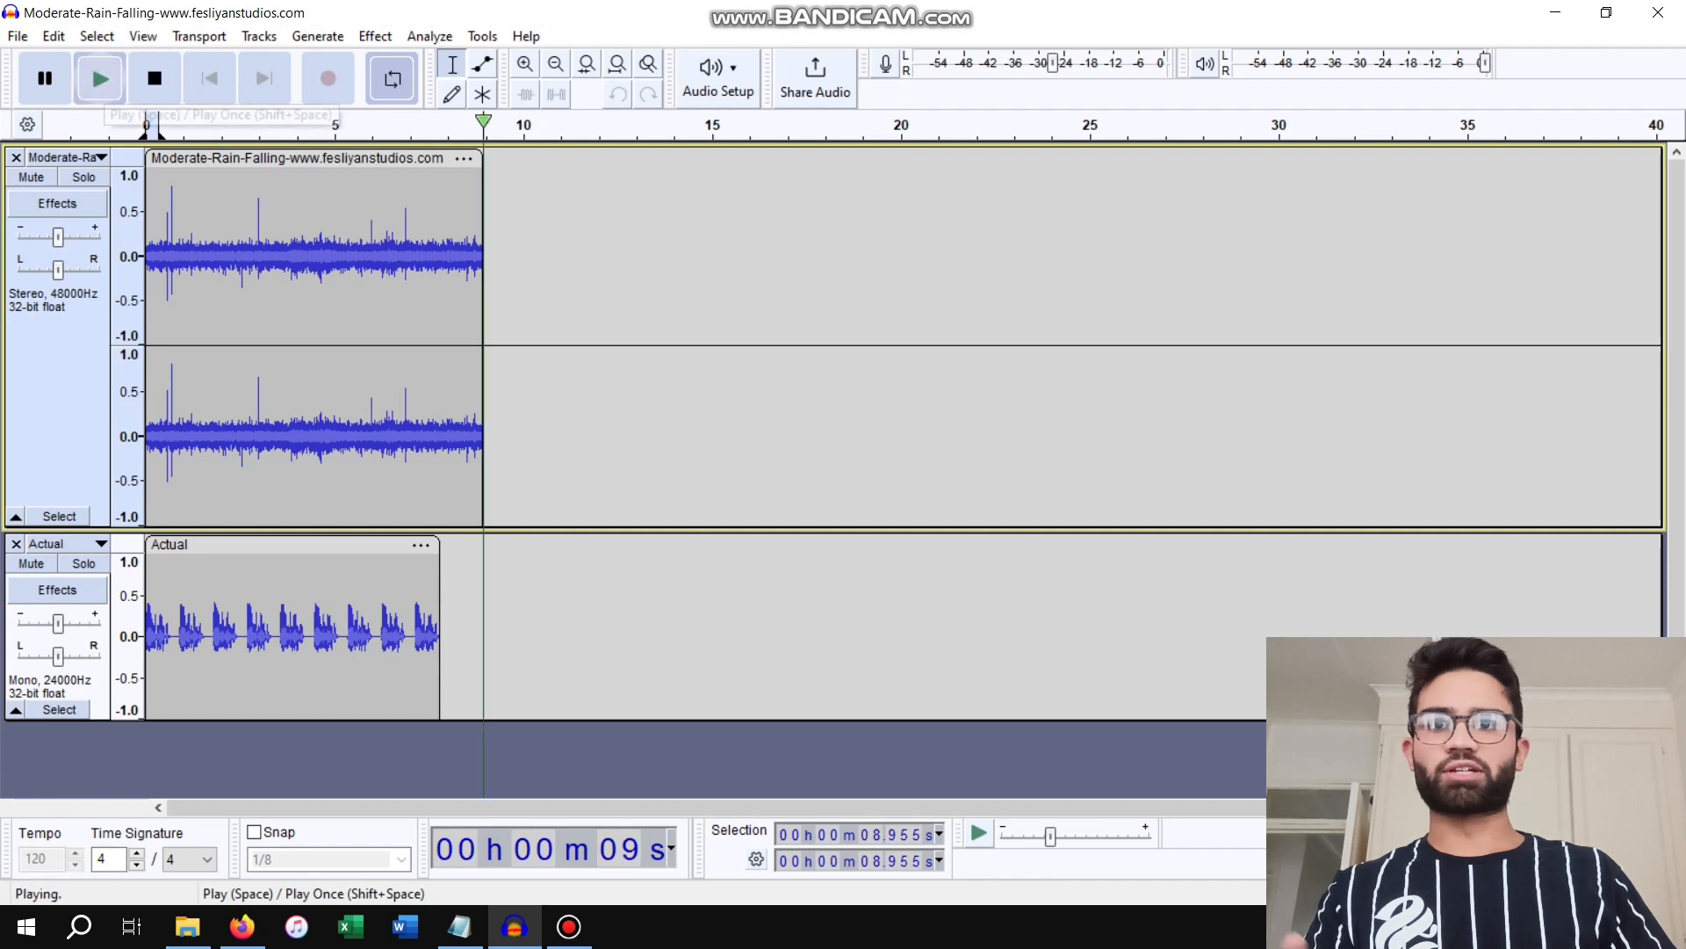
left_click_drag(159, 124, 346, 124)
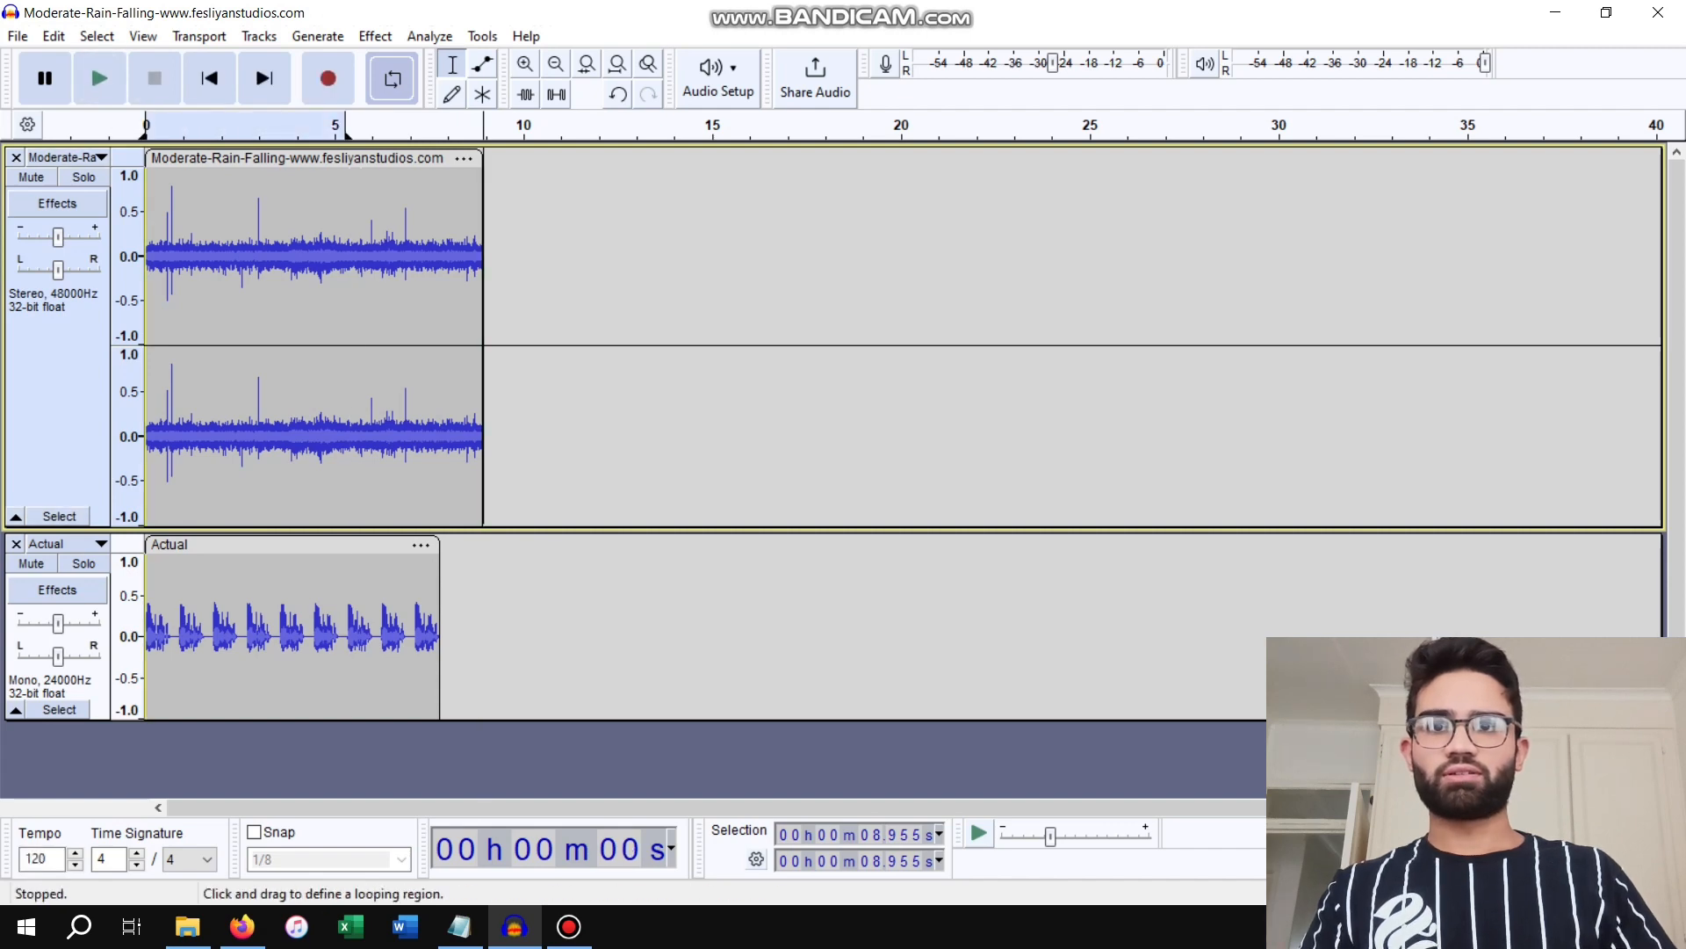
key("space")
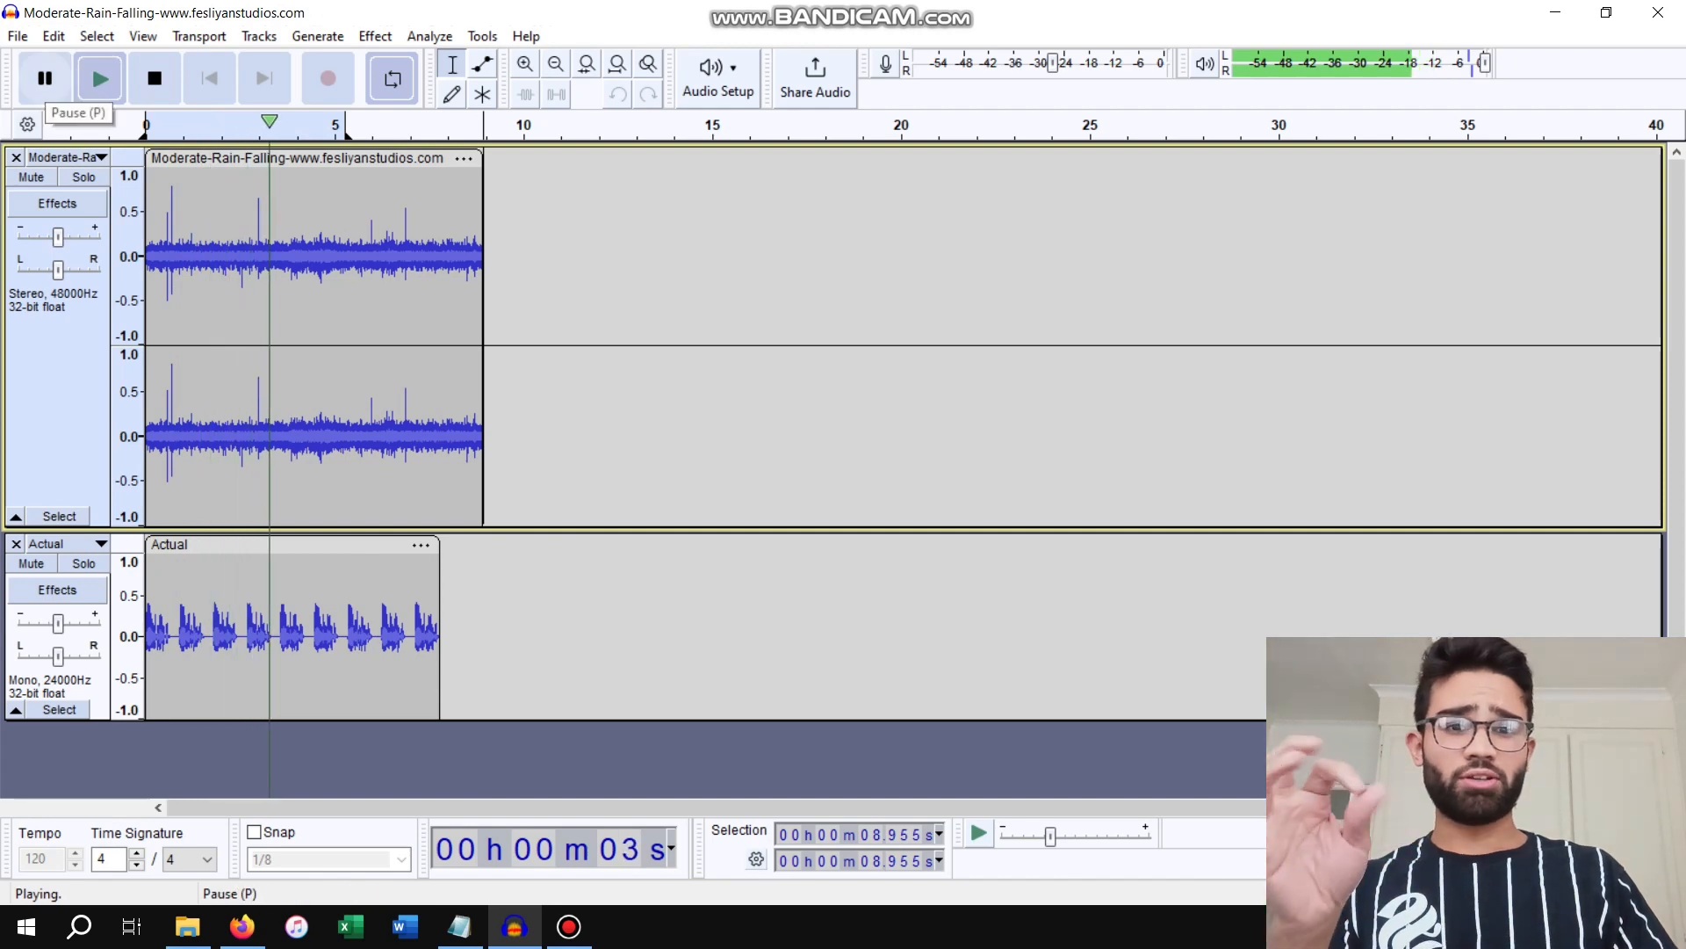
left_click(46, 79)
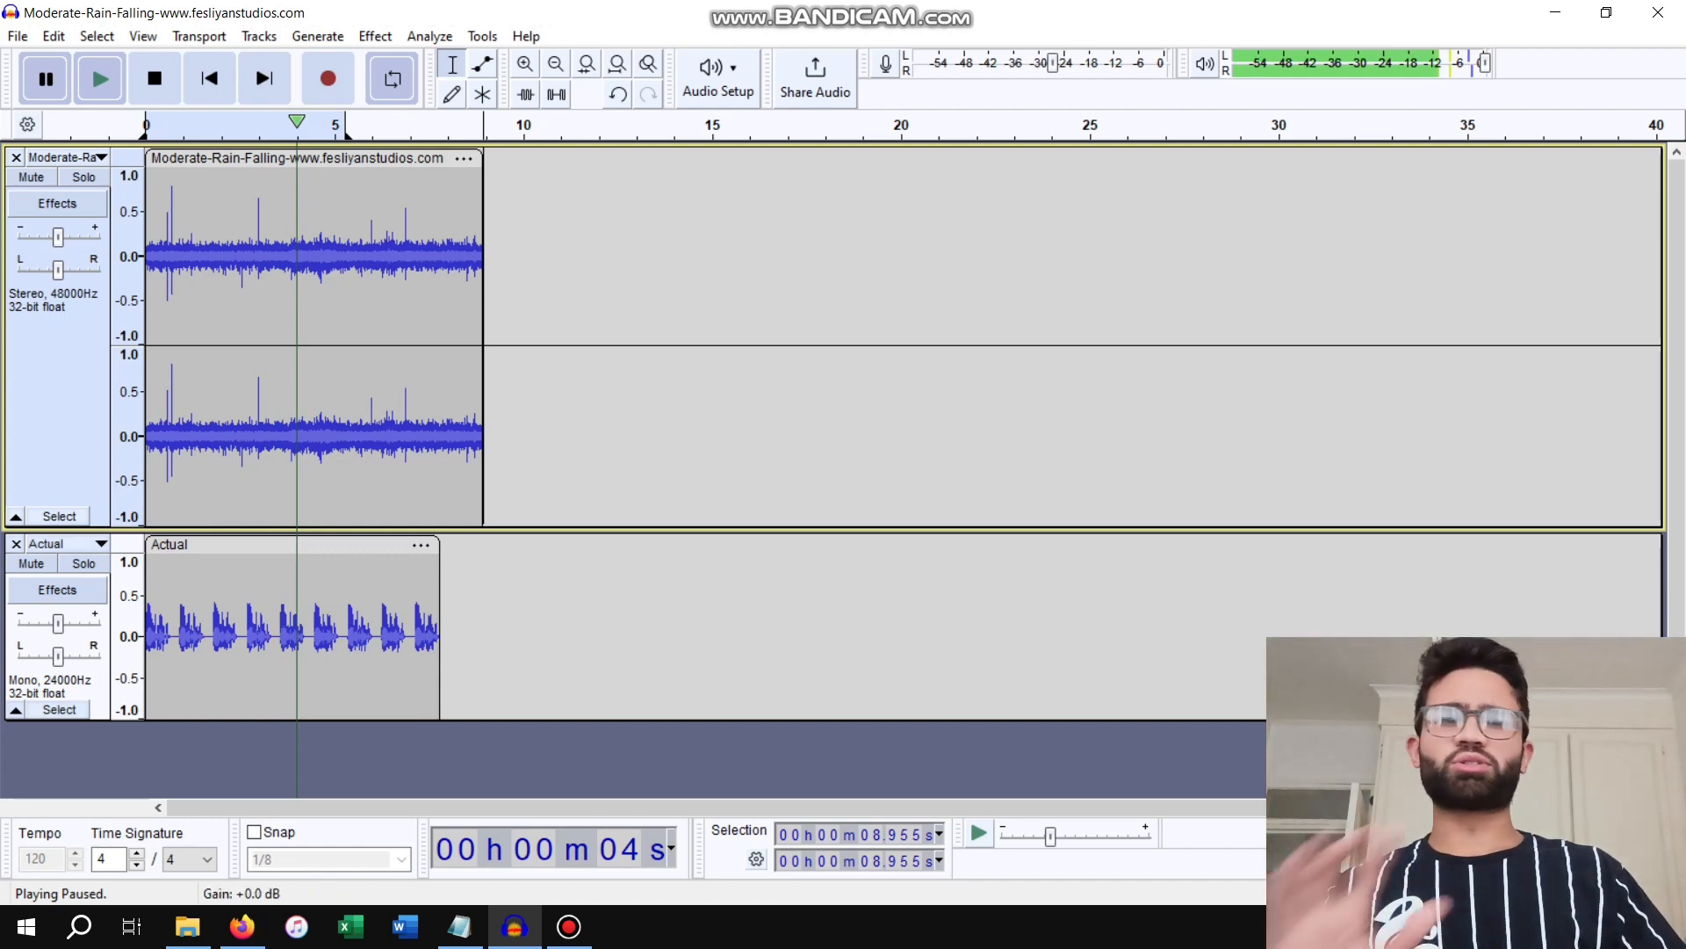
Lower the Actual voice track's gain to about -10 dB and preview the mix with the rain
left_click_drag(58, 623, 47, 623)
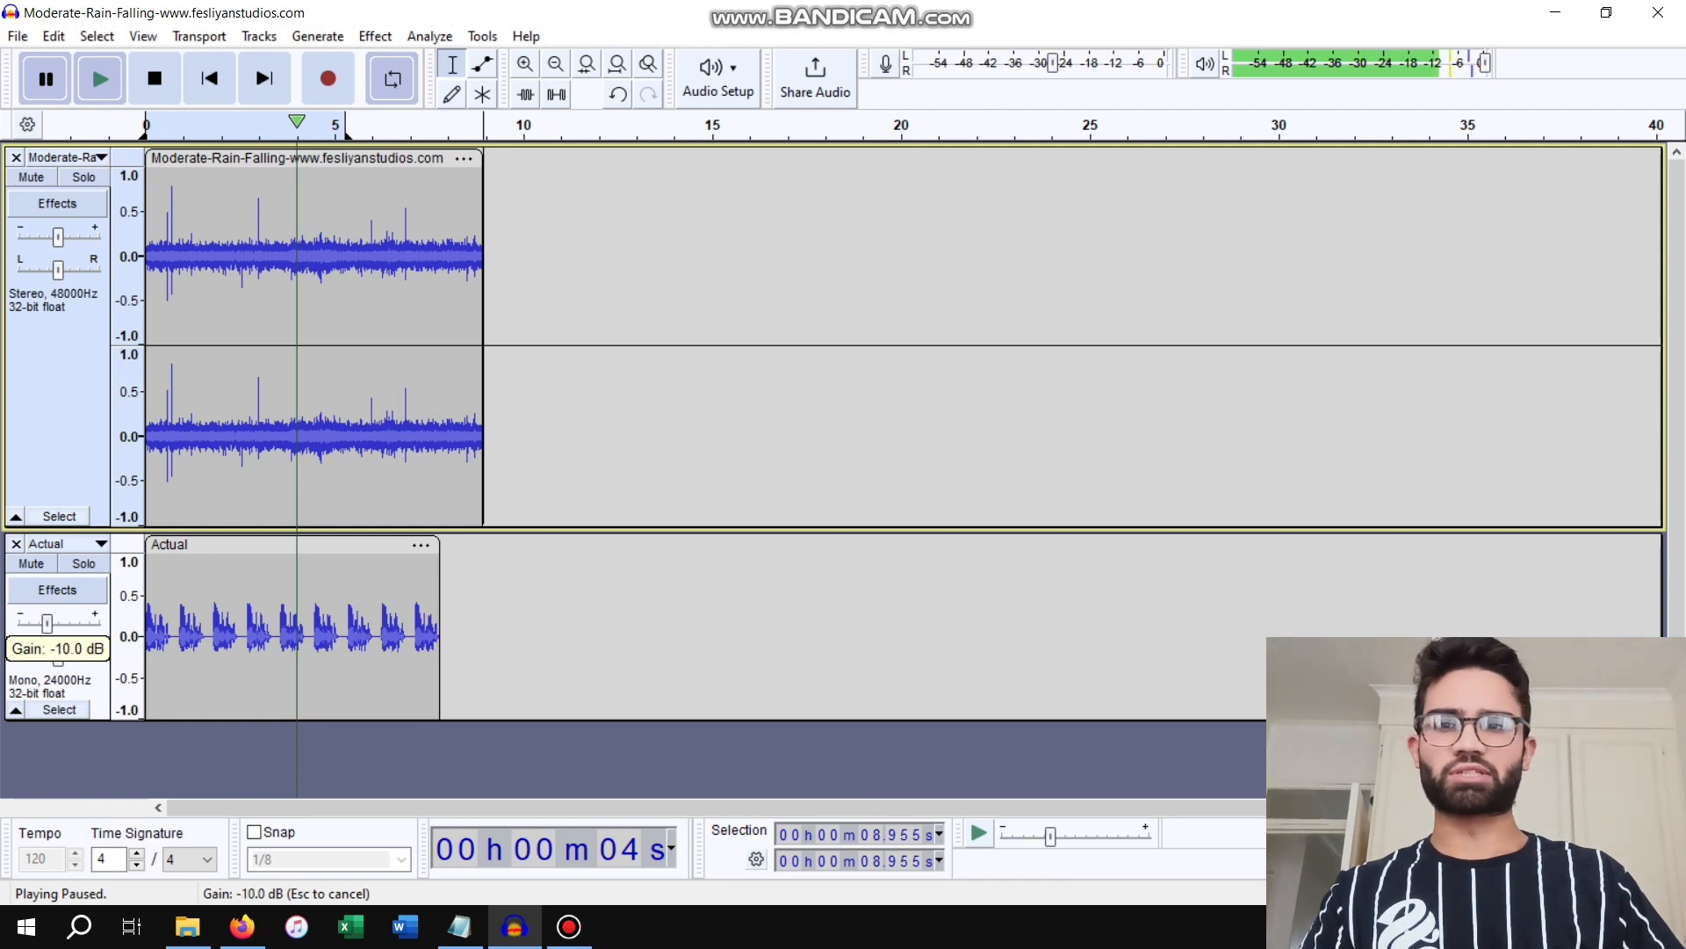
left_click_drag(44, 622, 44, 622)
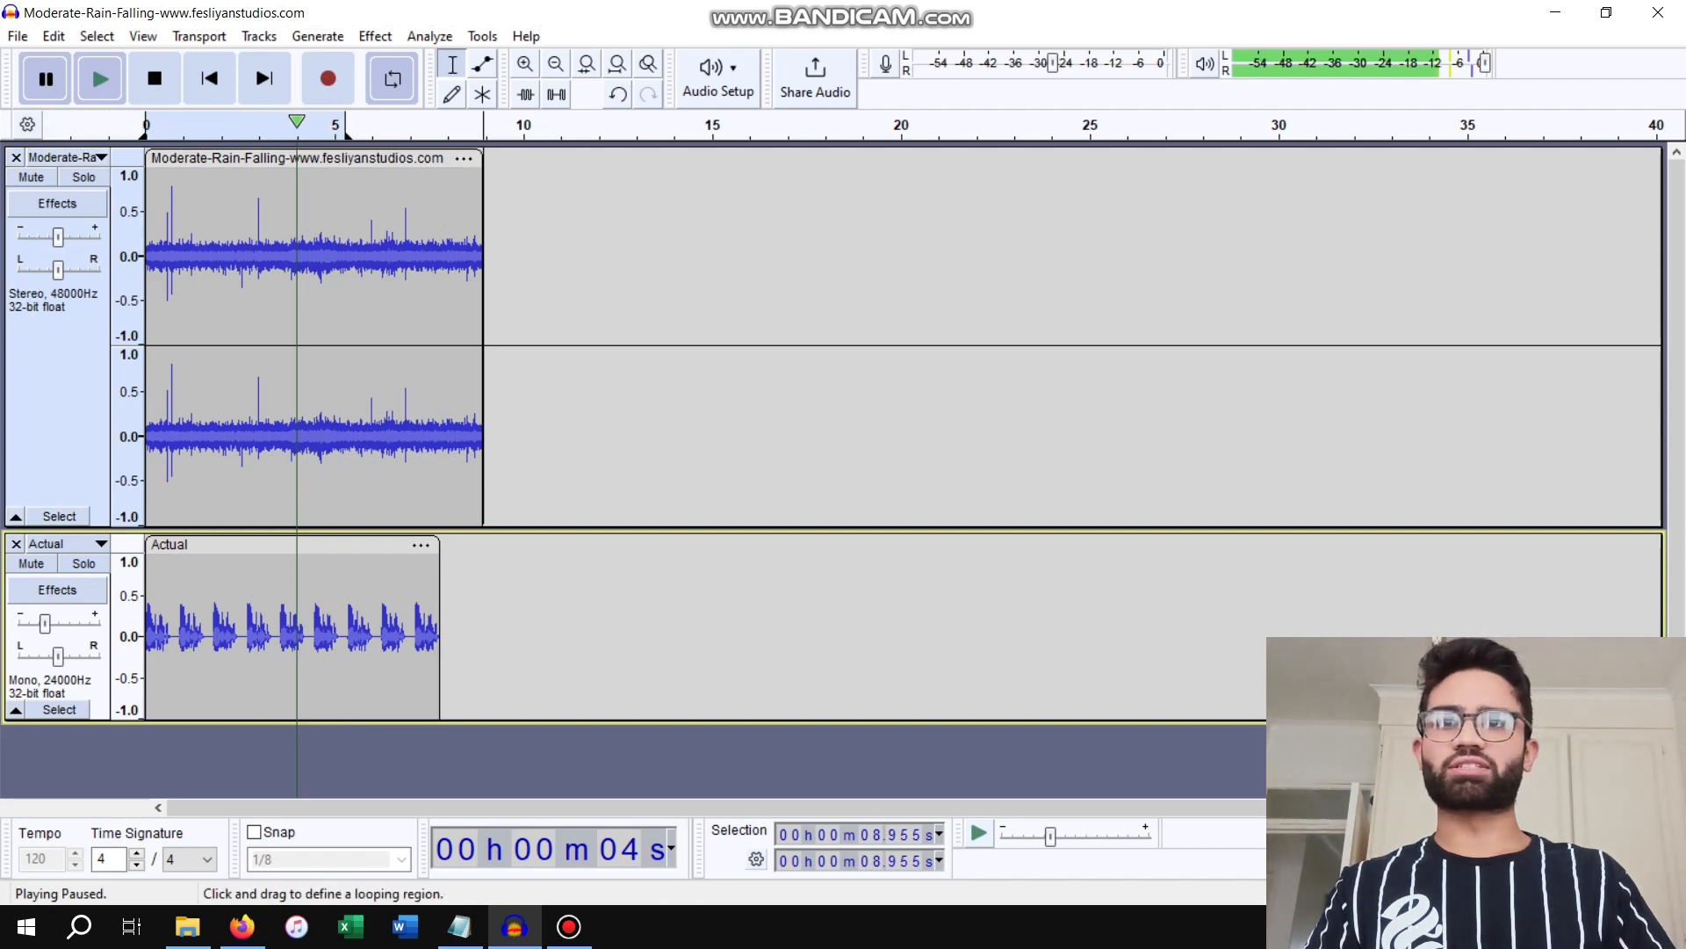
left_click(193, 288)
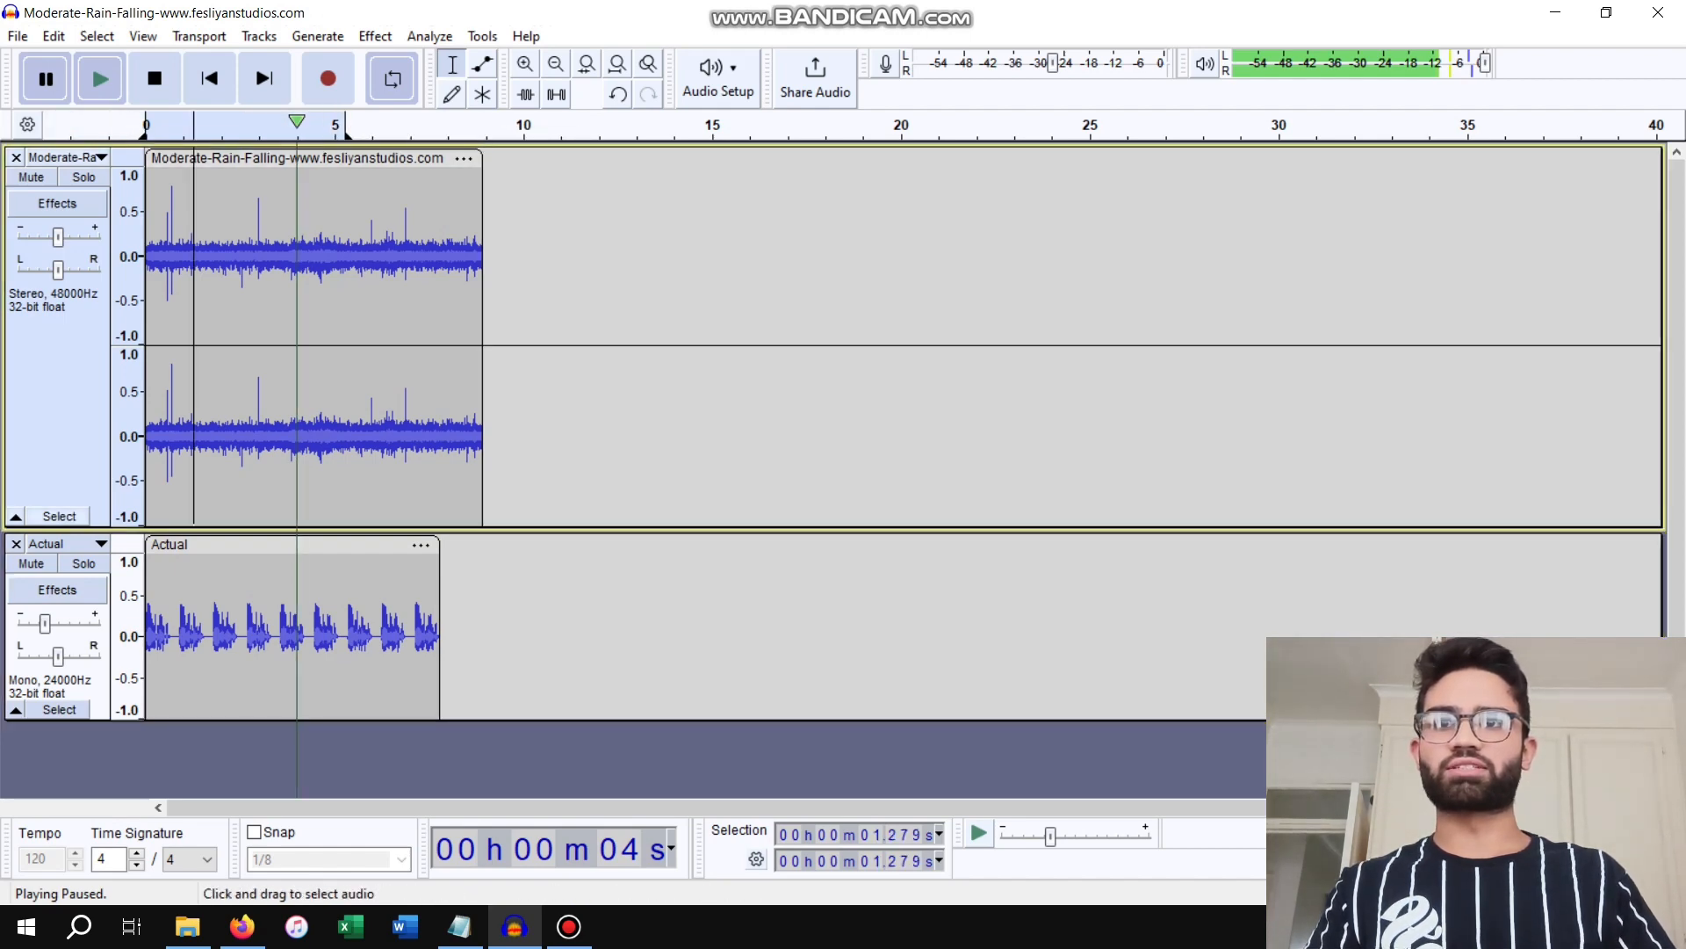
left_click(101, 78)
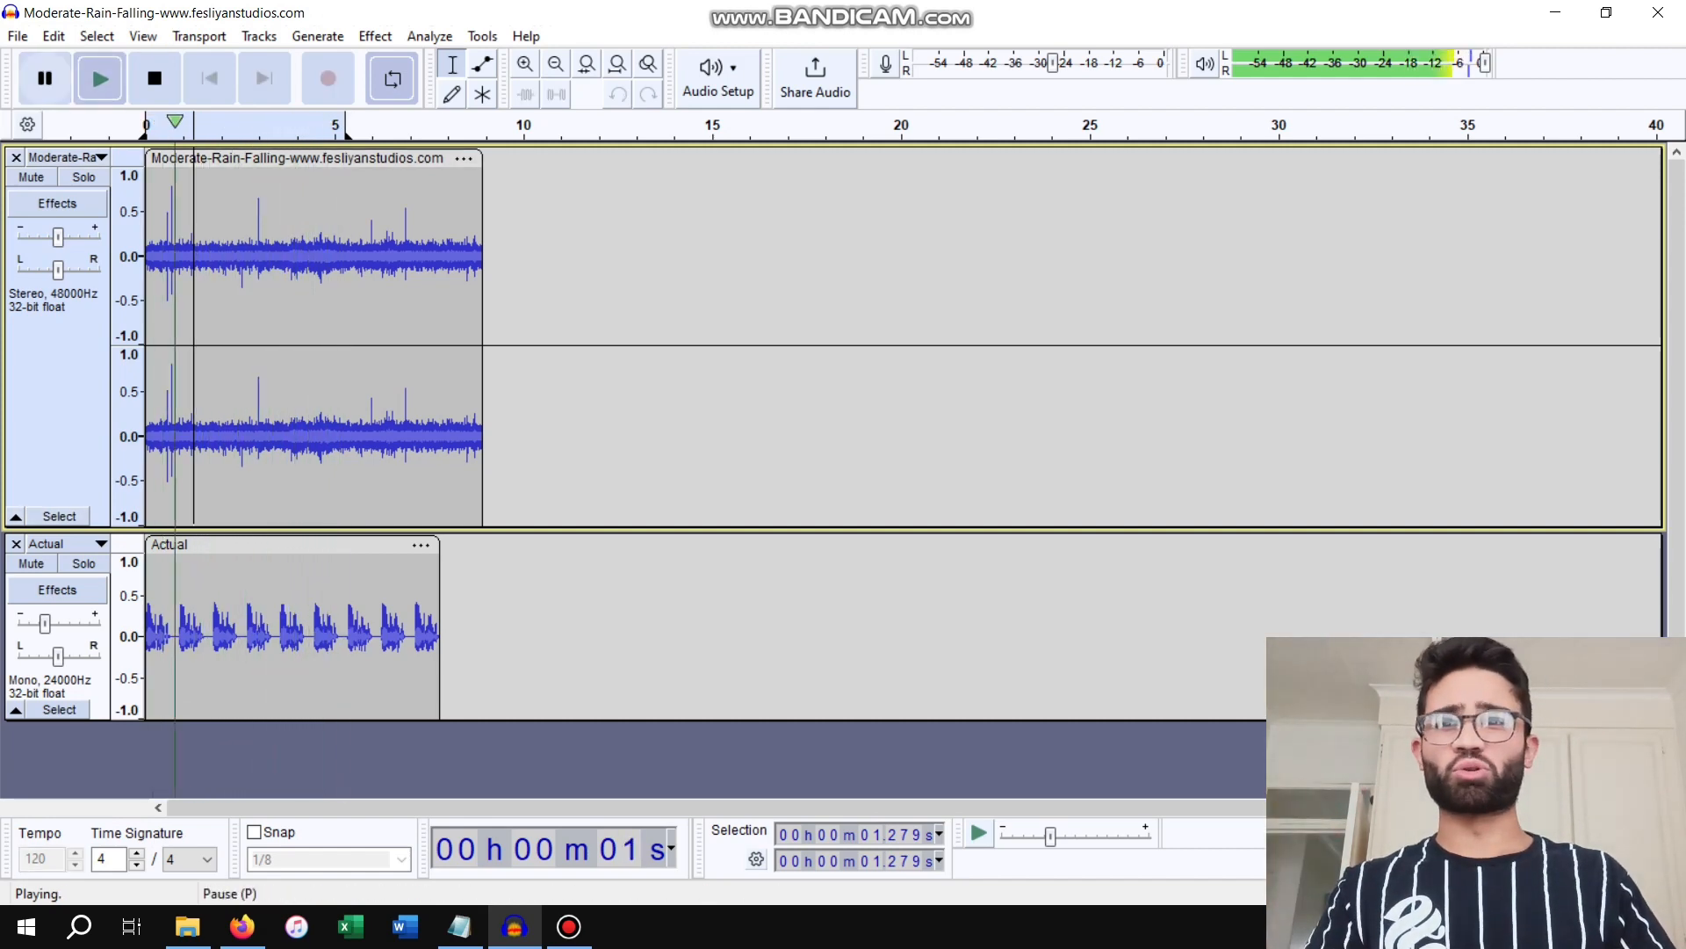
left_click(44, 78)
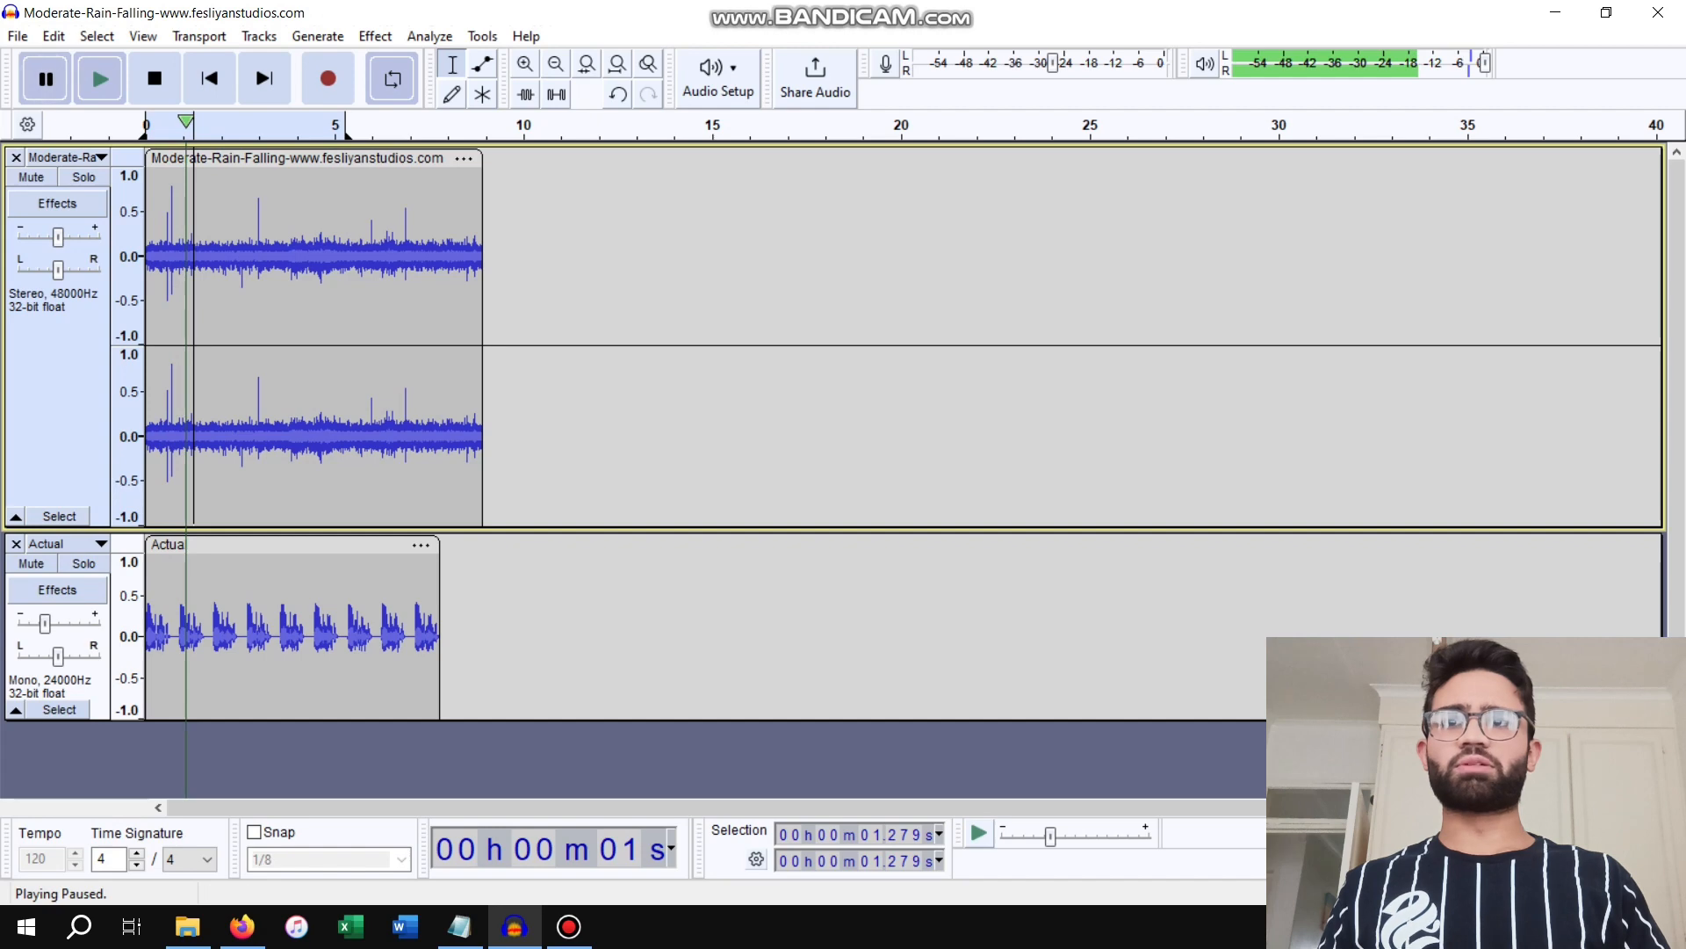
Start an audio export to the computer and choose the Desktop as the destination folder
left_click(18, 36)
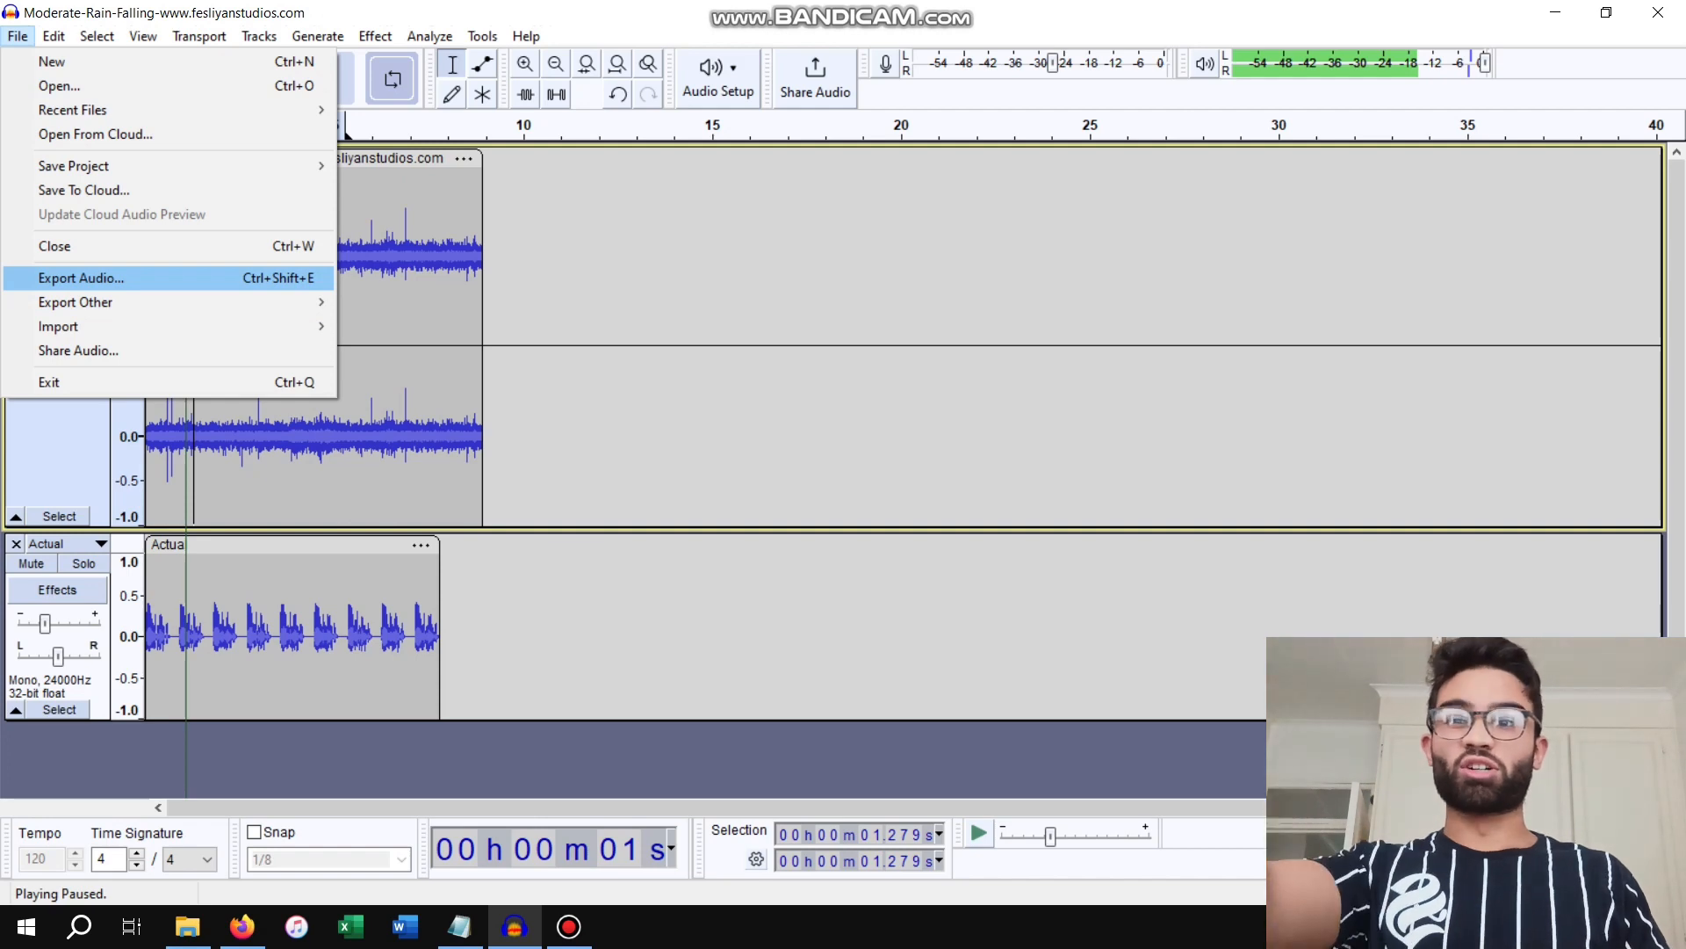
left_click(81, 278)
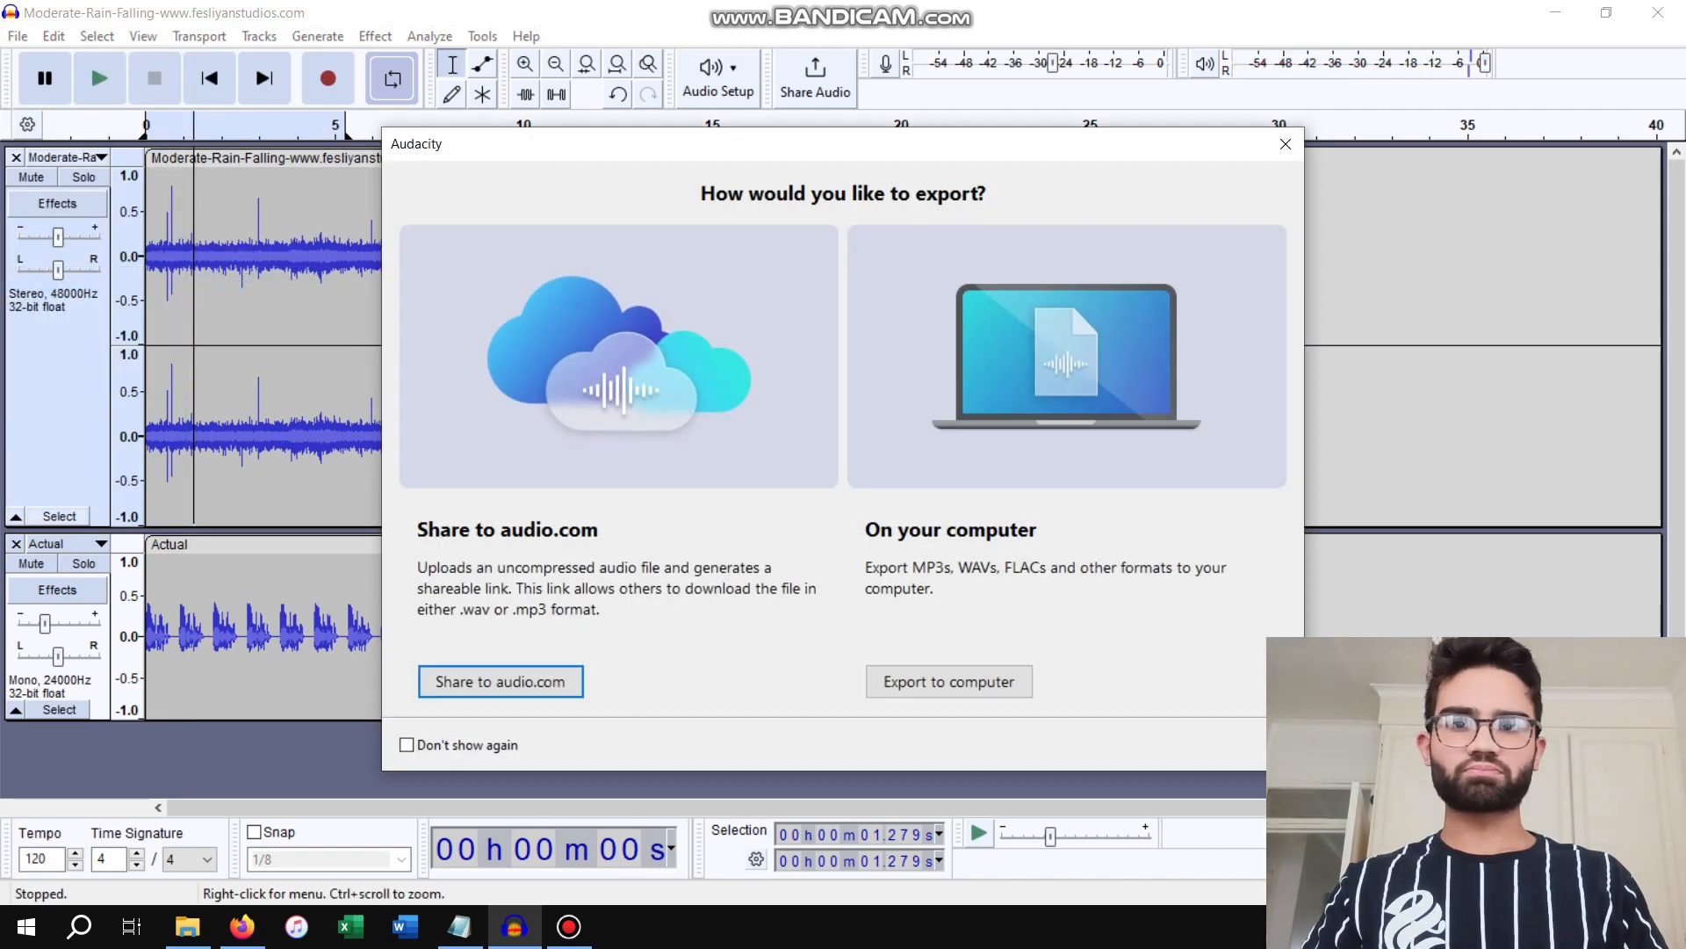
left_click(949, 681)
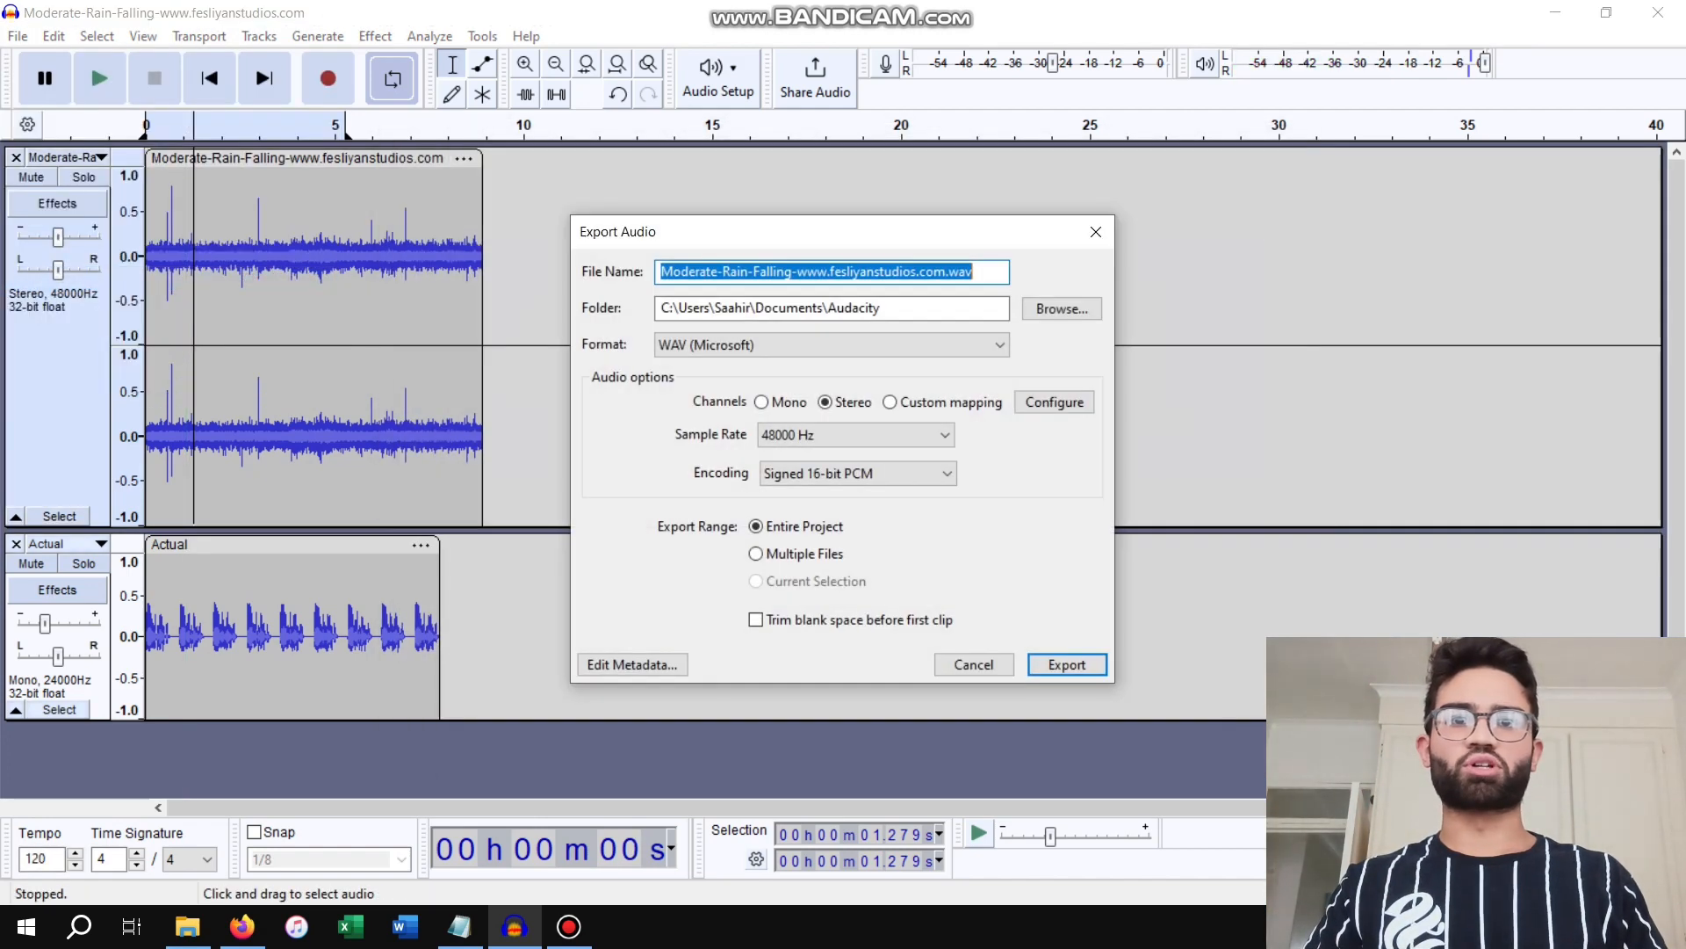
left_click(1062, 309)
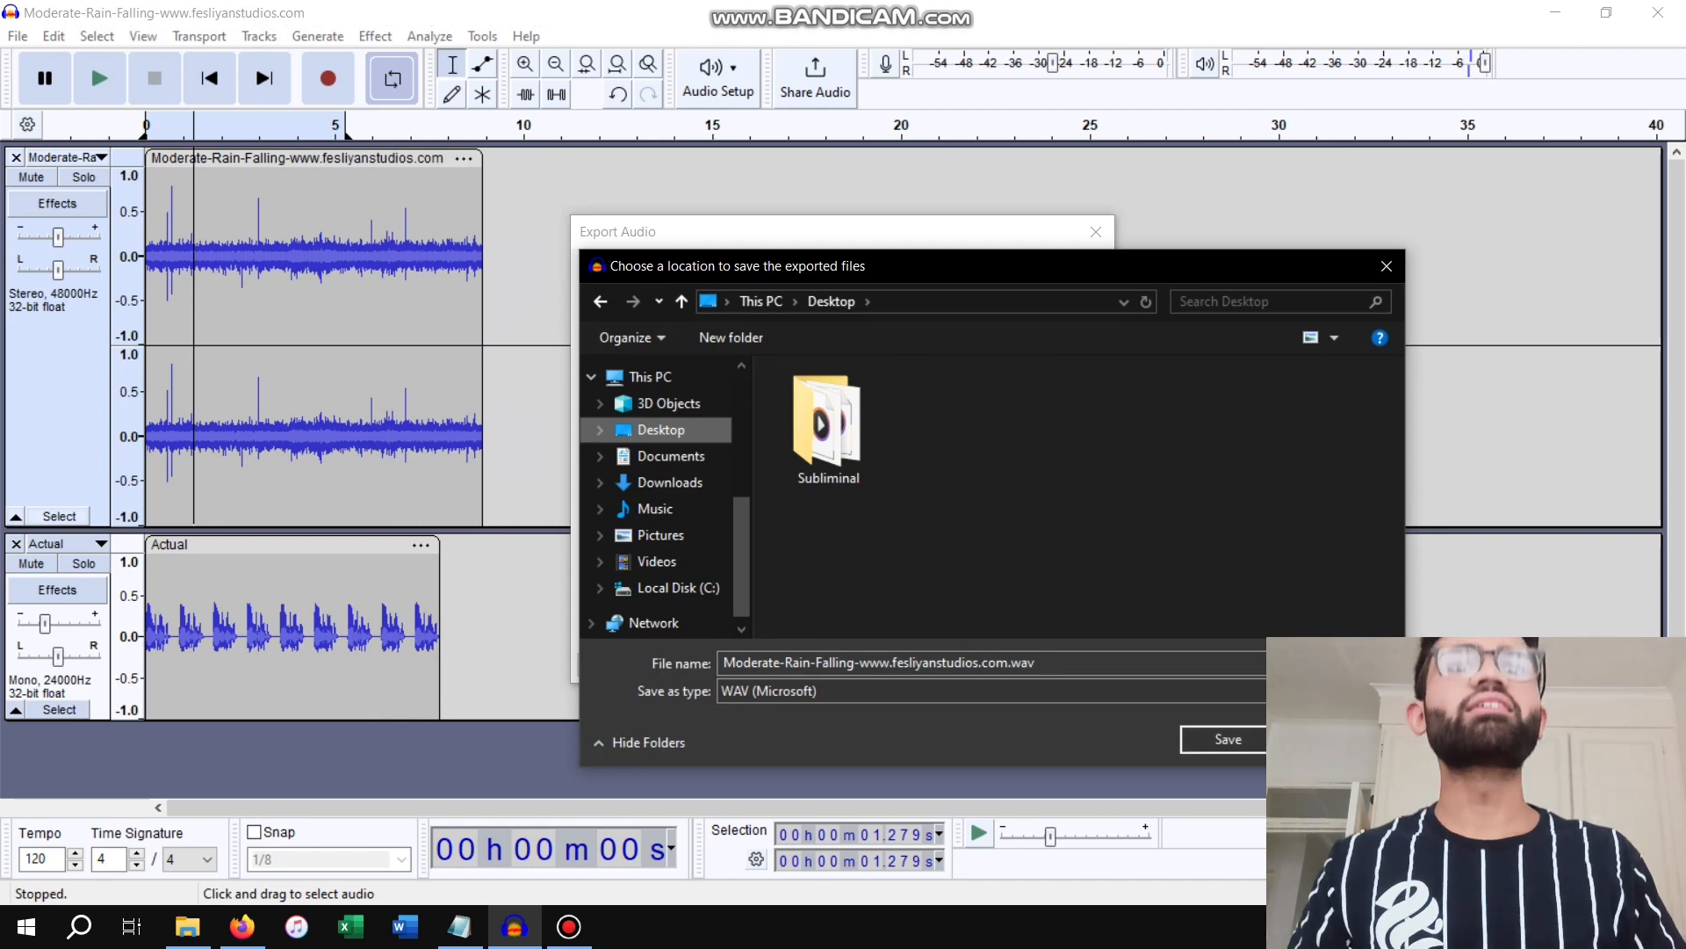
left_click(1228, 740)
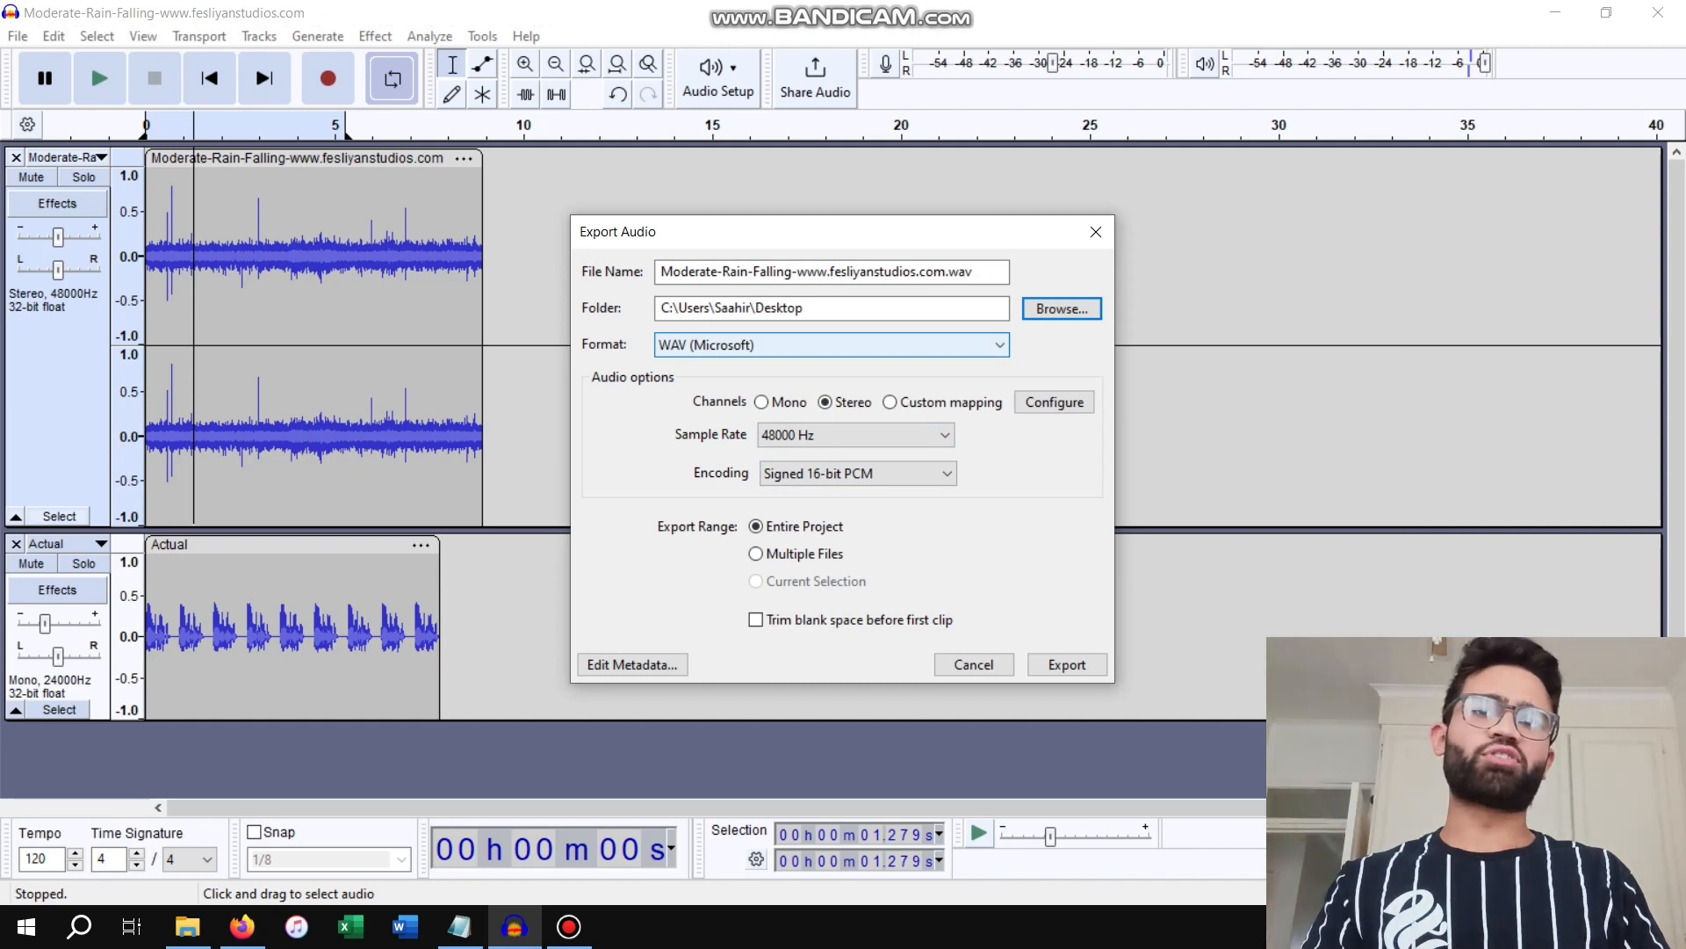
Set the export format to MP3 Files and export the entire project
left_click(831, 345)
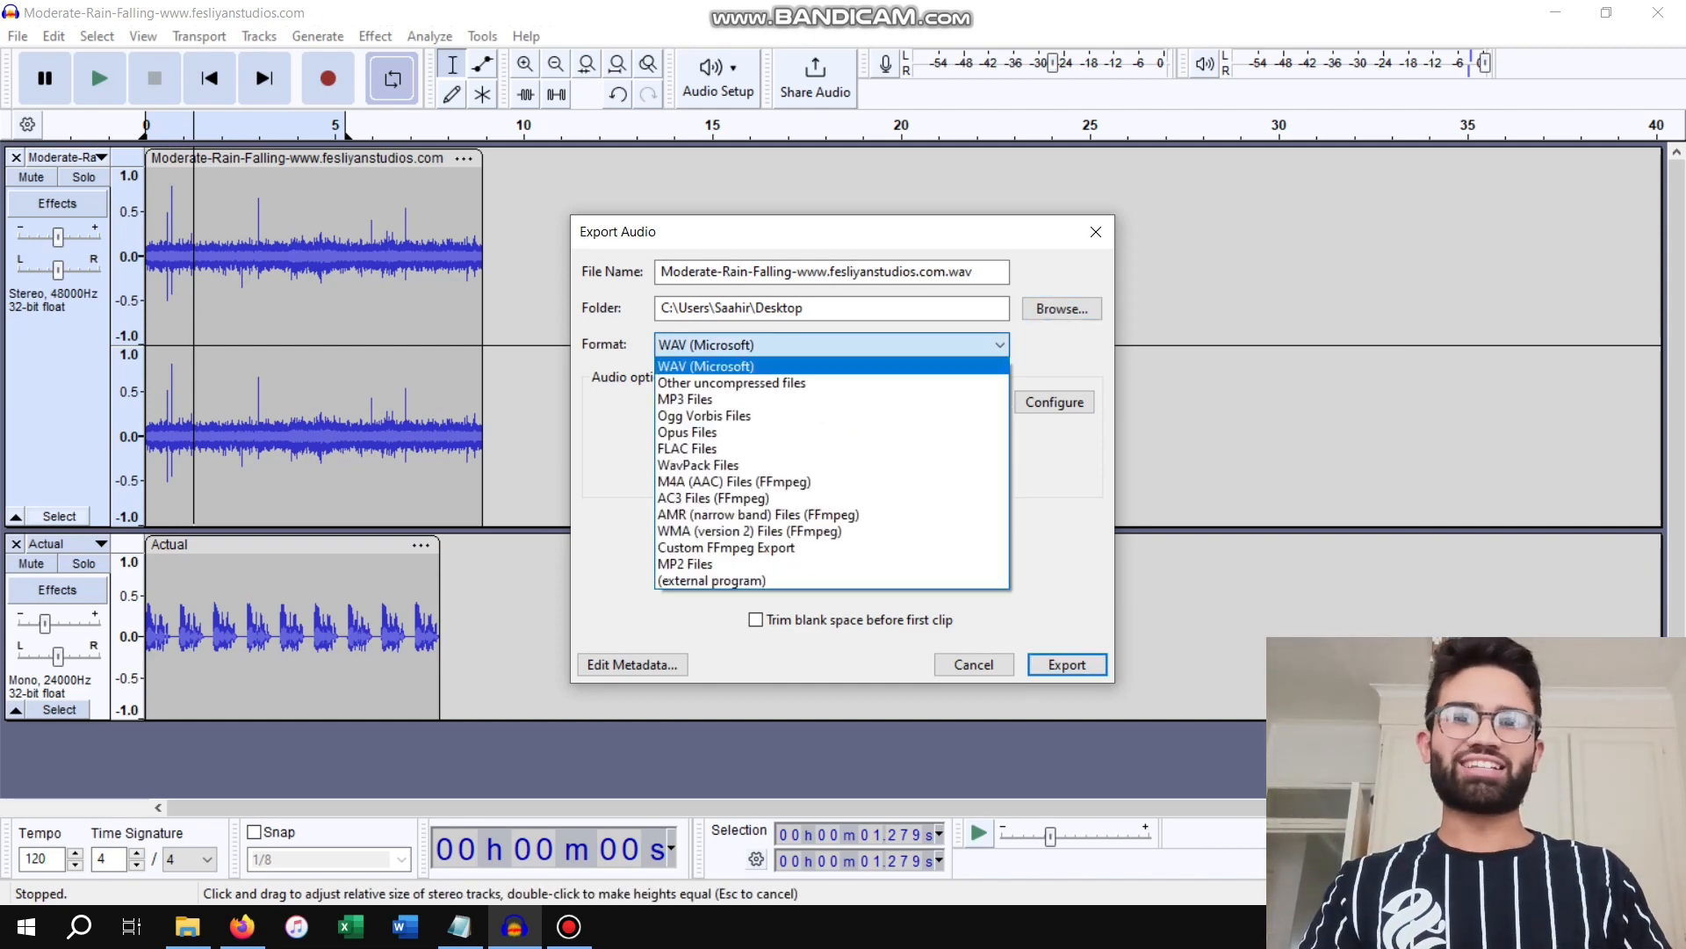
key("Down")
key("Down")
key("Down")
key("Down")
key("Down")
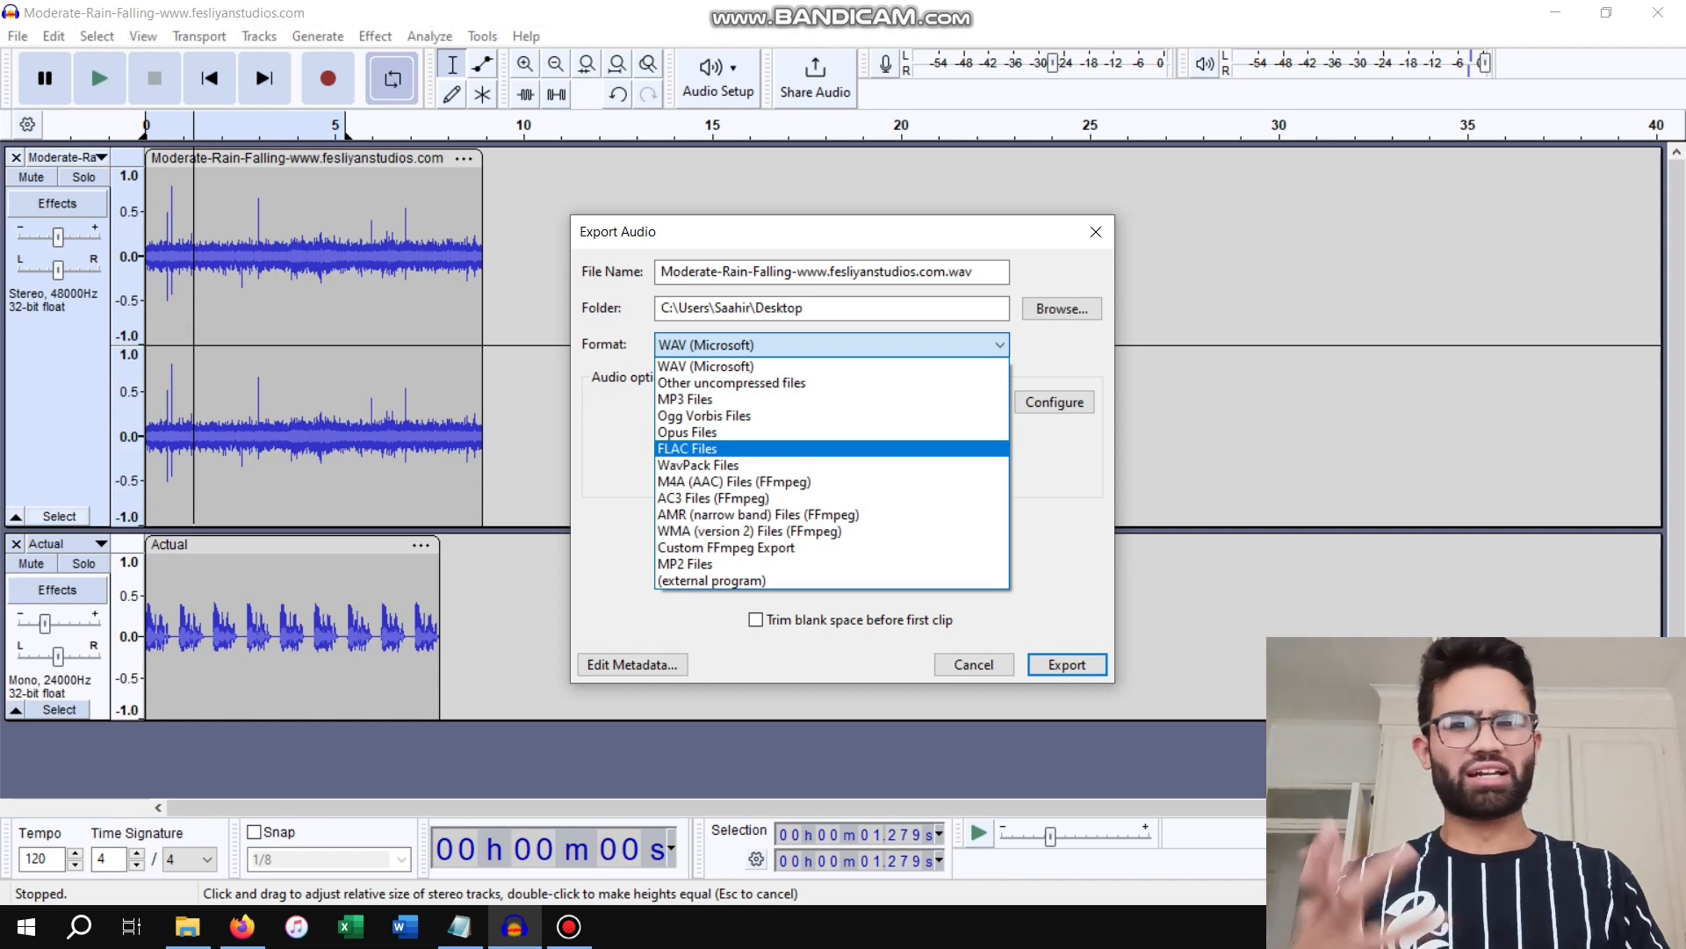
key("Up")
key("Up")
key("Up")
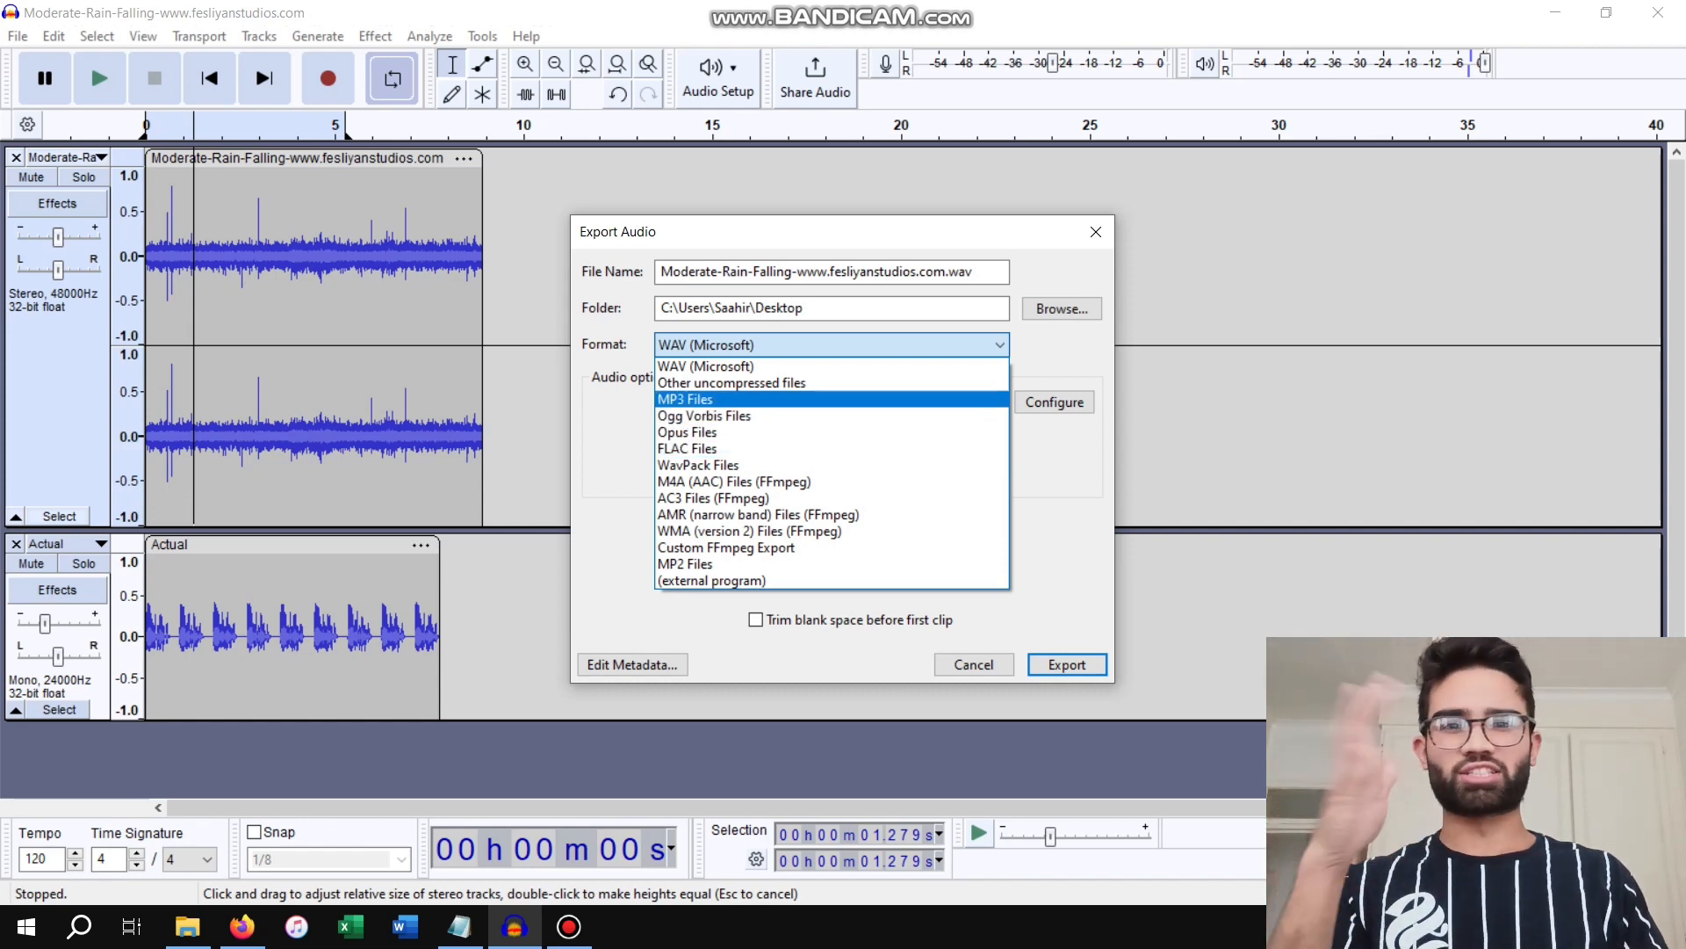
key("Return")
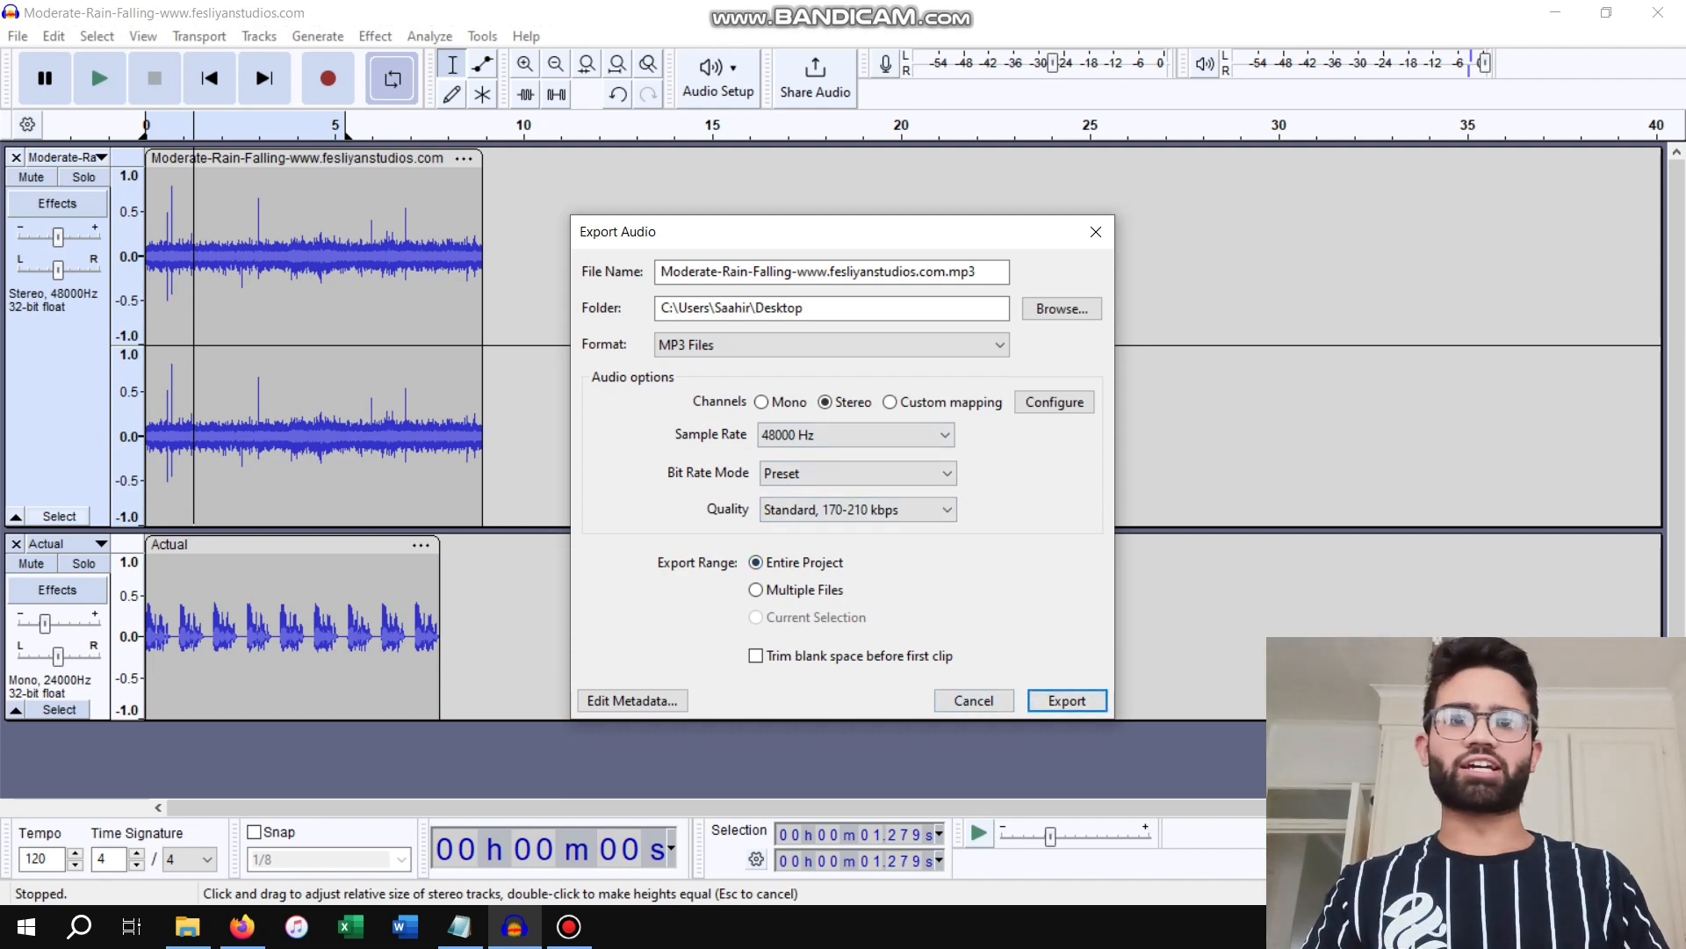
key("Return")
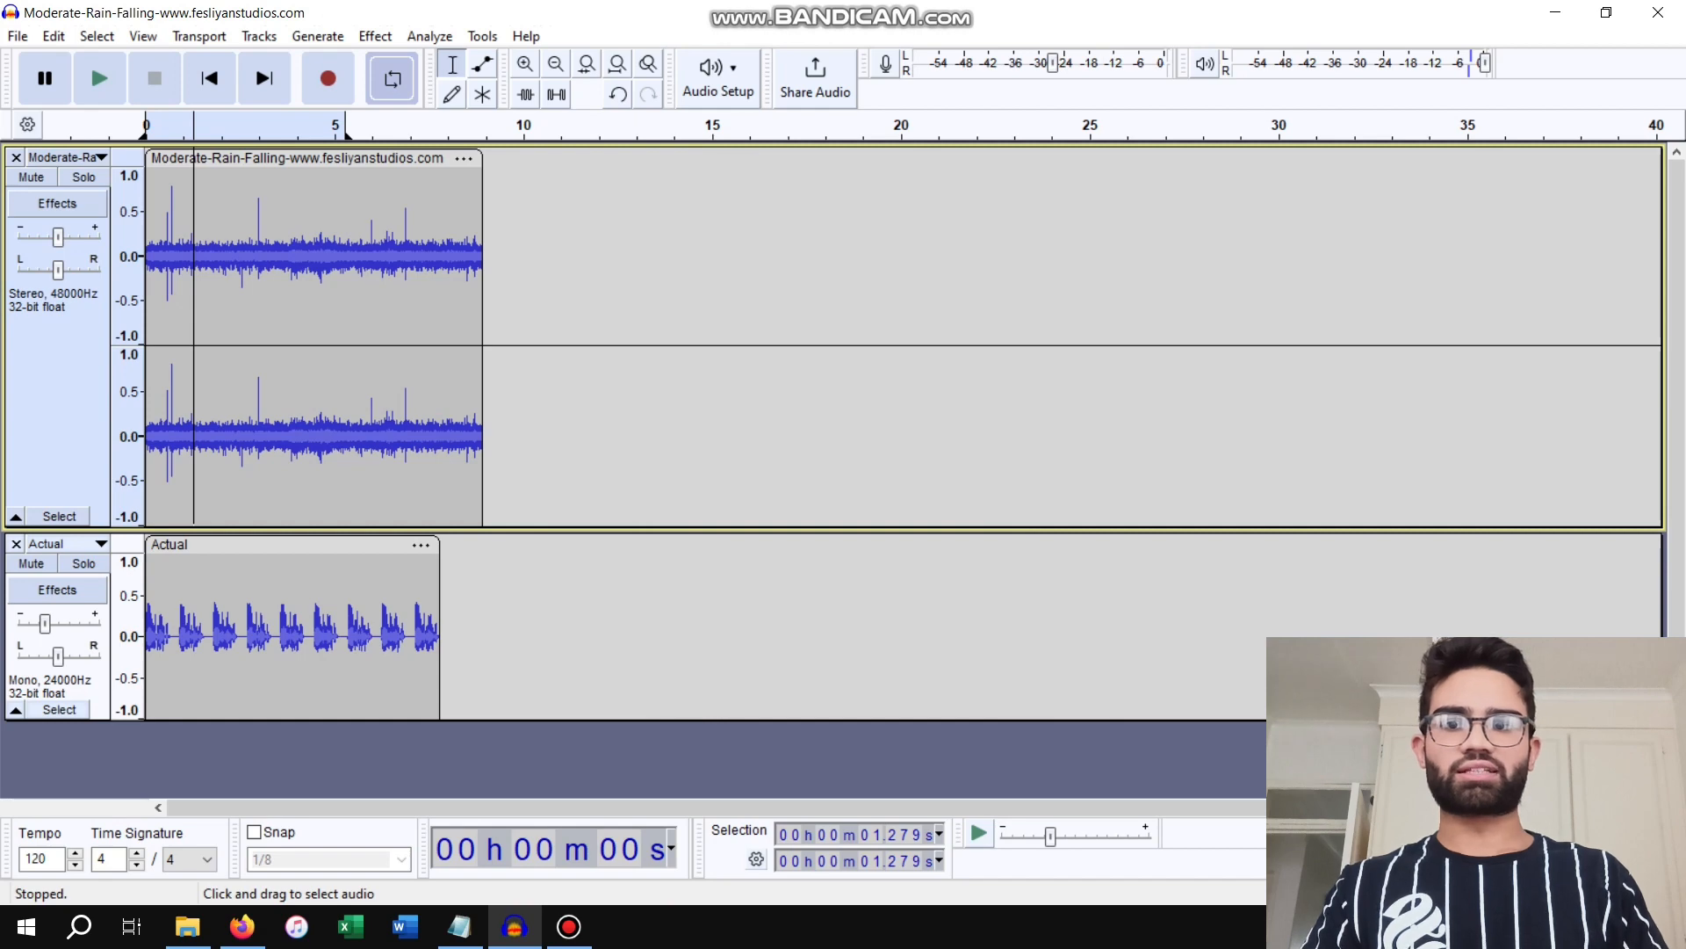
left_click(1555, 13)
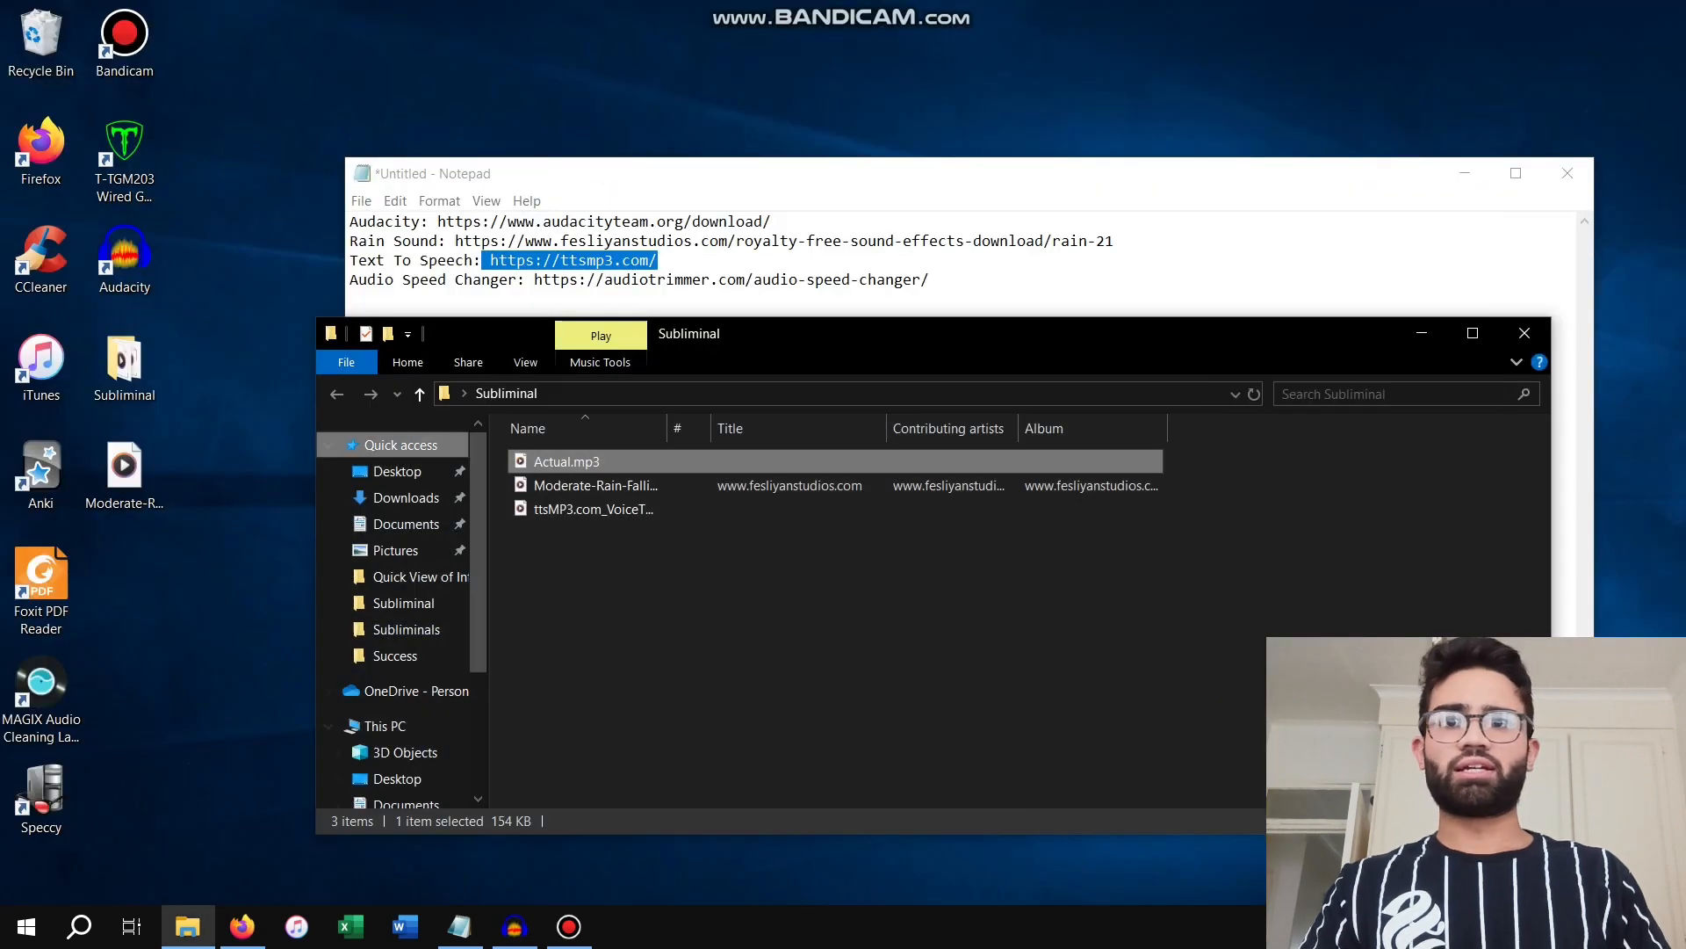
left_click(124, 474)
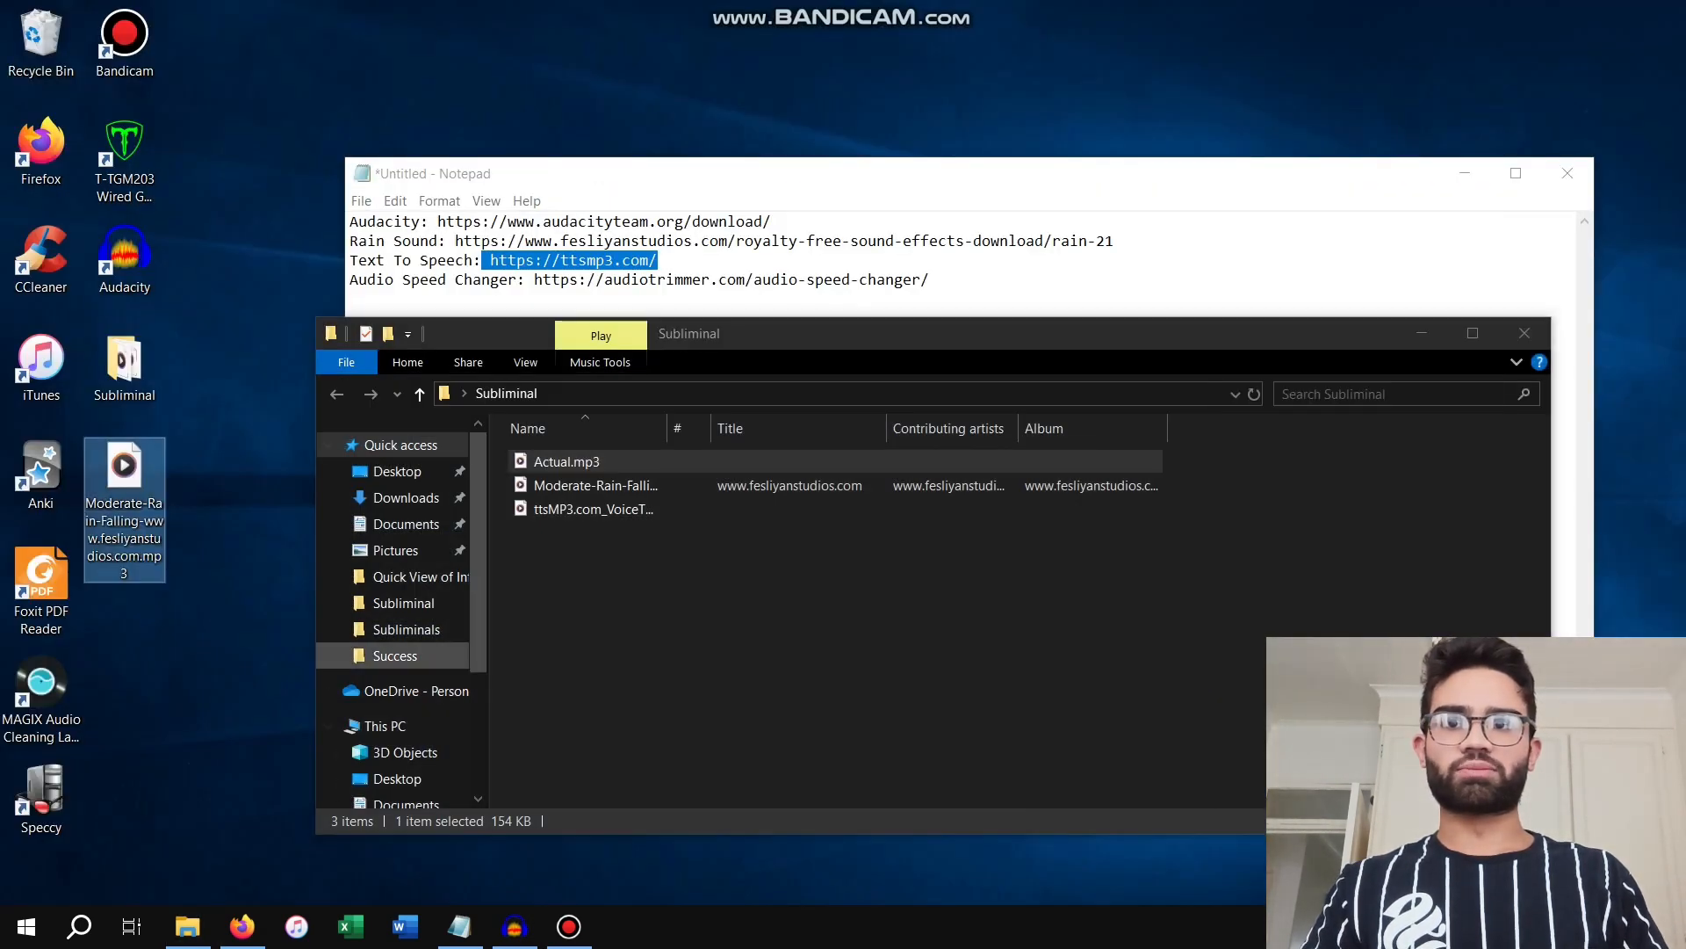
right_click(127, 491)
left_click(255, 246)
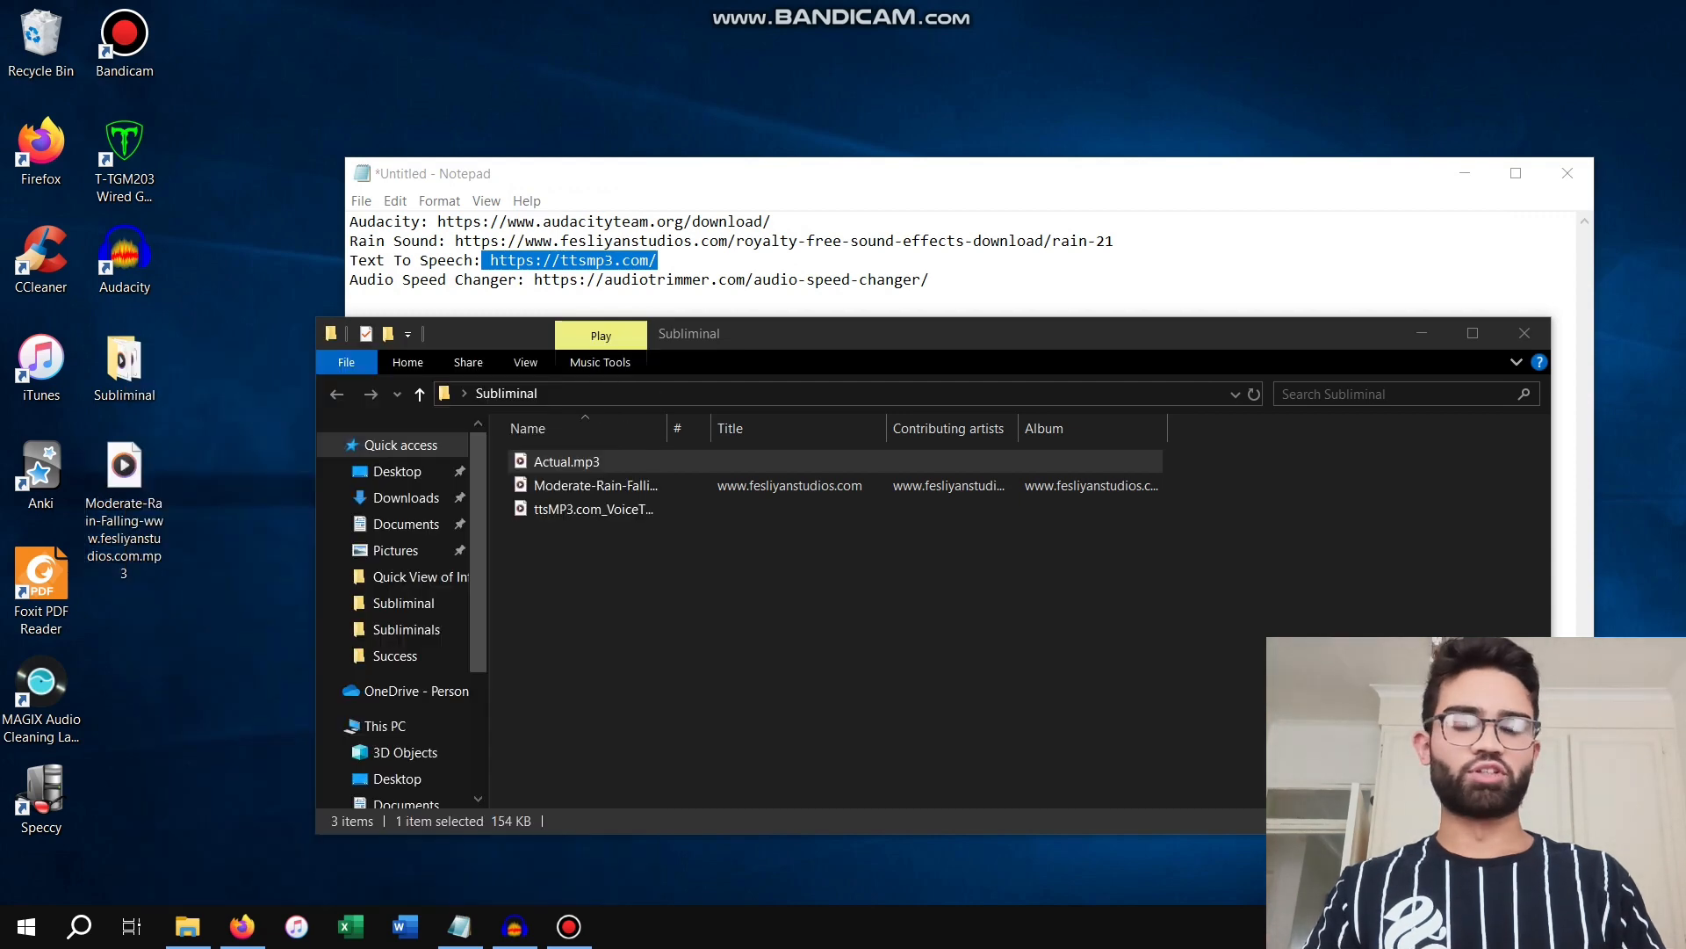